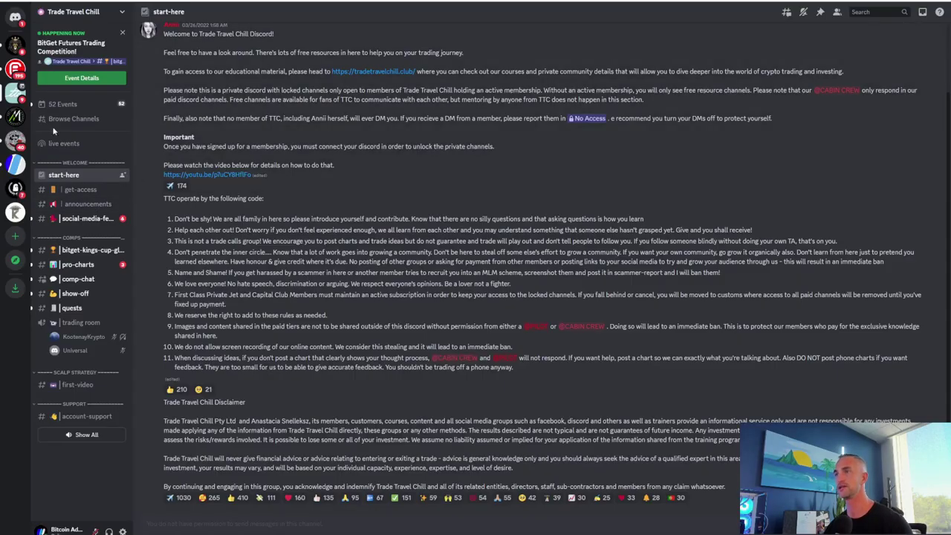
# Open the Bitcoin Advizers server's trading-signals channel to view the 'lets party' ETH short setup
pyautogui.click(16, 168)
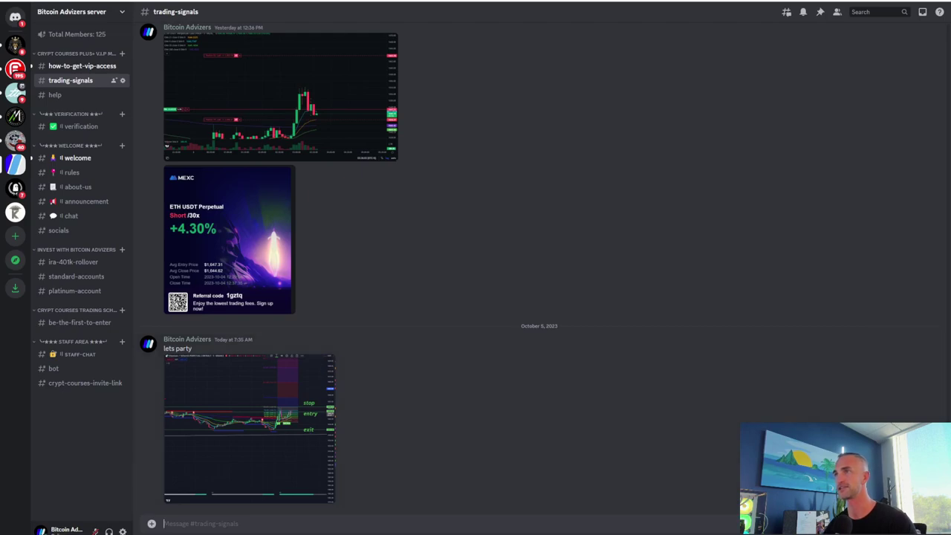
# On the ETHUSDT 5-minute chart, move the Fibonacci drawing down-left, clear of the stop/entry/exit zone
pyautogui.hotkey('alt', 'Tab')
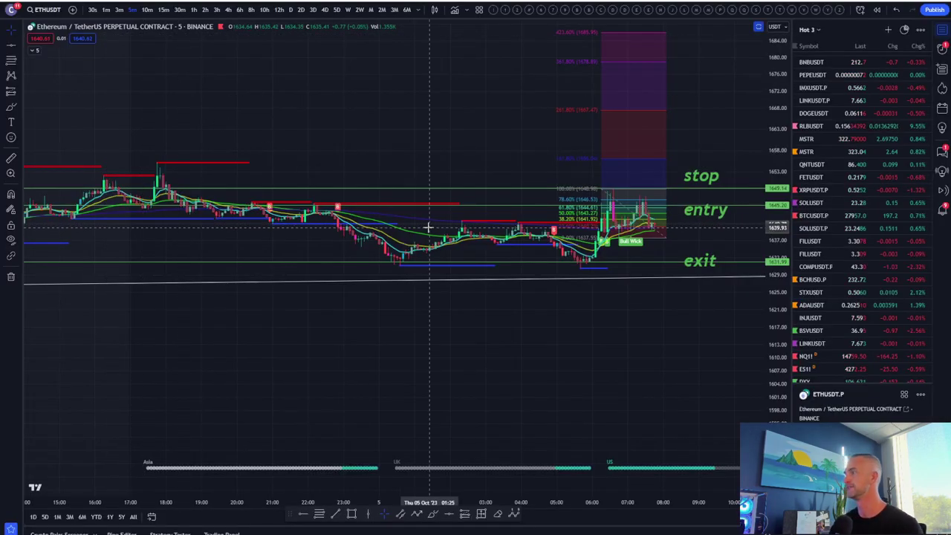
pyautogui.scroll(3, 446, 263)
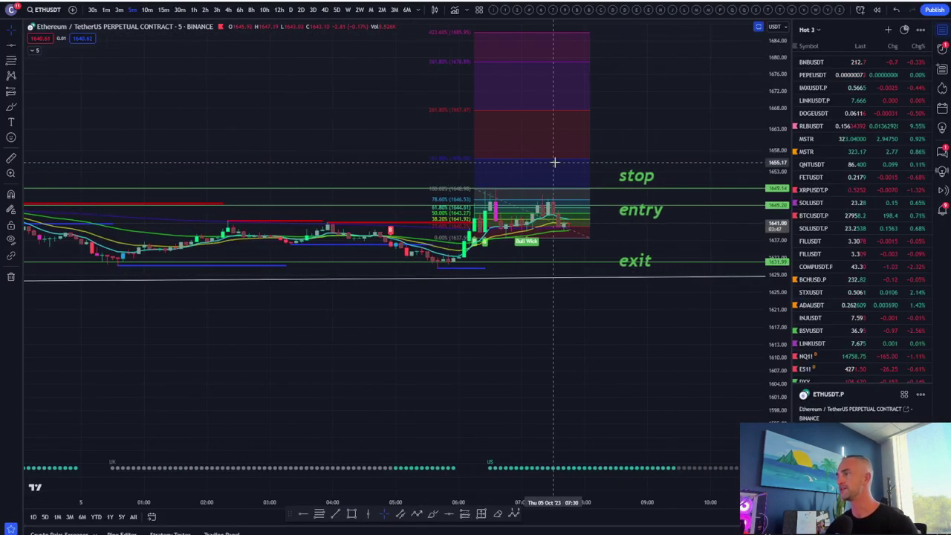
pyautogui.moveTo(496, 166)
pyautogui.mouseDown()
pyautogui.moveTo(233, 395)
pyautogui.moveTo(157, 347)
pyautogui.moveTo(444, 343)
pyautogui.mouseUp()
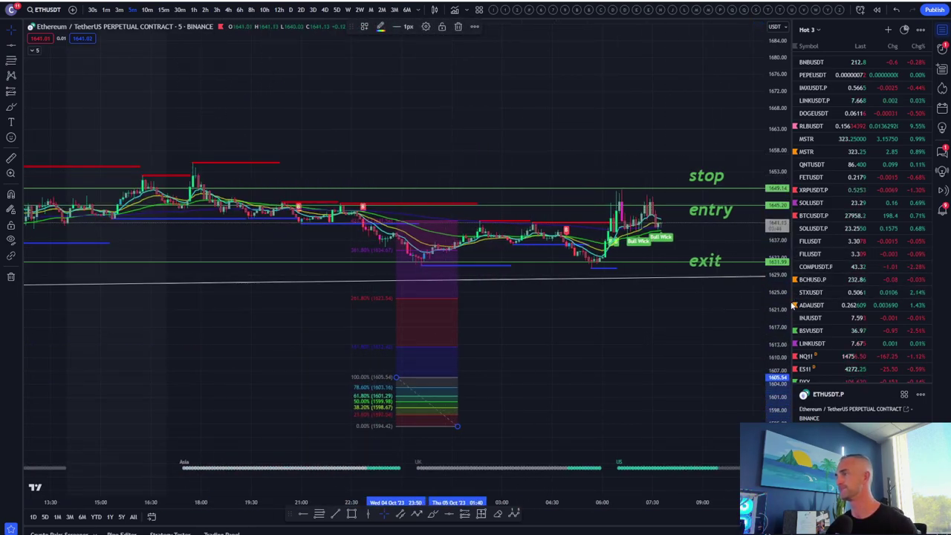
# Stretch the price axis so the ETHUSDT candles appear taller
pyautogui.scroll(-3, 641, 335)
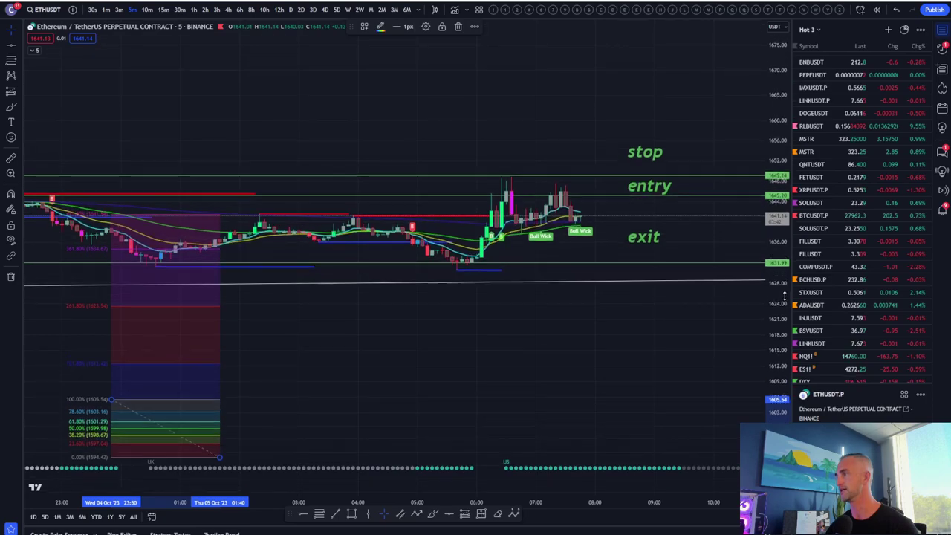
pyautogui.scroll(5, 757, 382)
pyautogui.scroll(-2, 854, 282)
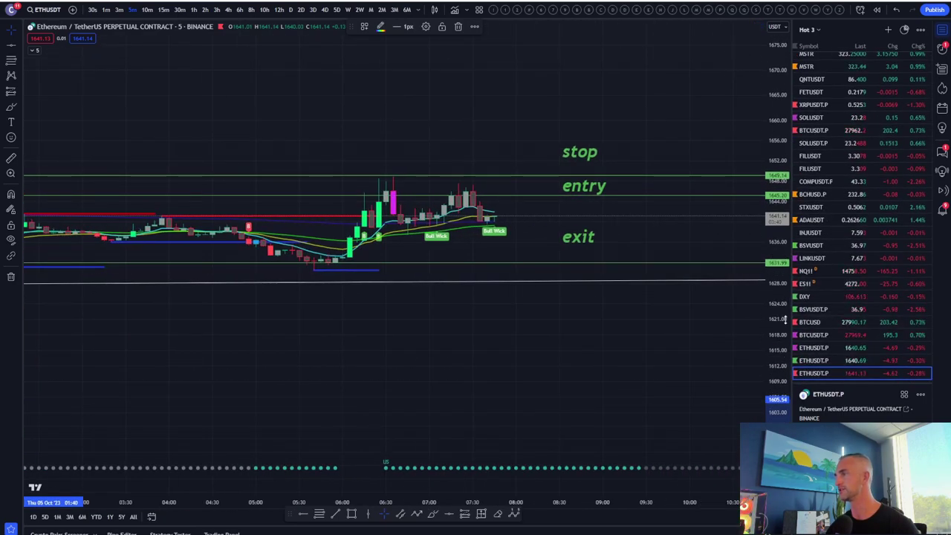
pyautogui.moveTo(770, 274); pyautogui.dragTo(769, 212)
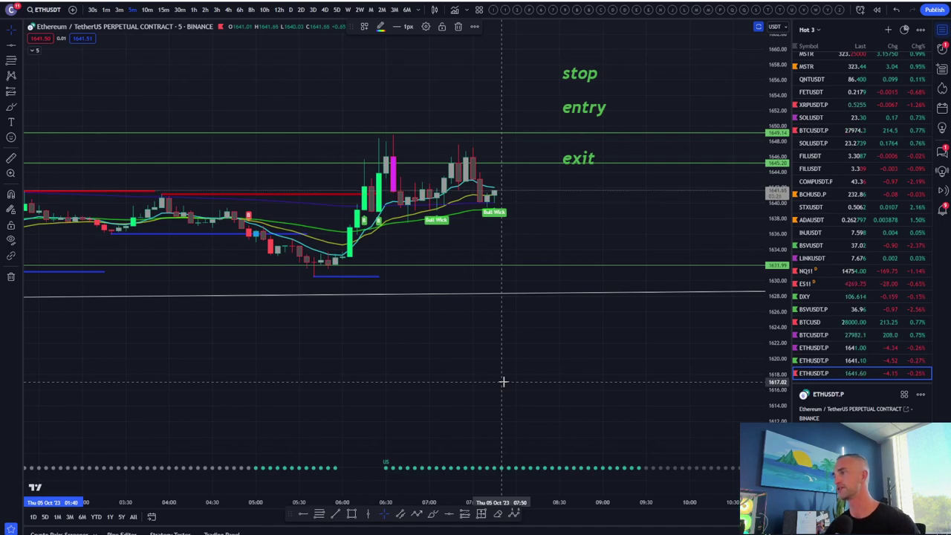
pyautogui.scroll(-2, 503, 381)
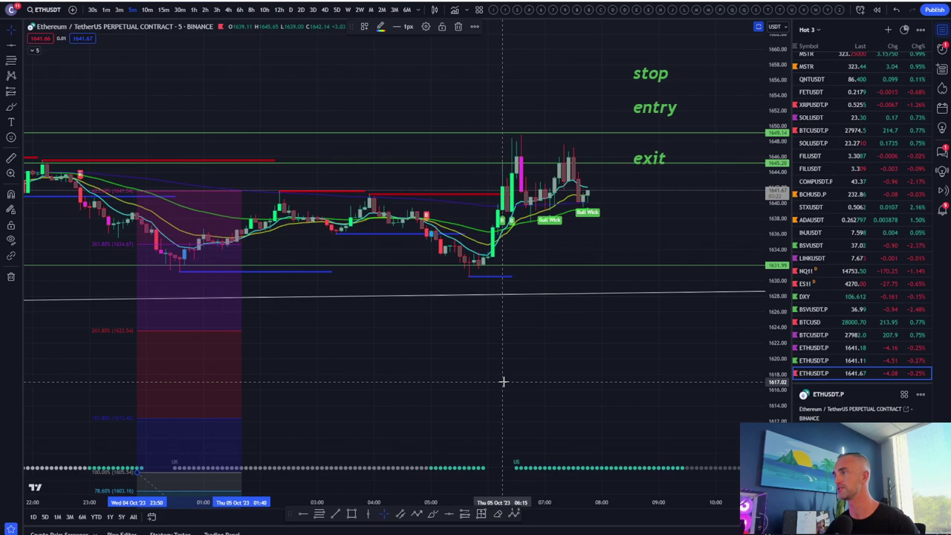
pyautogui.scroll(2, 503, 381)
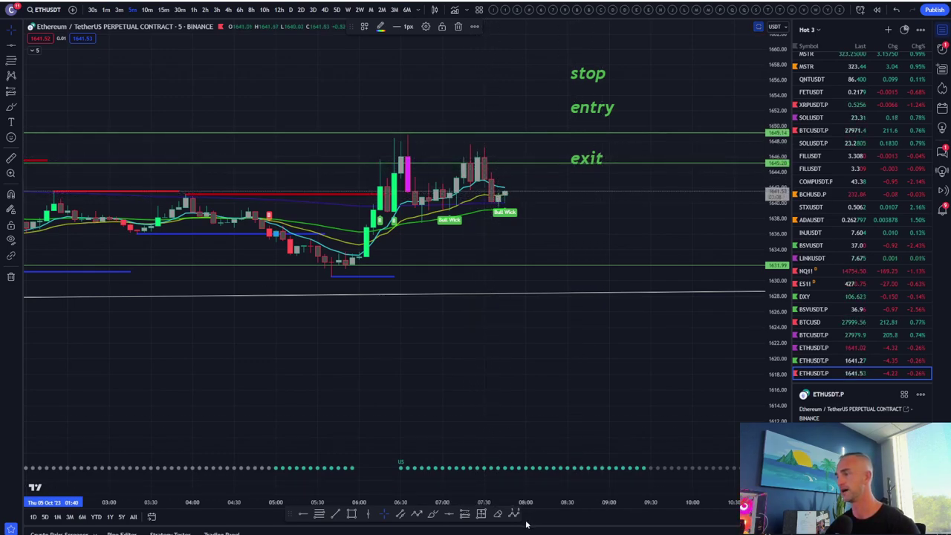
# Erase the stop, entry and exit text labels from the ETH chart
pyautogui.click(498, 513)
pyautogui.click(588, 74)
pyautogui.click(592, 108)
pyautogui.click(586, 158)
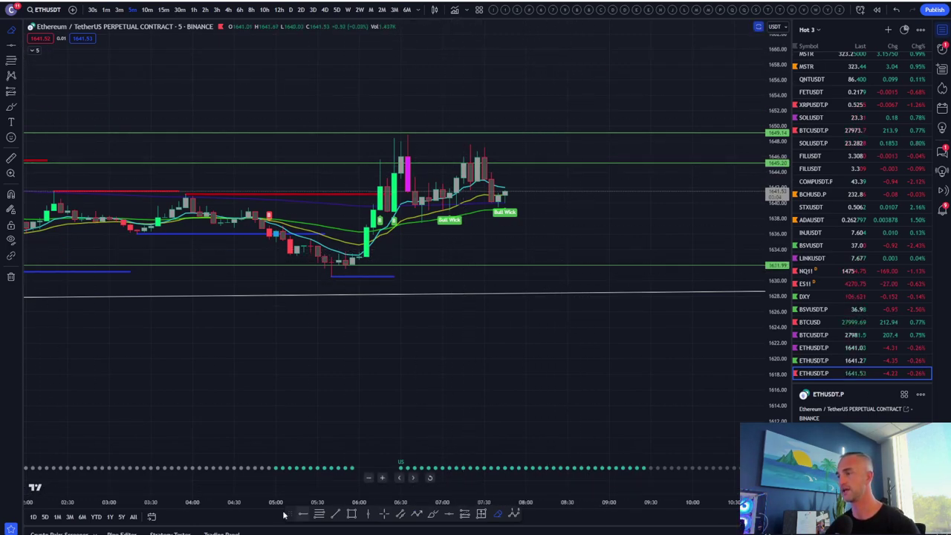
# Start a zigzag path from the swing low through the first peak, pullback low and second peak
pyautogui.click(416, 513)
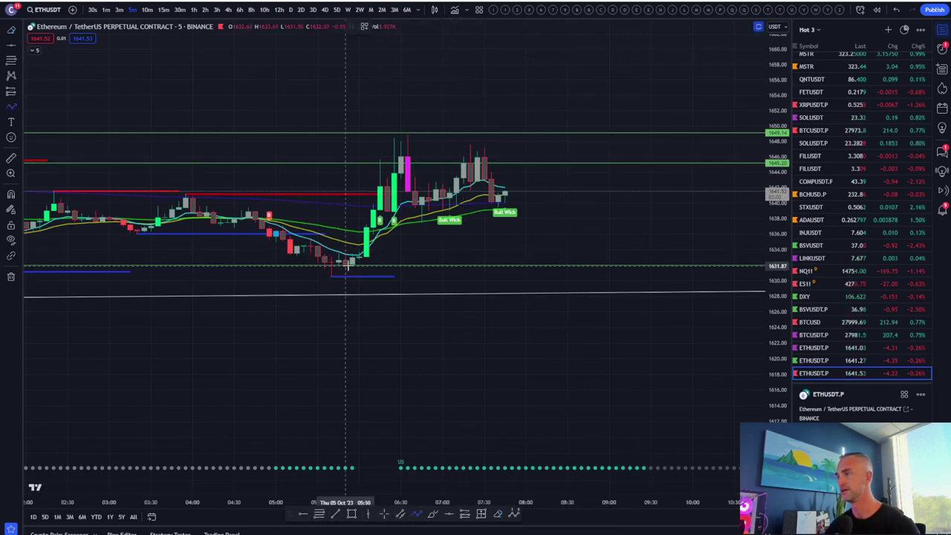
pyautogui.click(345, 262)
pyautogui.click(407, 135)
pyautogui.click(421, 225)
pyautogui.click(478, 154)
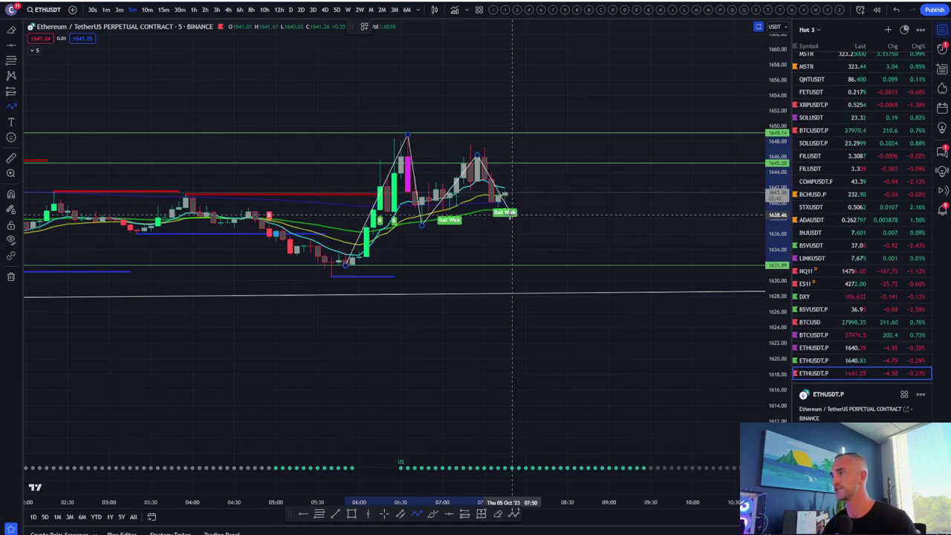
pyautogui.scroll(-3, 511, 216)
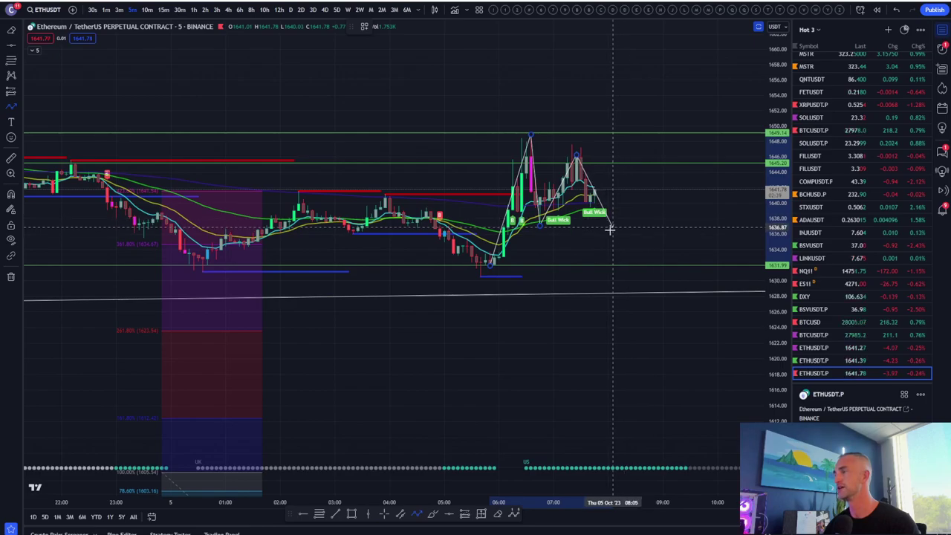
# Extend the ETH zigzag through a projected low and bounce, ending at the 1631.99 support line
pyautogui.click(626, 253)
pyautogui.click(639, 207)
pyautogui.click(668, 271)
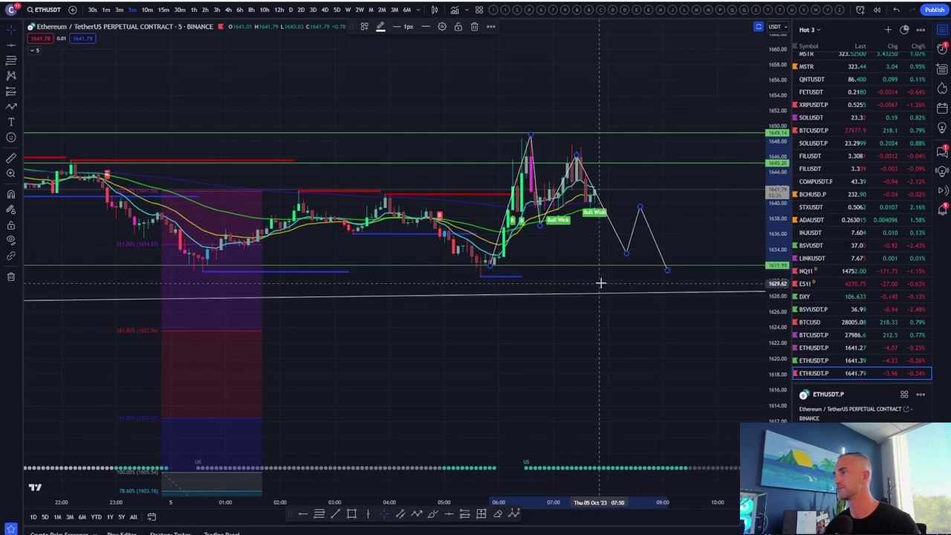
# Nudge the projected low vertex slightly lower and zoom in to review the finished projection
pyautogui.click(621, 249)
pyautogui.moveTo(621, 249)
pyautogui.mouseDown()
pyautogui.moveTo(617, 234)
pyautogui.moveTo(622, 266)
pyautogui.mouseUp()
pyautogui.click(524, 371)
pyautogui.scroll(2, 619, 357)
pyautogui.scroll(2, 526, 164)
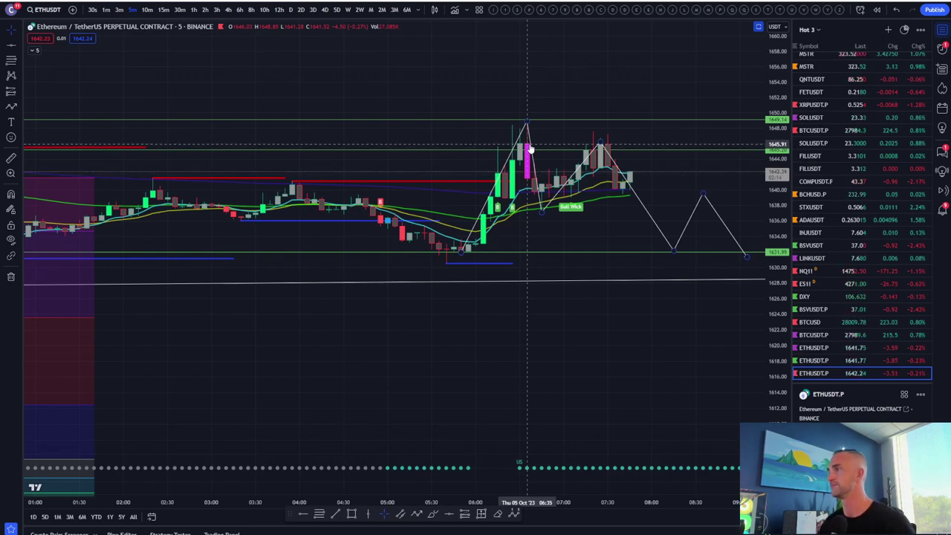
pyautogui.scroll(-3, 529, 148)
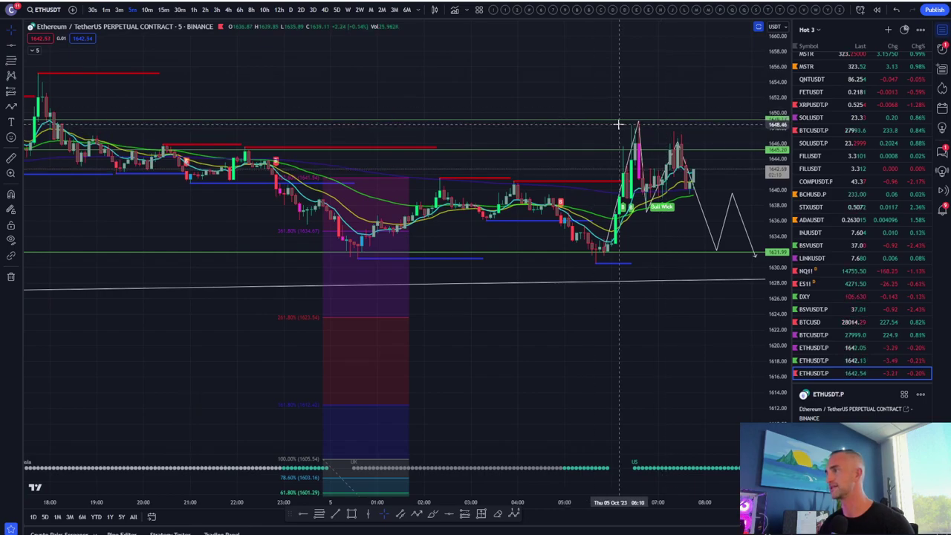
pyautogui.scroll(2, 592, 154)
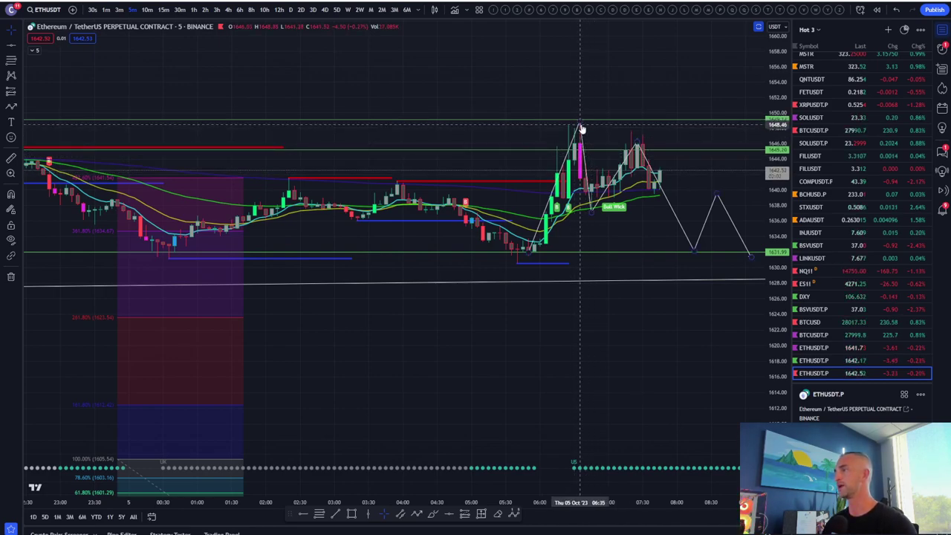
pyautogui.scroll(2, 586, 138)
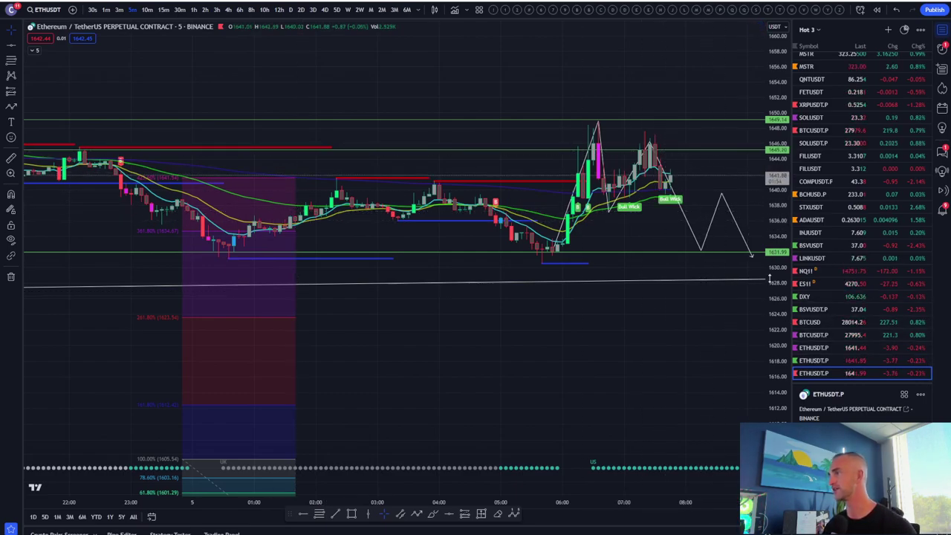
# Switch to the BSVUSDT.P 5-minute chart and compress its price scale to fit the bars
pyautogui.click(818, 309)
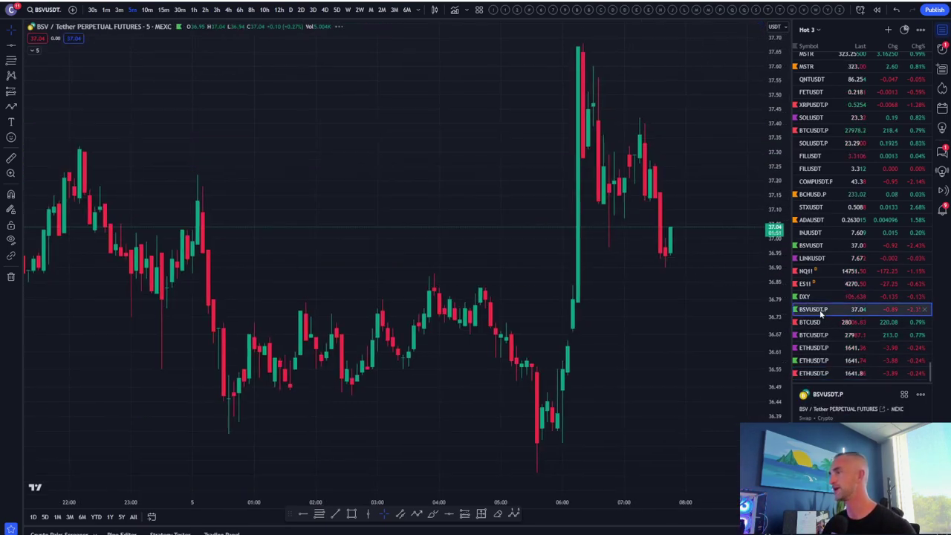
pyautogui.moveTo(773, 256); pyautogui.dragTo(608, 315)
pyautogui.scroll(-6, 608, 315)
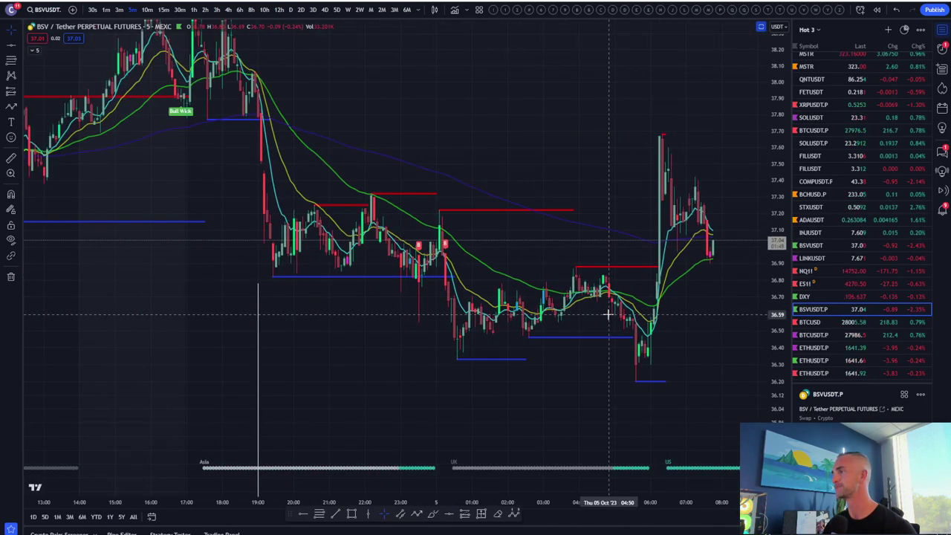
pyautogui.scroll(-3, 608, 319)
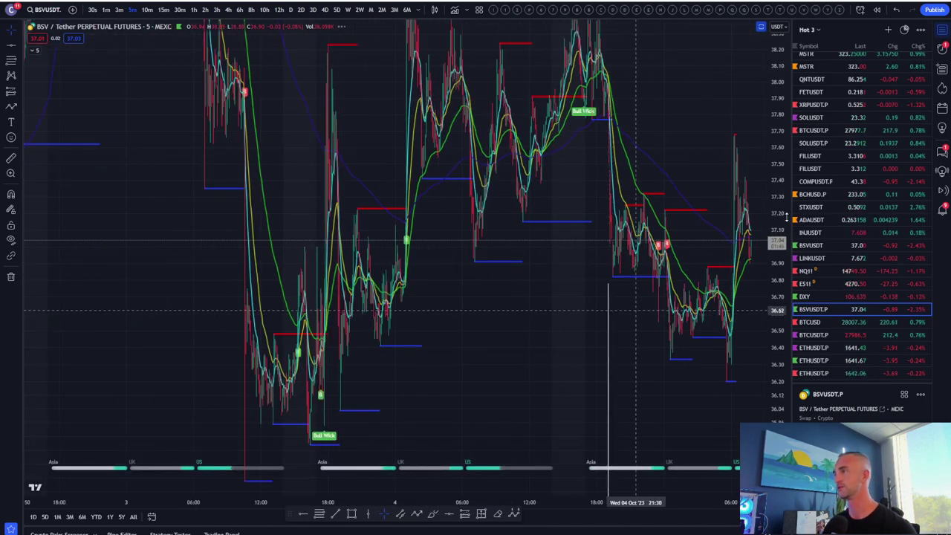
pyautogui.moveTo(778, 275); pyautogui.dragTo(707, 344)
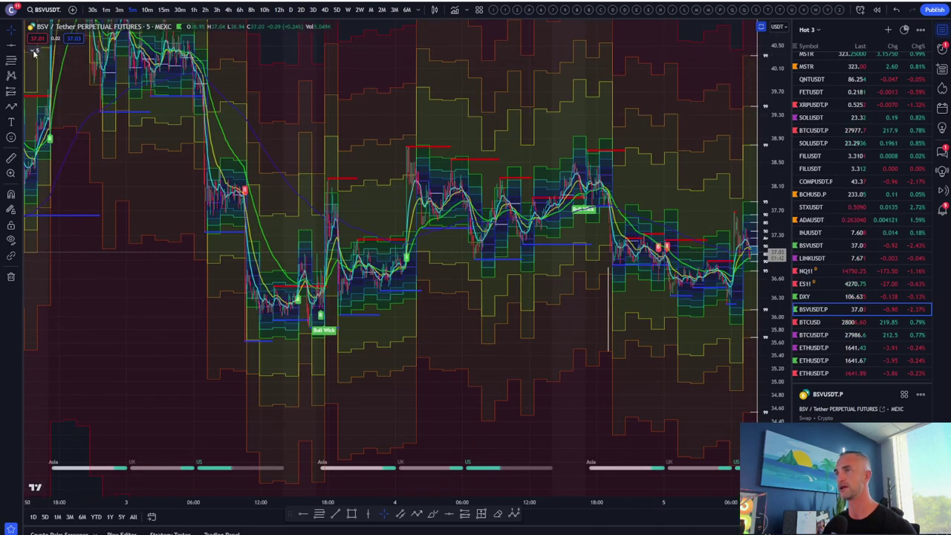
# Expand the indicator legend and hide the HPDR volume-profile and short-strategy overlays
pyautogui.click(34, 50)
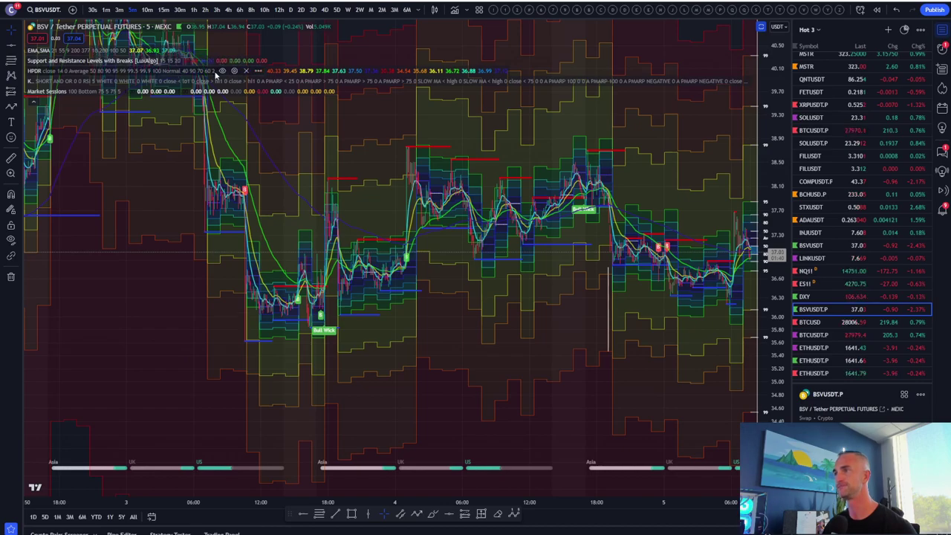
pyautogui.click(222, 70)
pyautogui.scroll(3, 262, 224)
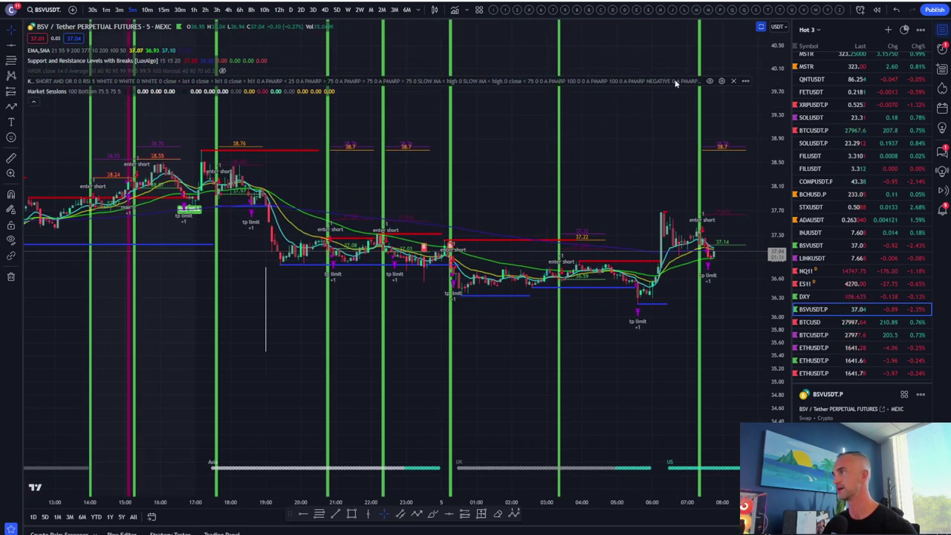
pyautogui.click(709, 81)
pyautogui.scroll(-5, 657, 182)
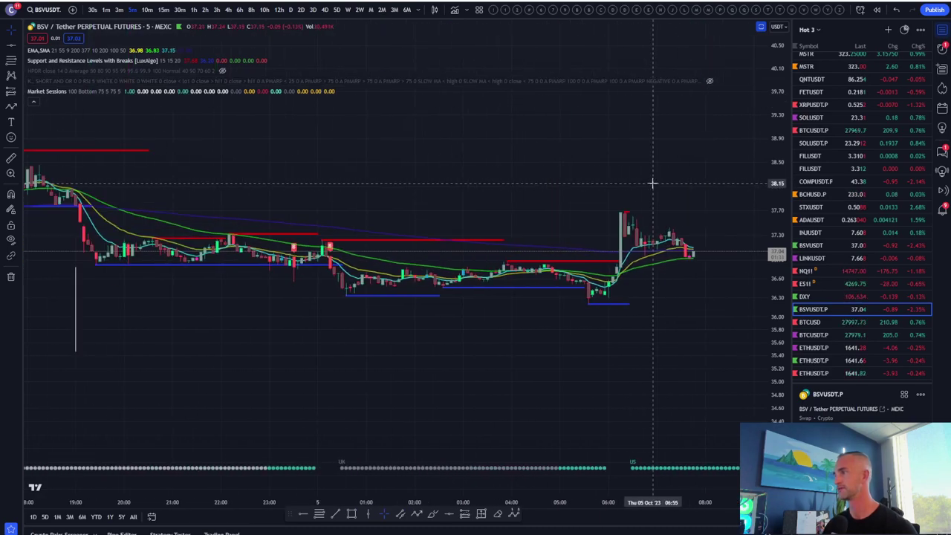
pyautogui.hscroll(-5, 531, 339)
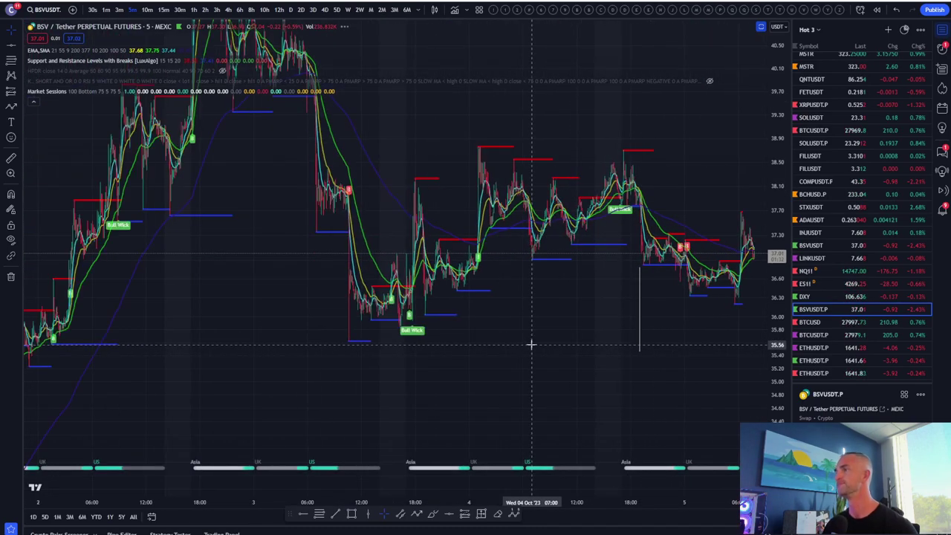
pyautogui.click(194, 9)
pyautogui.scroll(5, 365, 201)
pyautogui.scroll(4, 367, 202)
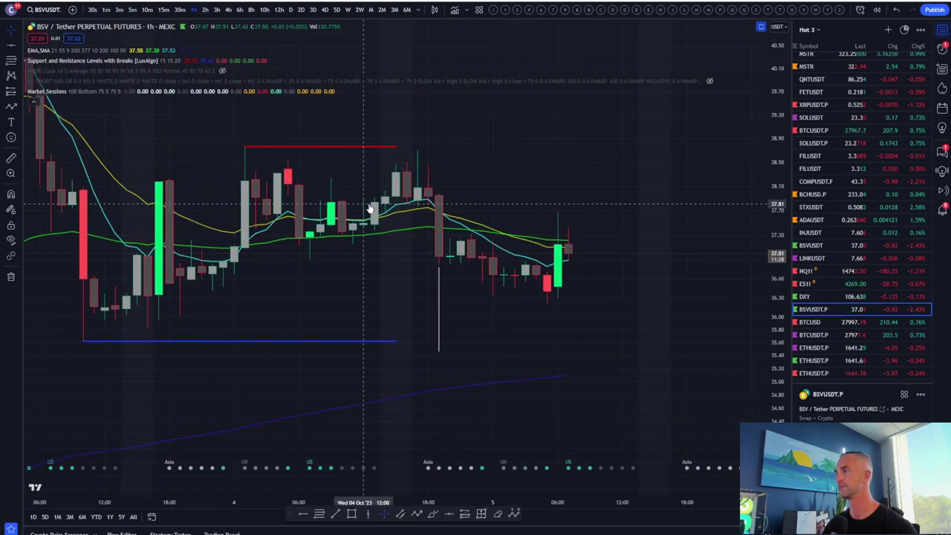
pyautogui.moveTo(535, 166); pyautogui.dragTo(597, 155)
pyautogui.scroll(-2, 596, 156)
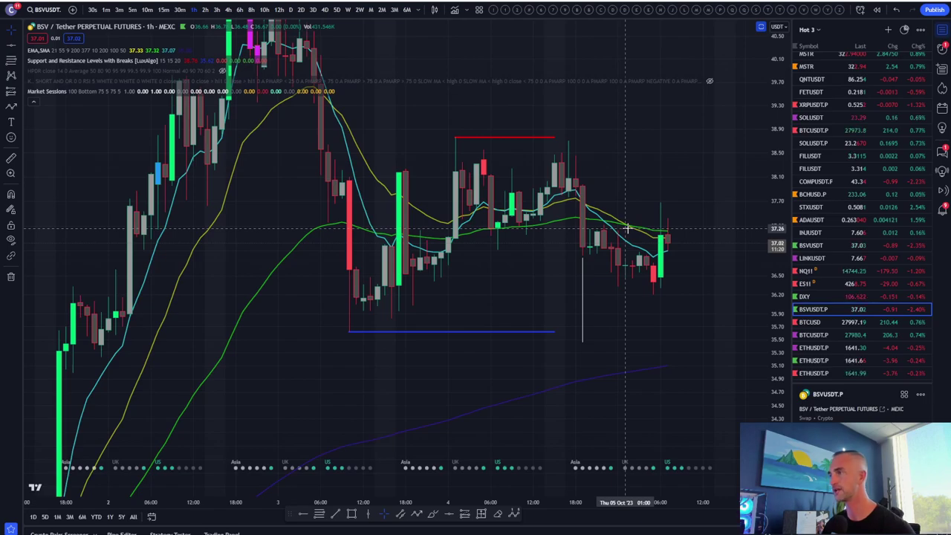
pyautogui.scroll(-2, 376, 278)
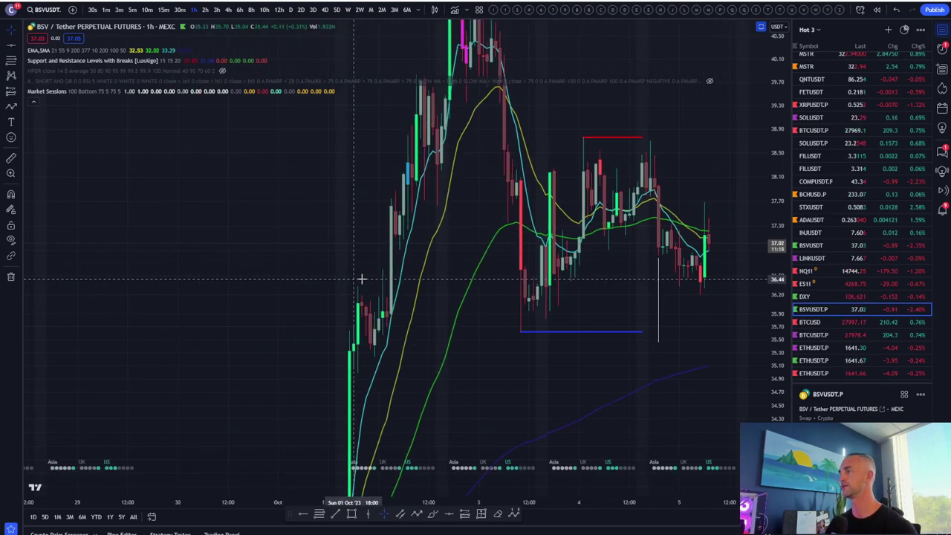
pyautogui.moveTo(782, 281); pyautogui.dragTo(782, 296)
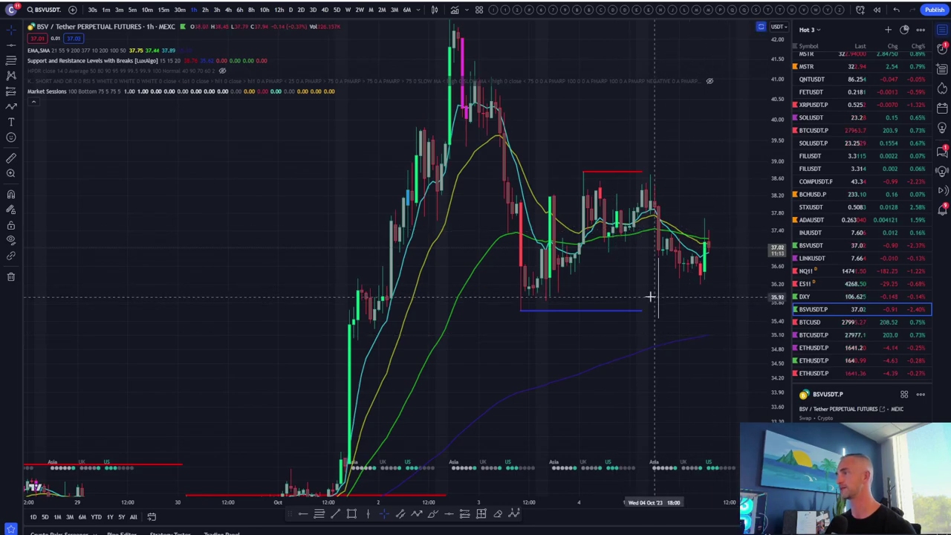
pyautogui.scroll(2, 537, 357)
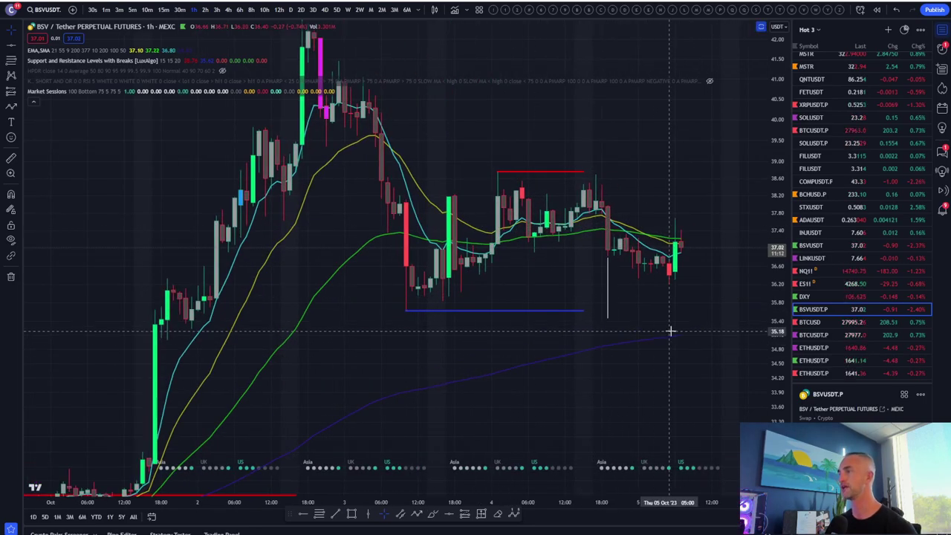
pyautogui.hscroll(2, 569, 284)
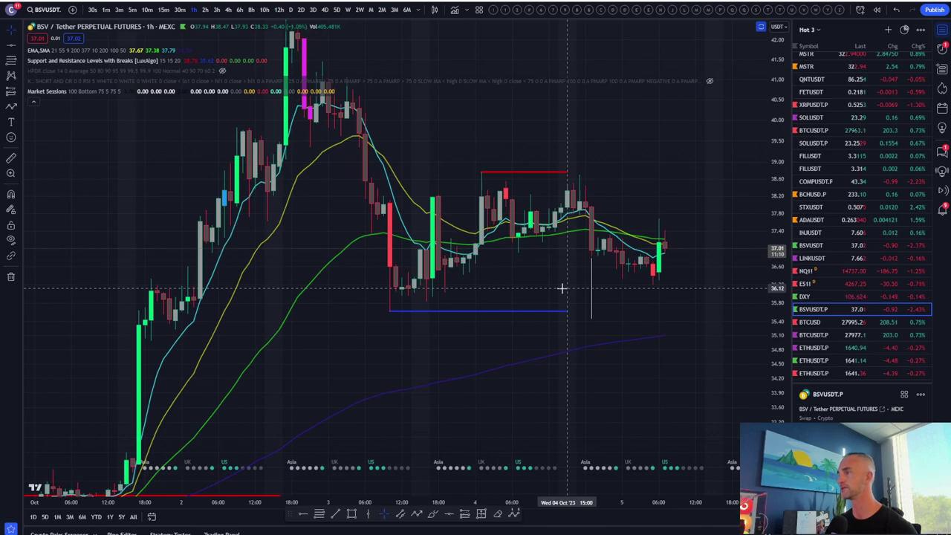
# Draw a rising trend line from BSV's hourly swing low up to the right
pyautogui.click(335, 514)
pyautogui.click(389, 308)
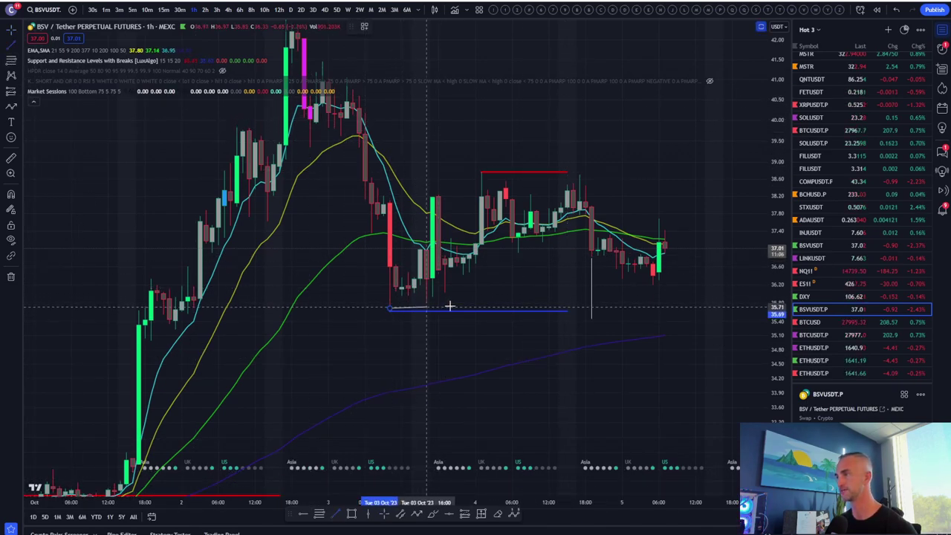
pyautogui.click(646, 185)
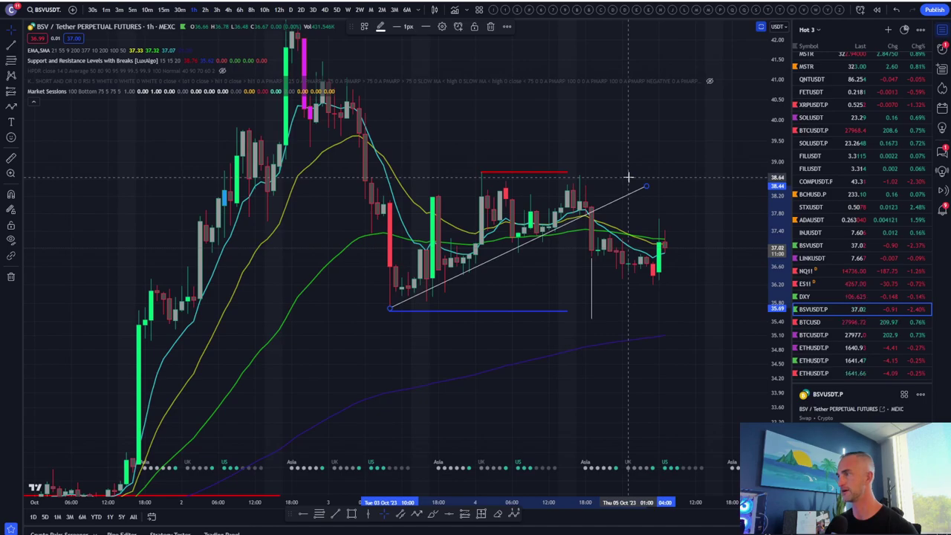
pyautogui.scroll(3, 628, 178)
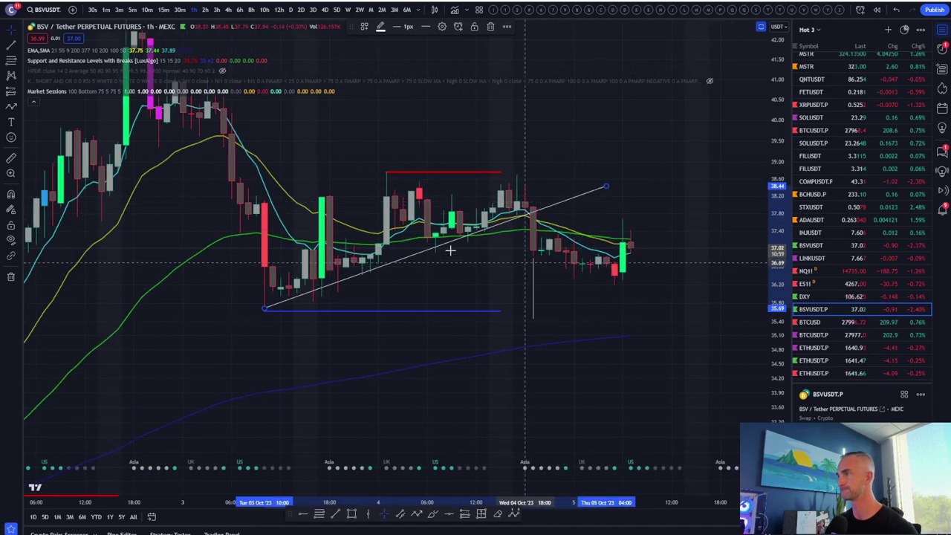
# Add a horizontal ray at 38.52
pyautogui.click(23, 48)
pyautogui.click(51, 155)
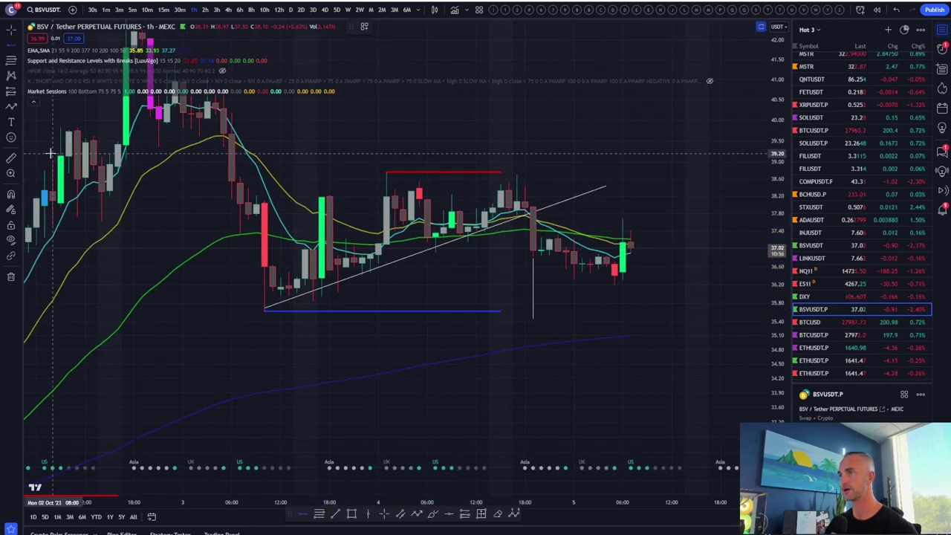
pyautogui.click(12, 54)
pyautogui.click(63, 144)
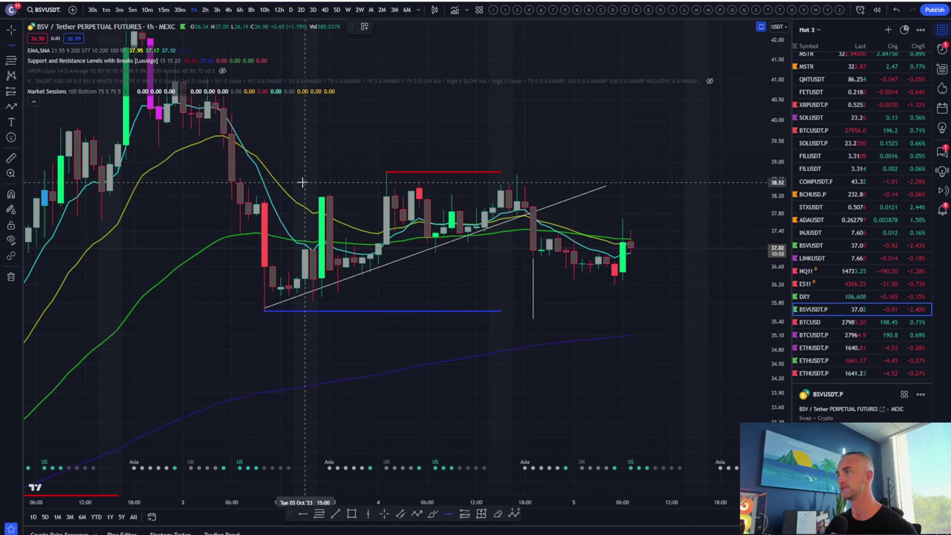
pyautogui.click(302, 181)
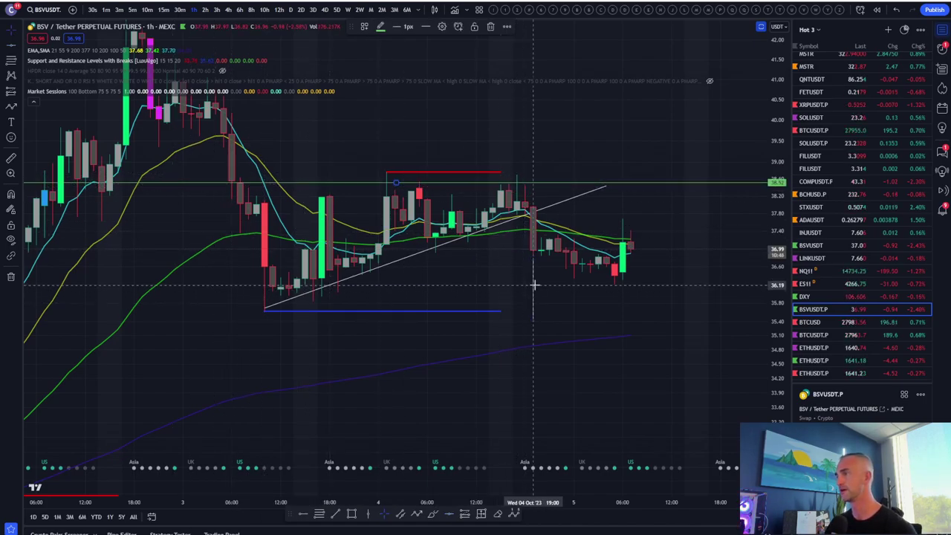
# Mark the drop after the trendline break toward 36.08 with a vertical line
pyautogui.moveTo(526, 290); pyautogui.dragTo(454, 243)
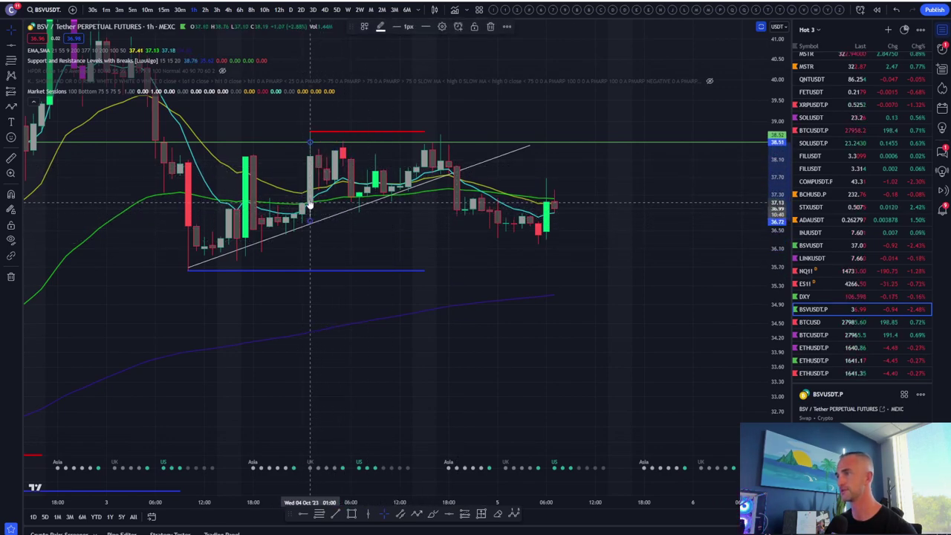
pyautogui.click(445, 227)
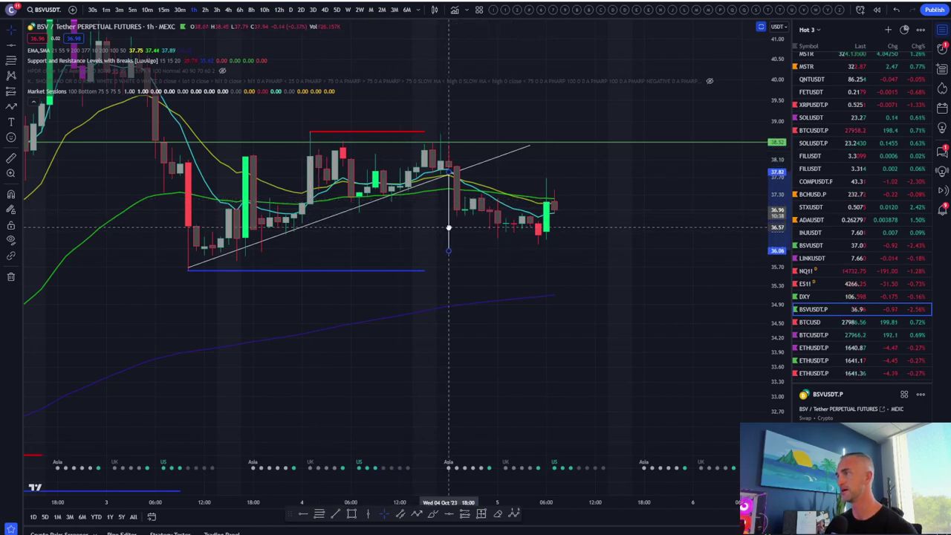
pyautogui.click(456, 253)
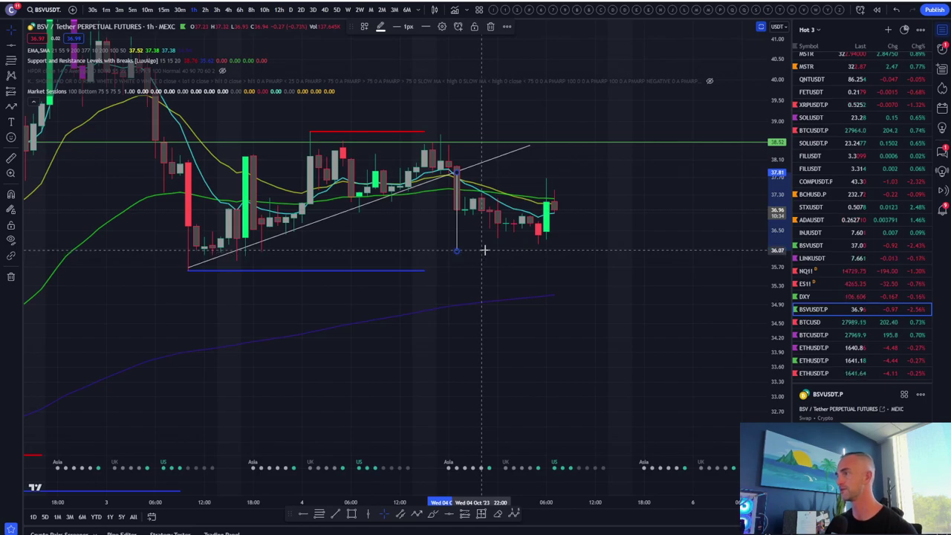
pyautogui.scroll(-6, 485, 250)
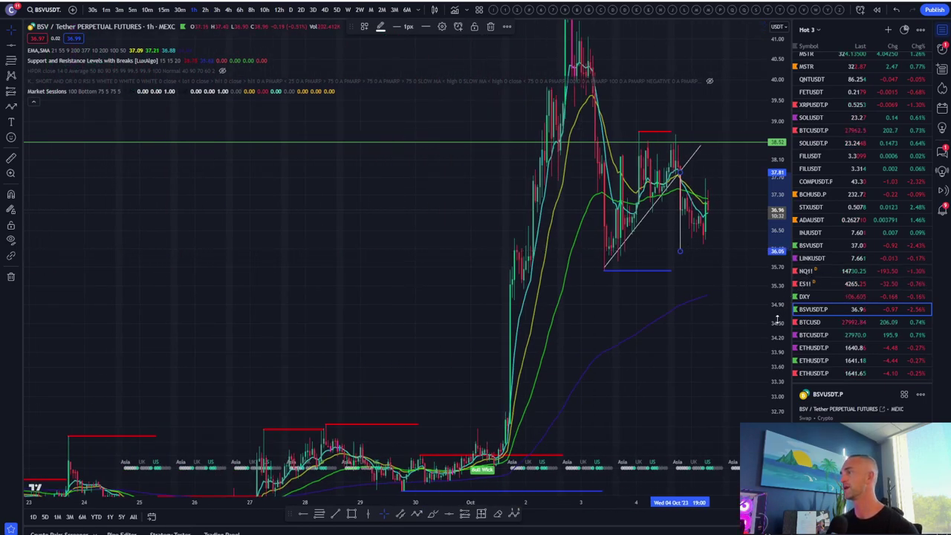
pyautogui.scroll(2, 708, 359)
pyautogui.scroll(2, 708, 359)
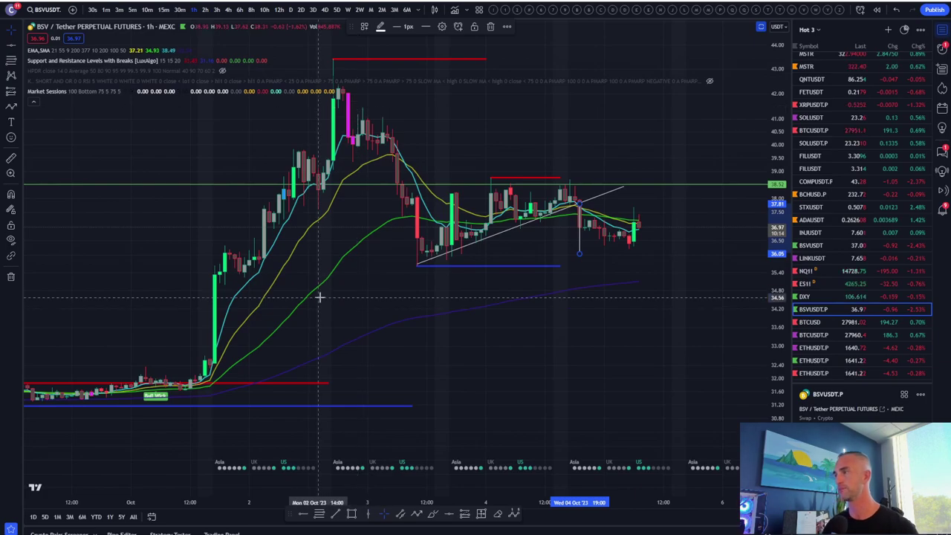
pyautogui.scroll(1, 319, 298)
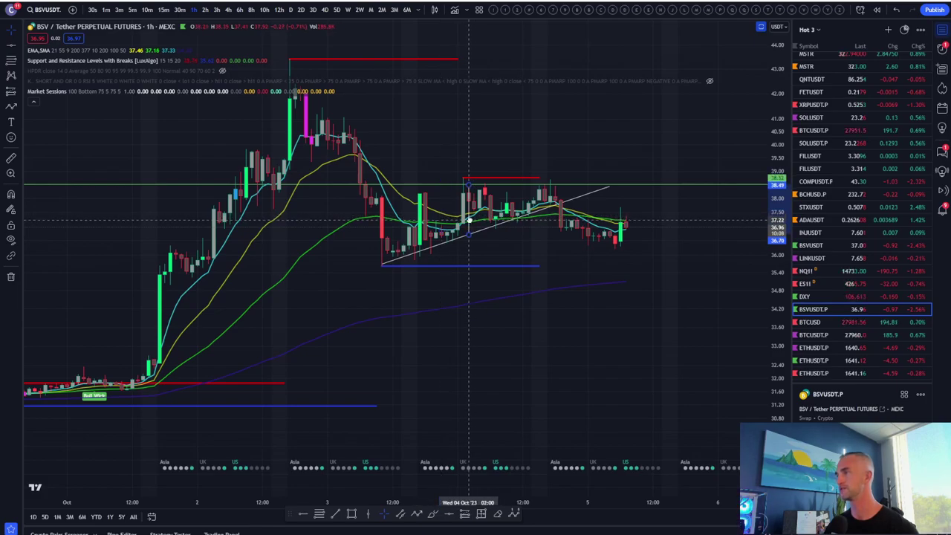
pyautogui.moveTo(555, 202); pyautogui.dragTo(555, 254)
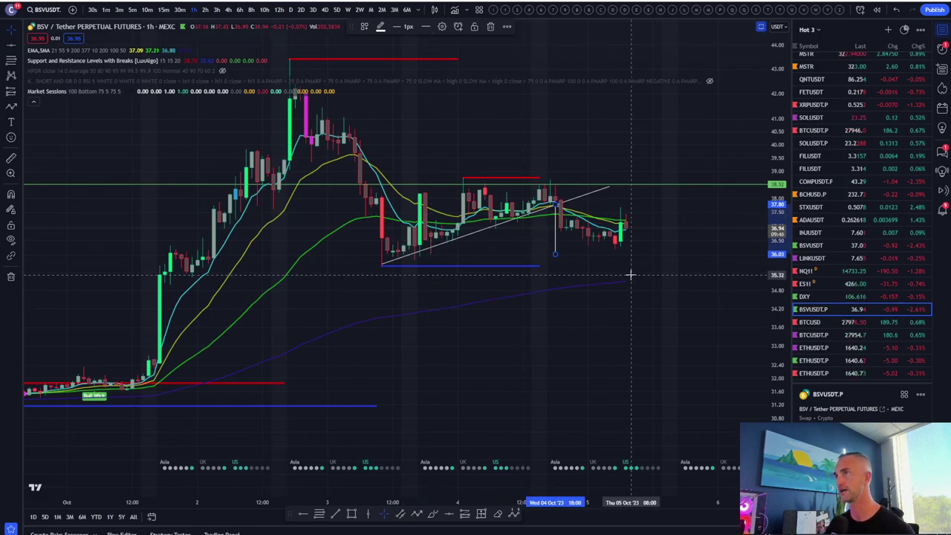
# In Discord, review earlier trade posts in #trading-signals, then move to the #chat channel
pyautogui.hotkey('alt', 'Tab')
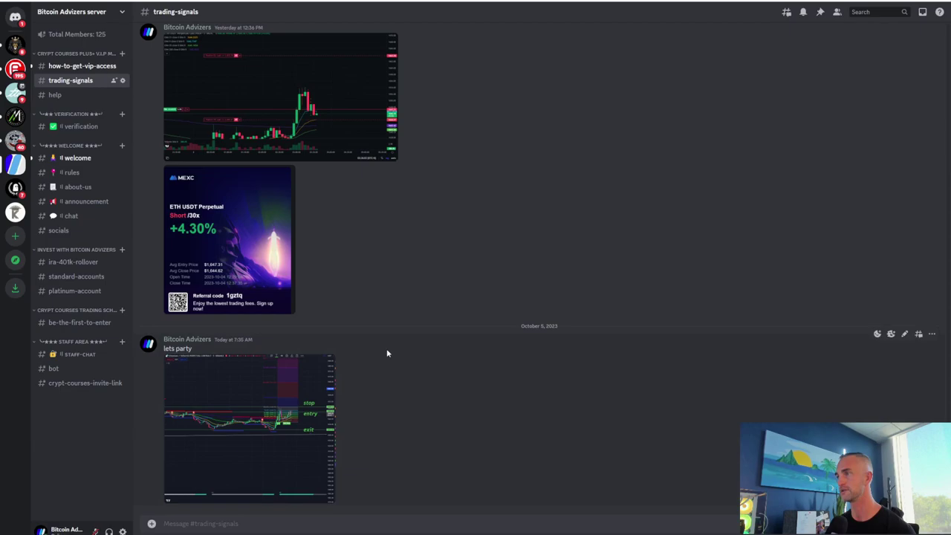
pyautogui.scroll(15, 386, 353)
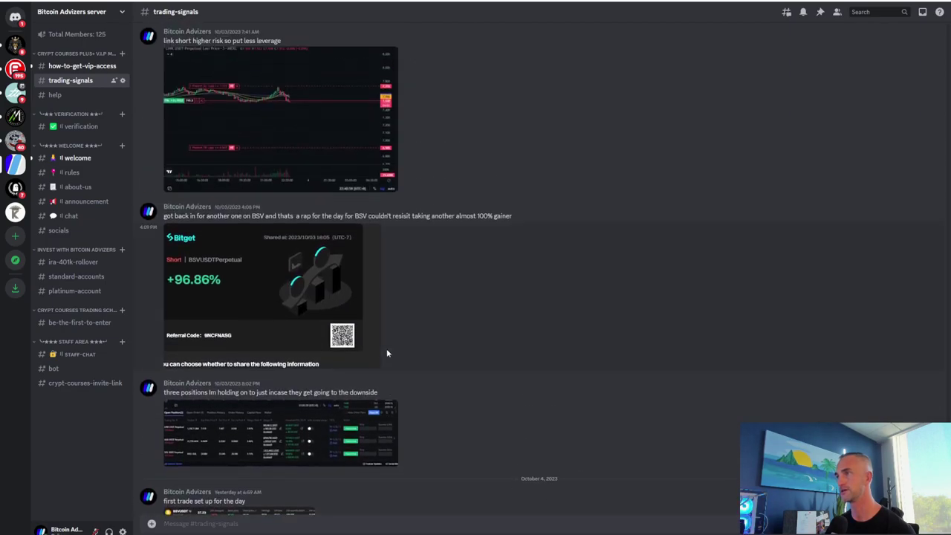
pyautogui.scroll(5, 387, 353)
pyautogui.scroll(-12, 386, 353)
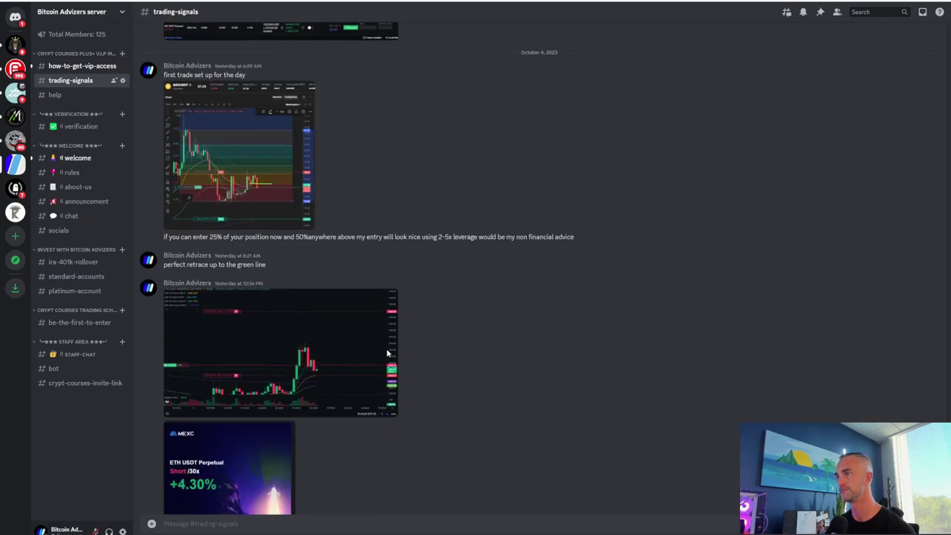
pyautogui.scroll(-4, 386, 354)
pyautogui.scroll(10, 386, 354)
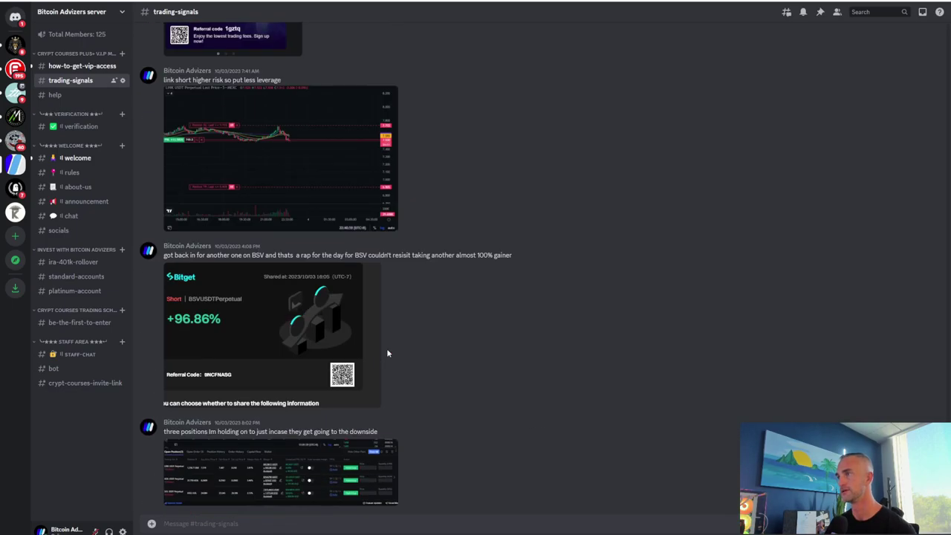
pyautogui.scroll(8, 386, 353)
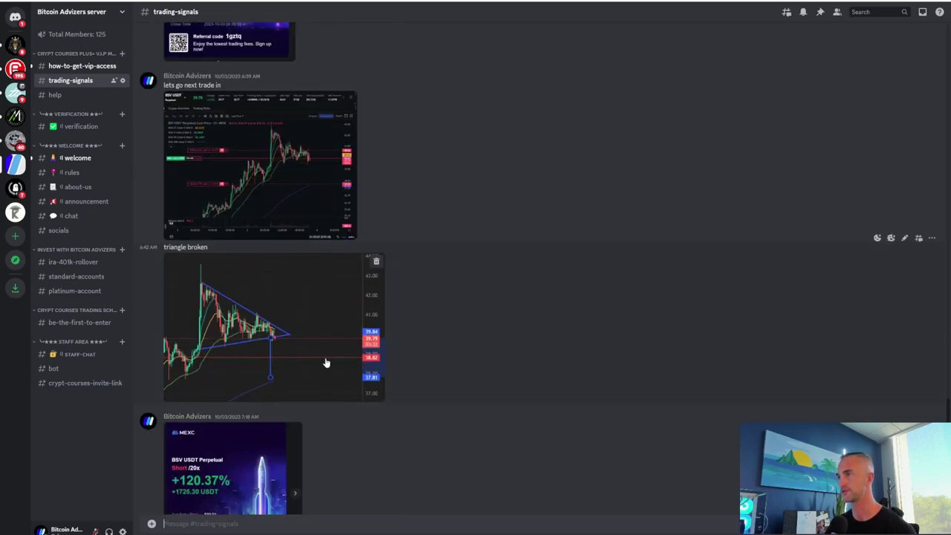
pyautogui.scroll(-14, 312, 315)
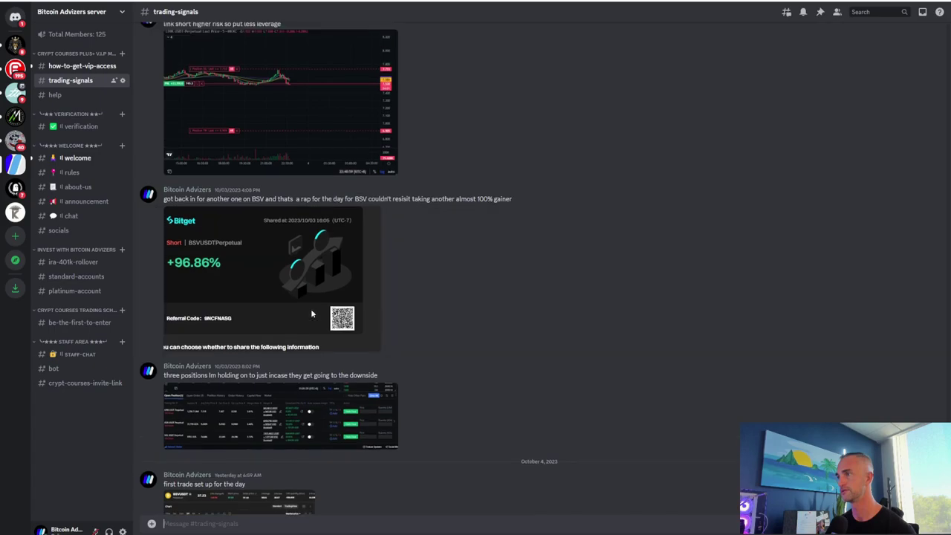
pyautogui.scroll(10, 312, 315)
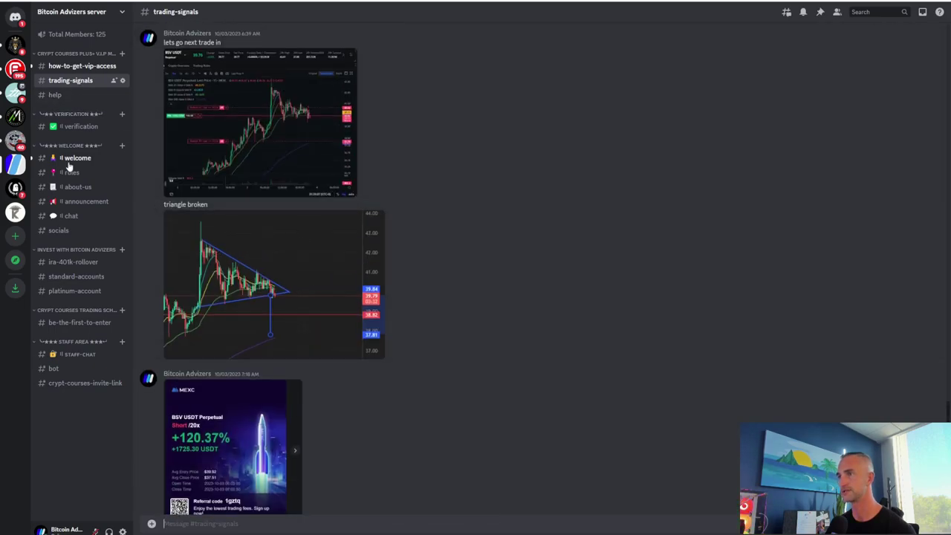
pyautogui.click(63, 216)
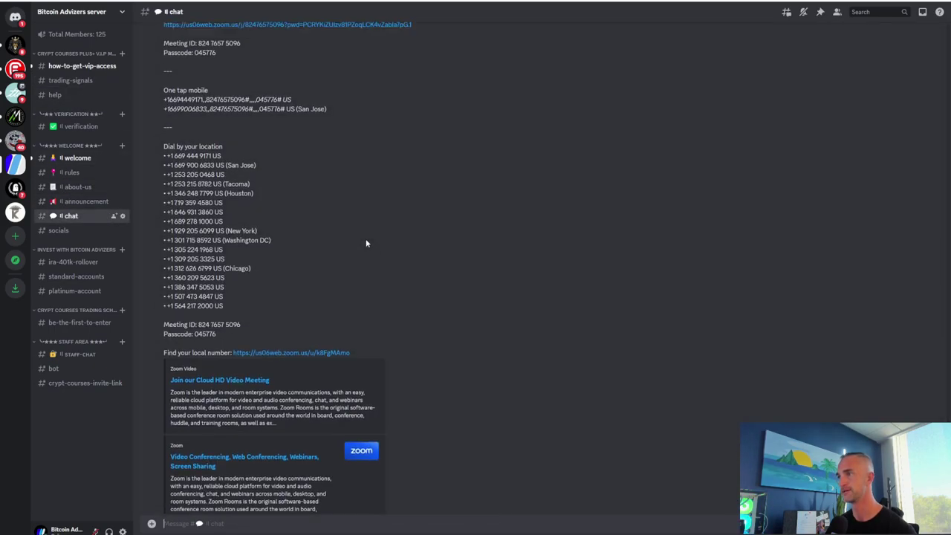
pyautogui.scroll(3, 366, 243)
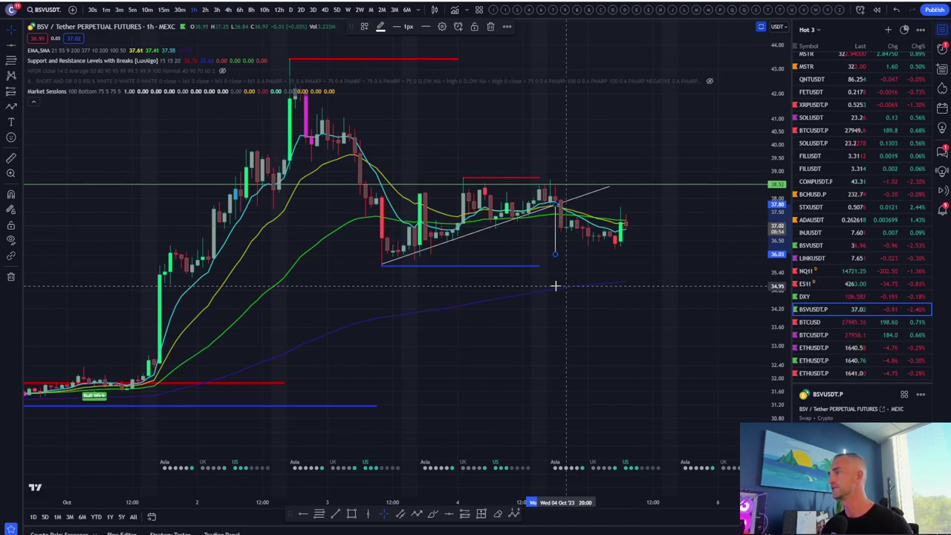
# Switch the chart to BSVUSDT (Bitcoin SV/Tether) on OKX from the watchlist
pyautogui.scroll(-3, 556, 282)
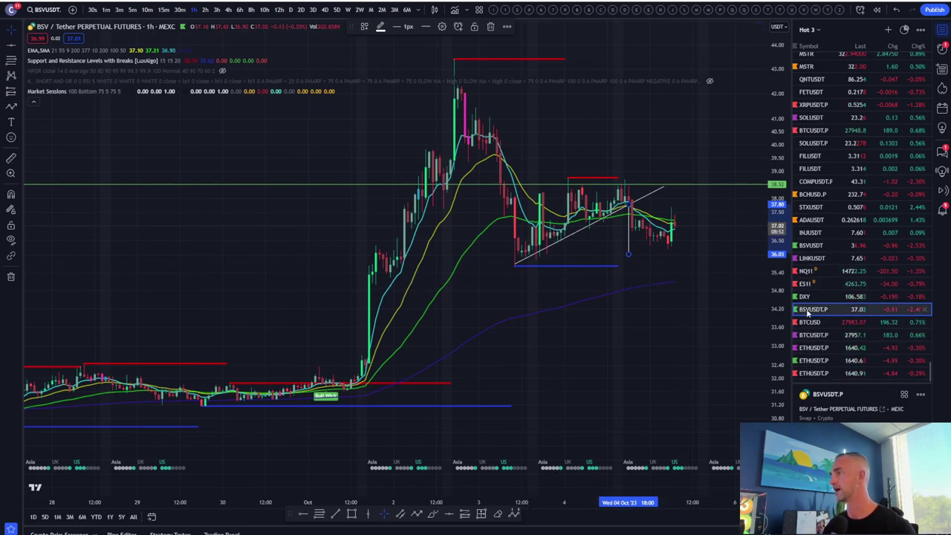
pyautogui.scroll(2, 587, 360)
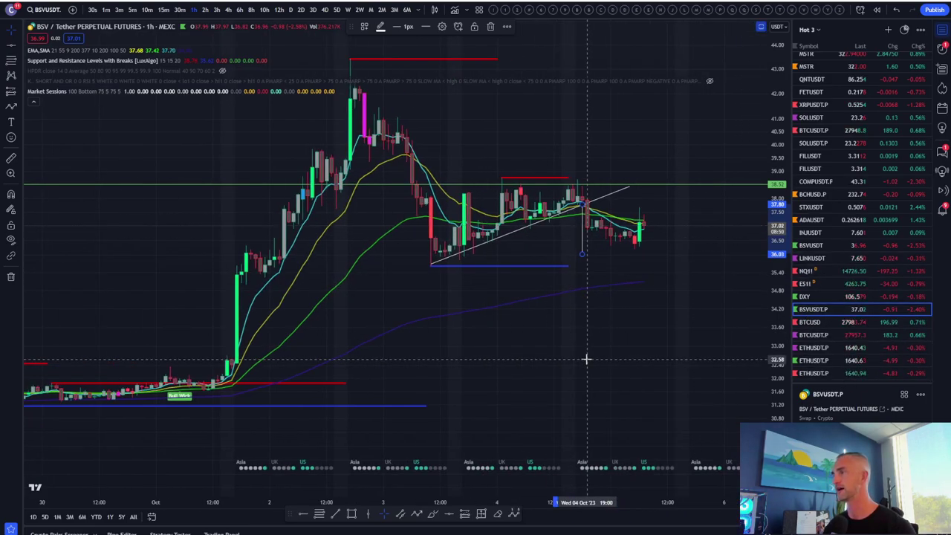
pyautogui.click(814, 246)
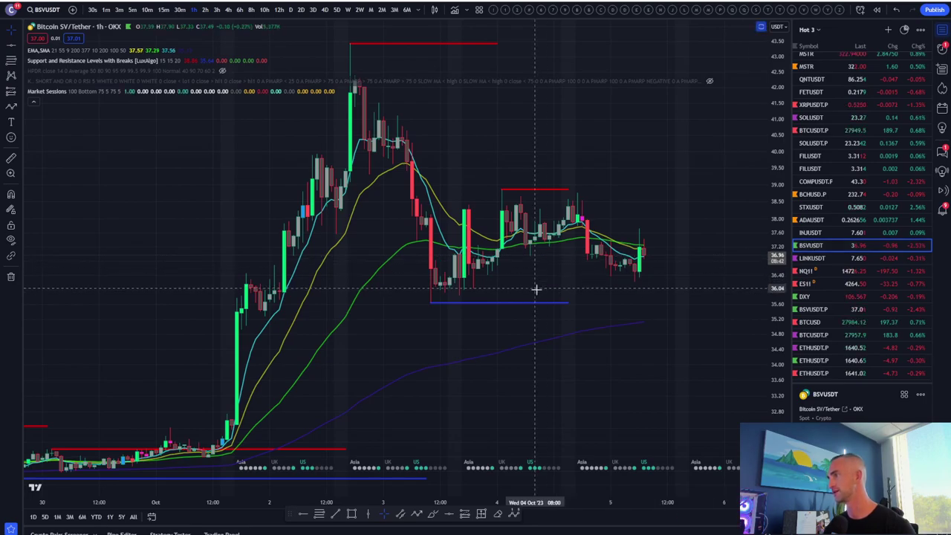
# Draw a Fibonacci retracement from 38.75 down to 36.19 and restore the indicator panes below
pyautogui.scroll(2, 527, 275)
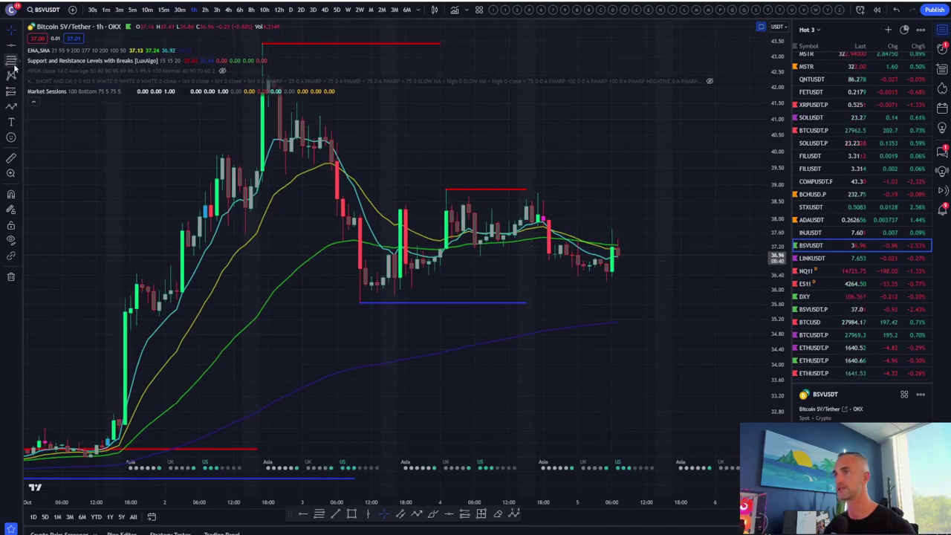
pyautogui.click(535, 193)
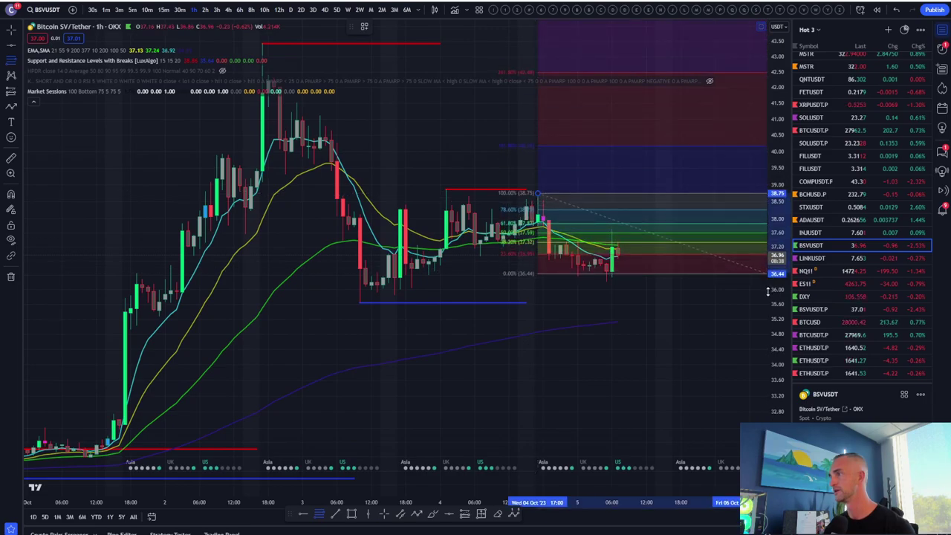
pyautogui.click(749, 282)
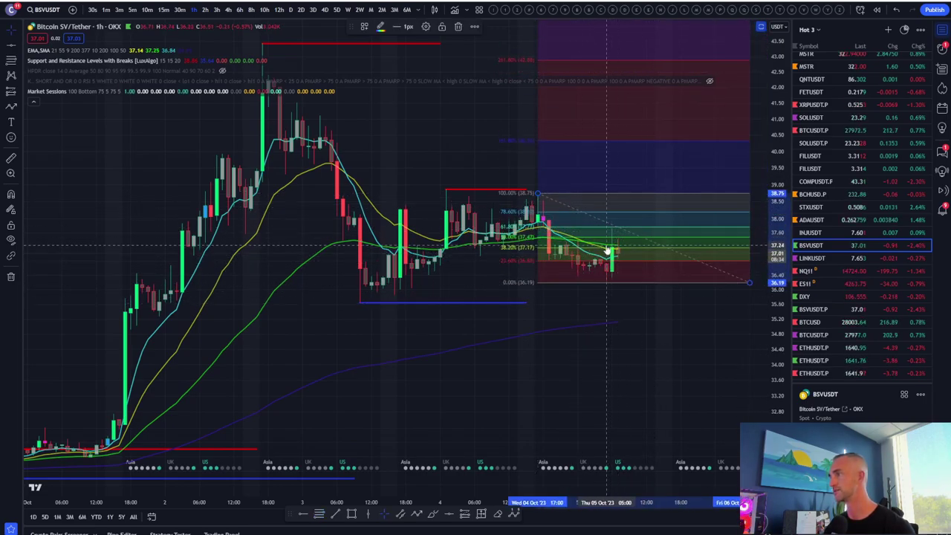
pyautogui.scroll(-1, 662, 272)
pyautogui.doubleClick(676, 346)
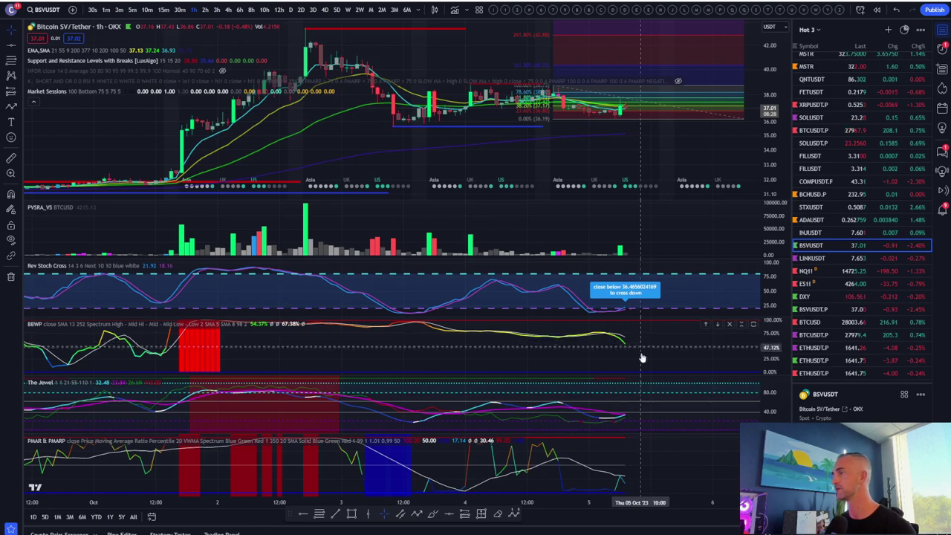
pyautogui.scroll(-5, 543, 349)
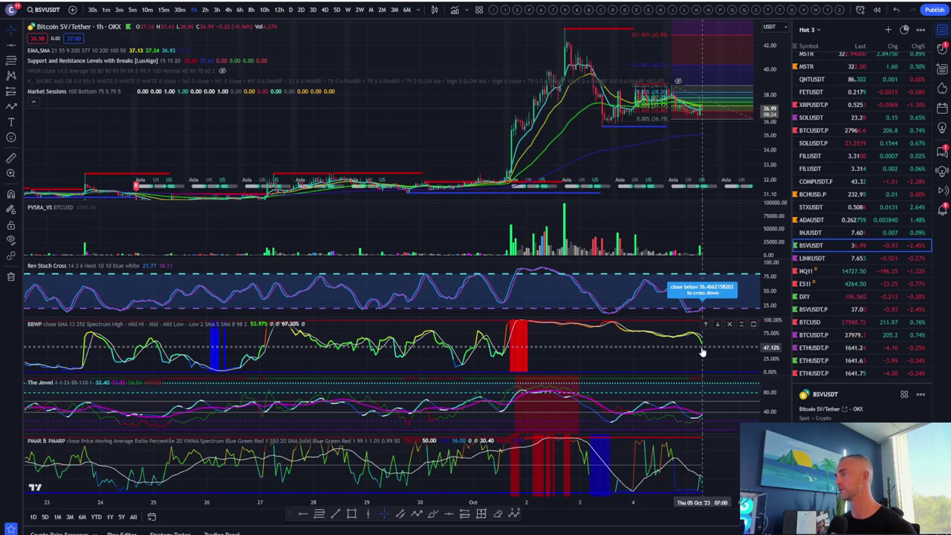
pyautogui.scroll(2, 681, 380)
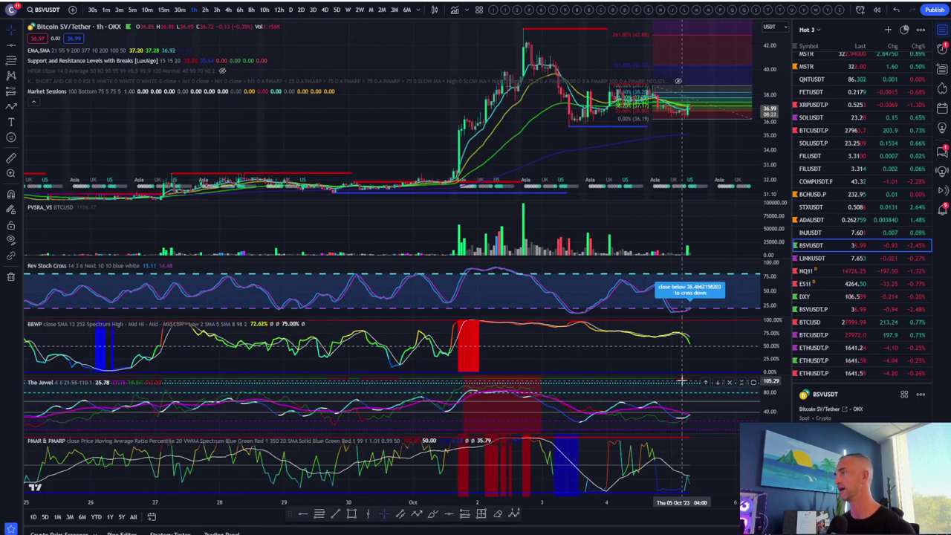
pyautogui.scroll(2, 681, 380)
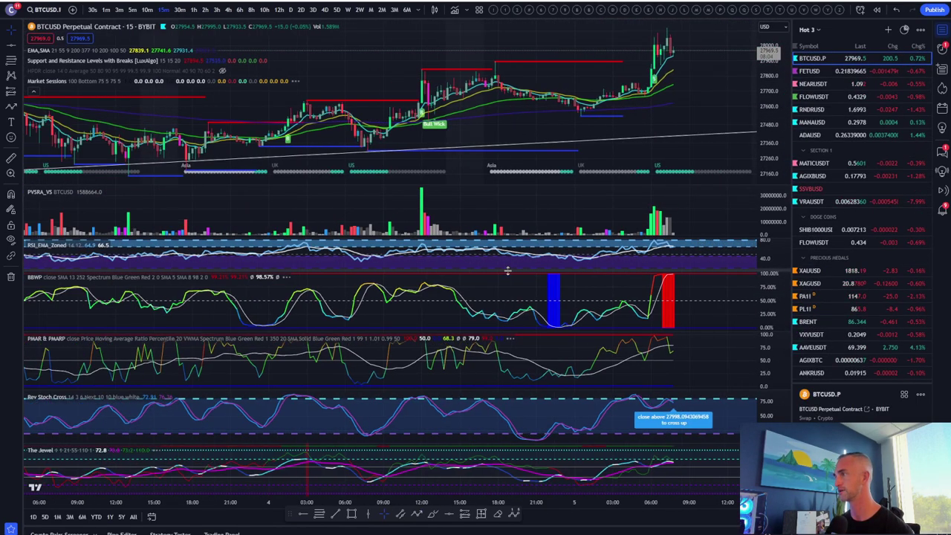
# Maximise the BTCUSD.P RSI pane to check the latest readings, then restore the full layout
pyautogui.doubleClick(668, 258)
pyautogui.moveTo(668, 259); pyautogui.dragTo(770, 237)
pyautogui.scroll(3, 590, 260)
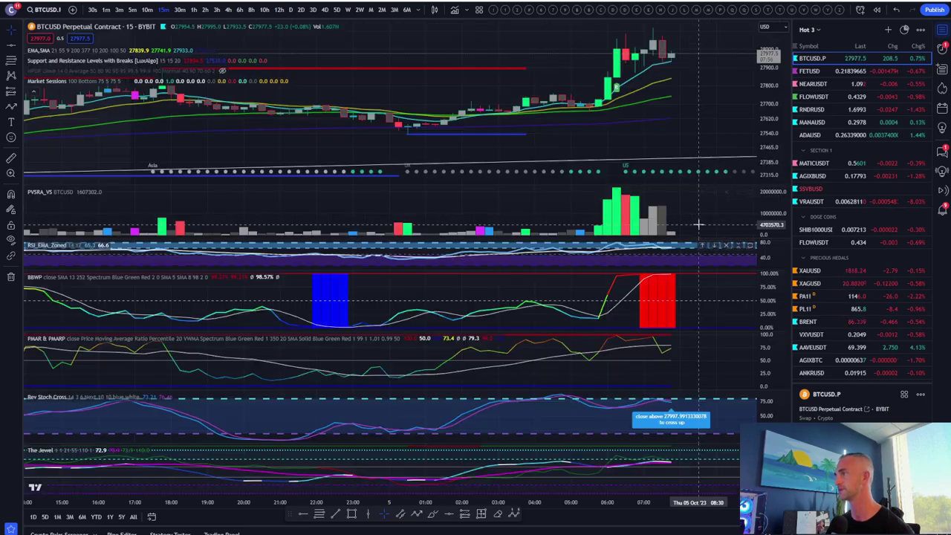
pyautogui.doubleClick(699, 230)
# Pan and zoom the BTCUSD 15-minute chart's time axis to review price holding near 27980
pyautogui.scroll(2, 699, 227)
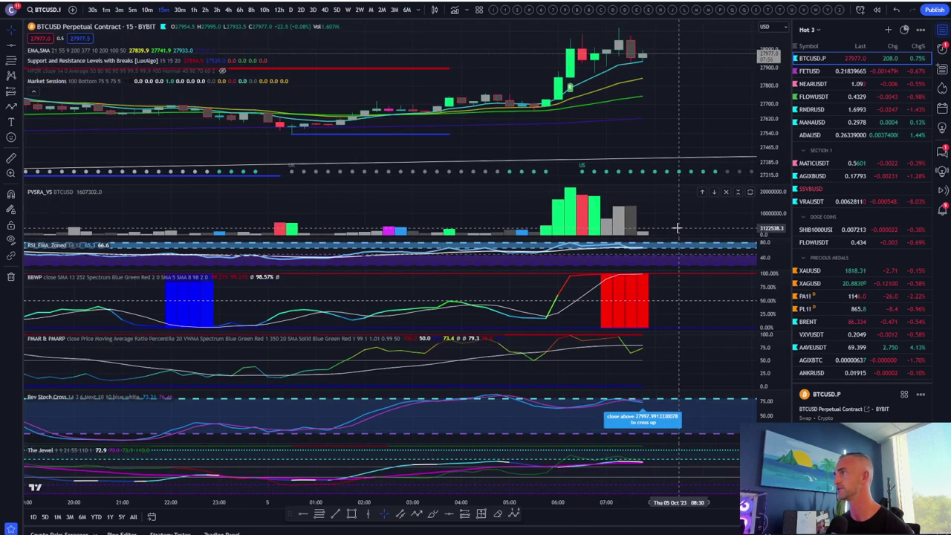
pyautogui.moveTo(721, 91); pyautogui.dragTo(687, 149)
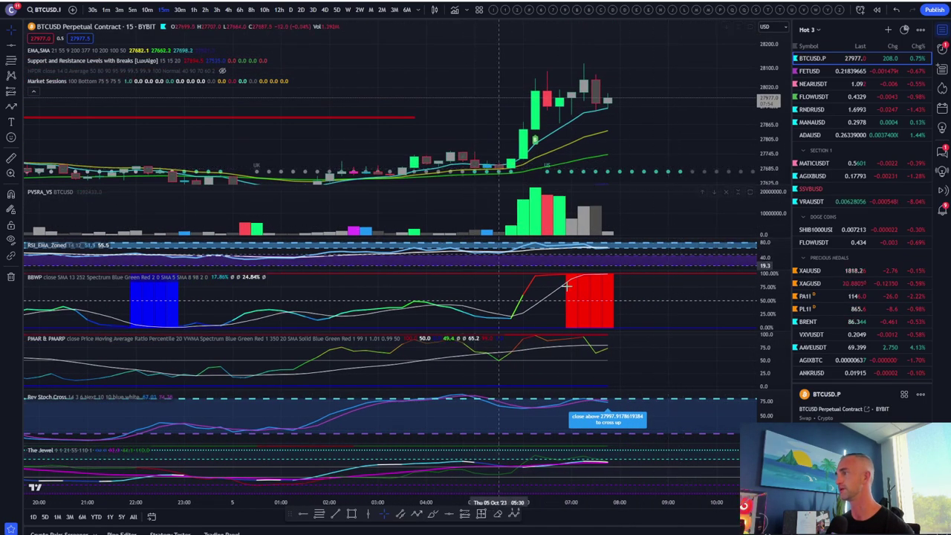
pyautogui.scroll(-3, 556, 138)
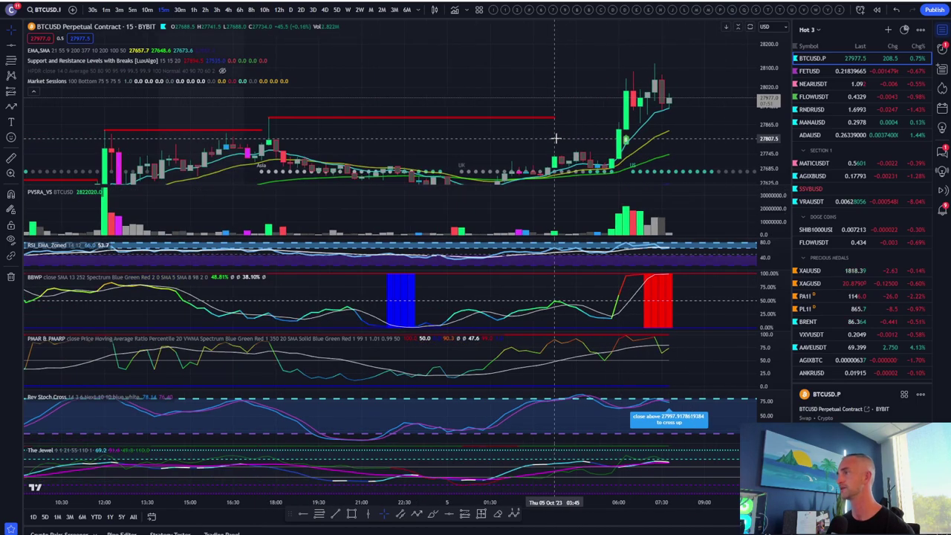
pyautogui.scroll(-3, 556, 138)
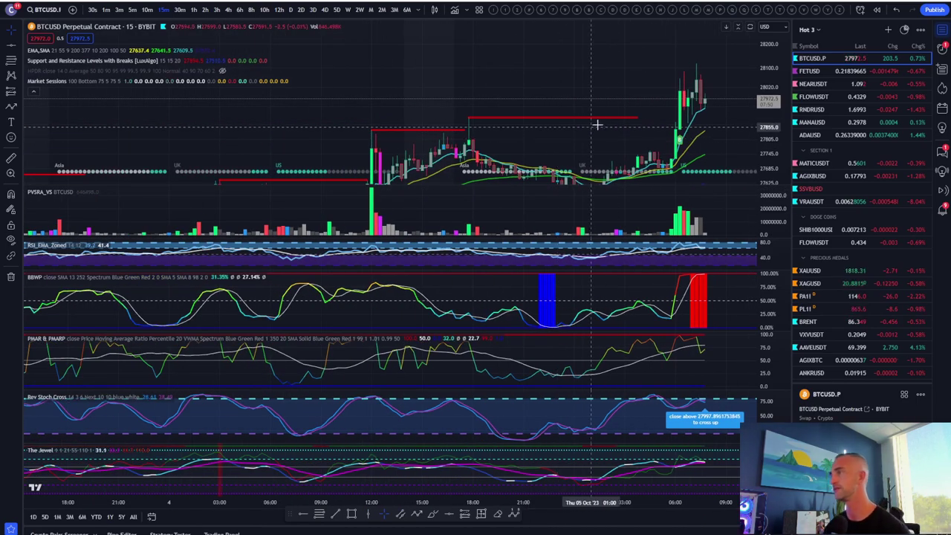
pyautogui.scroll(5, 590, 129)
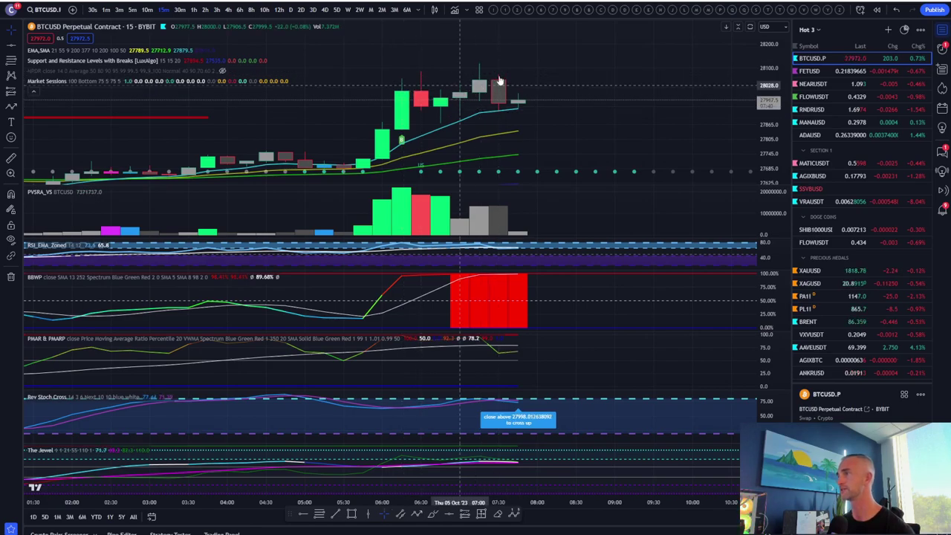
pyautogui.scroll(-2, 499, 119)
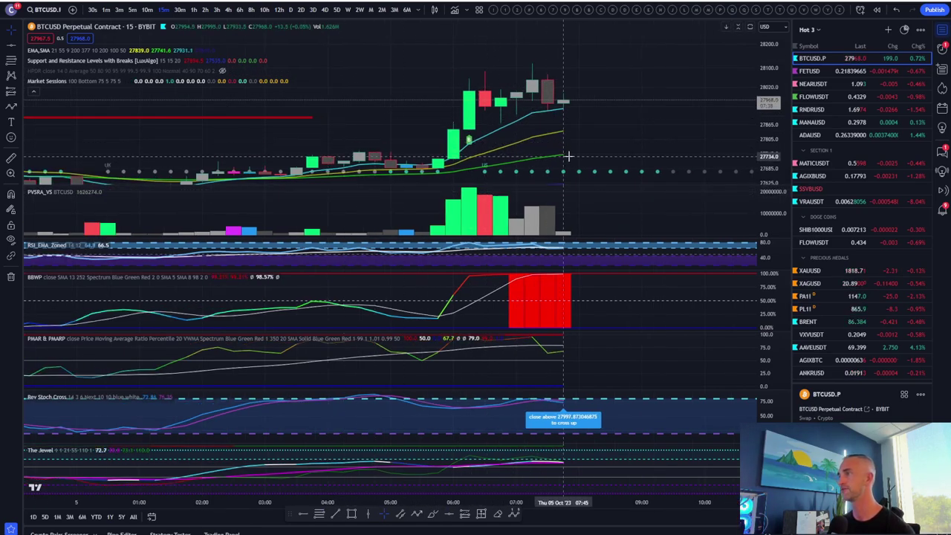
pyautogui.scroll(-2, 582, 153)
pyautogui.scroll(-2, 583, 153)
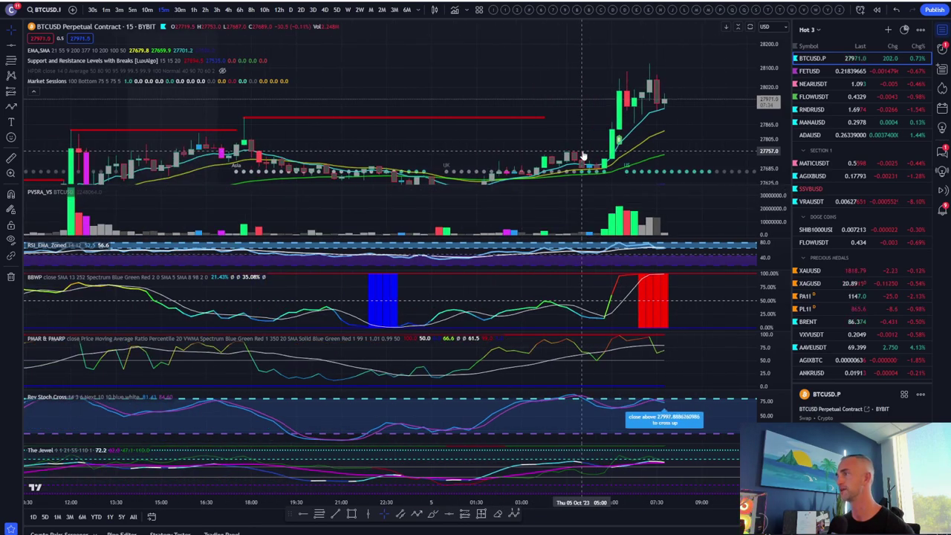
pyautogui.scroll(-2, 583, 156)
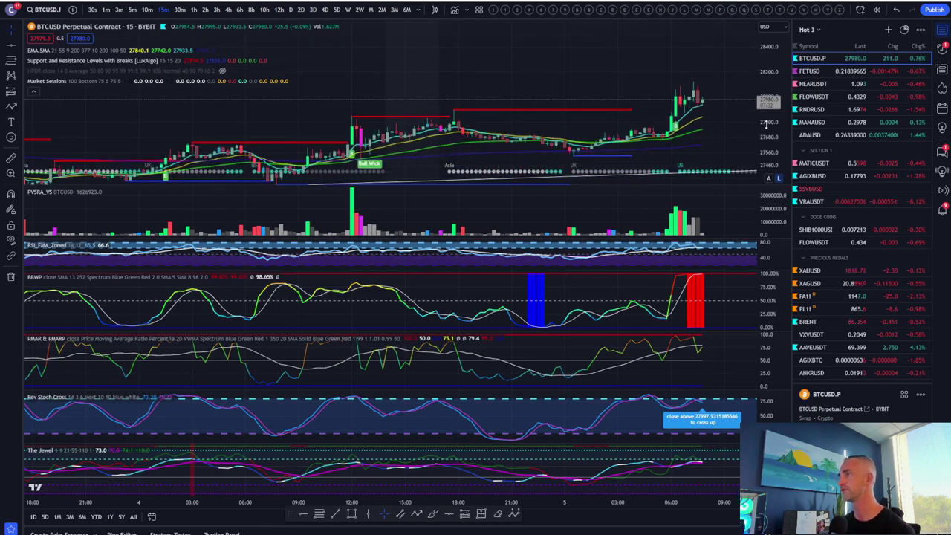
pyautogui.scroll(-3, 721, 104)
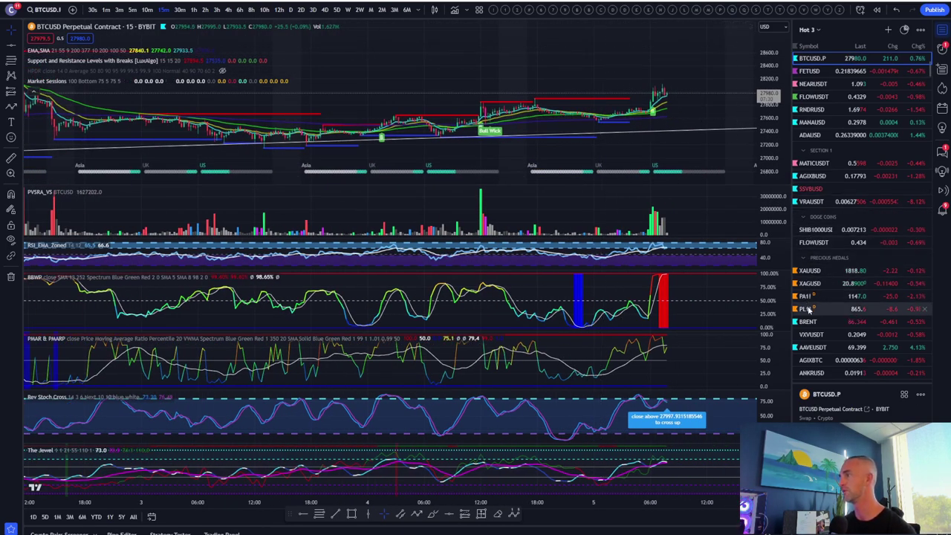
# Scroll the watchlist to the Essentials list and zoom the BTCUSDT.P 15-minute chart
pyautogui.scroll(5, 808, 310)
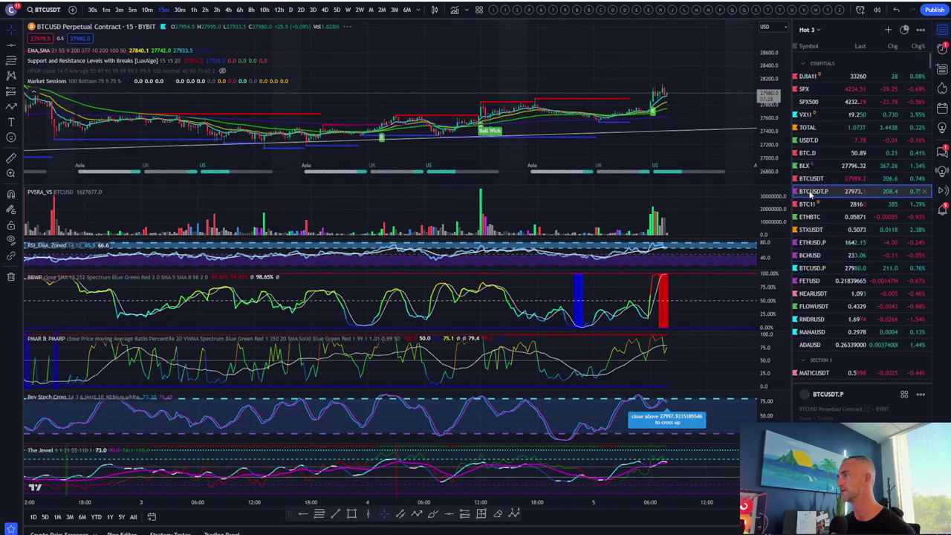
pyautogui.scroll(-5, 563, 180)
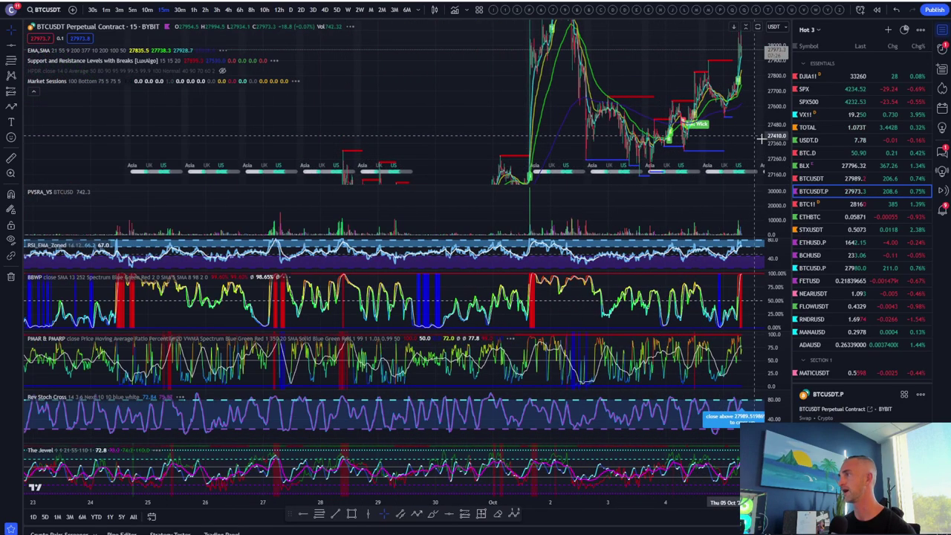
pyautogui.scroll(4, 659, 179)
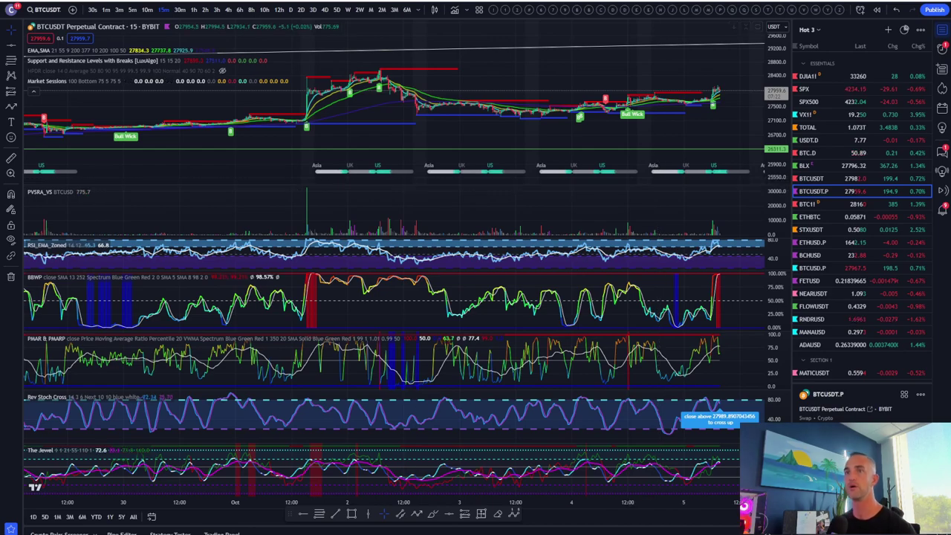
pyautogui.scroll(2, 719, 132)
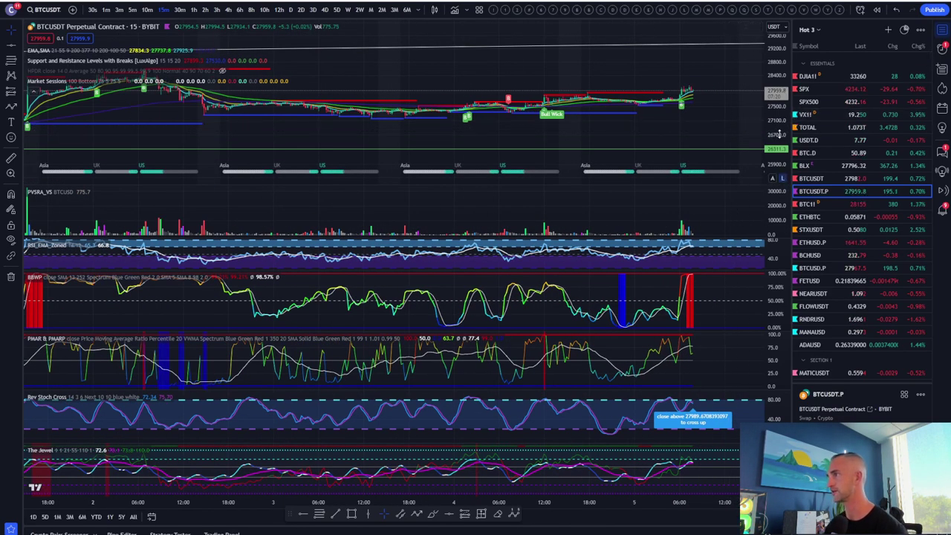
pyautogui.scroll(-3, 713, 133)
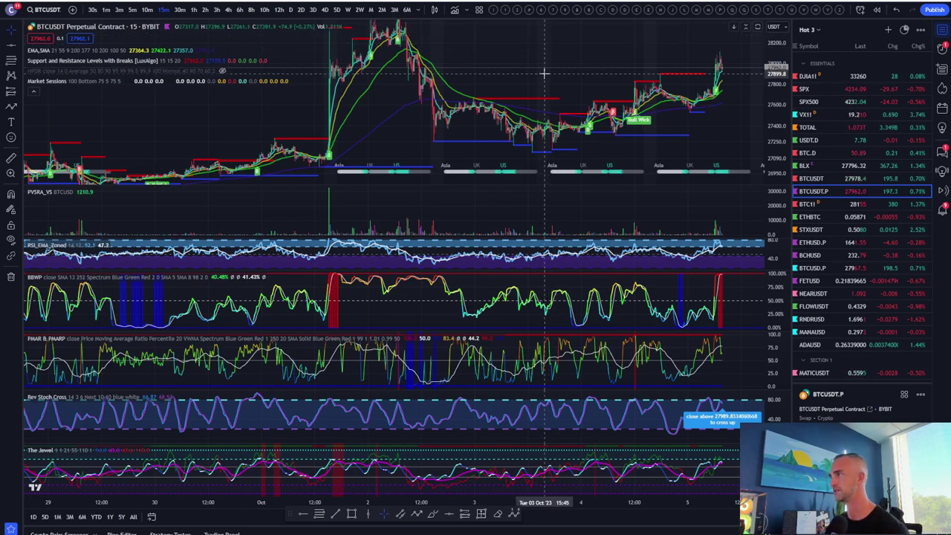
pyautogui.scroll(6, 547, 74)
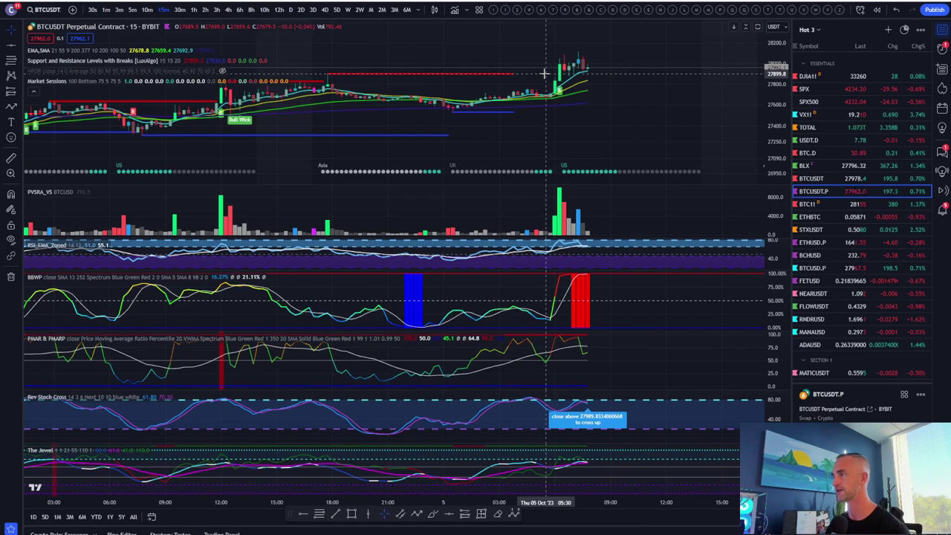
pyautogui.scroll(3, 545, 73)
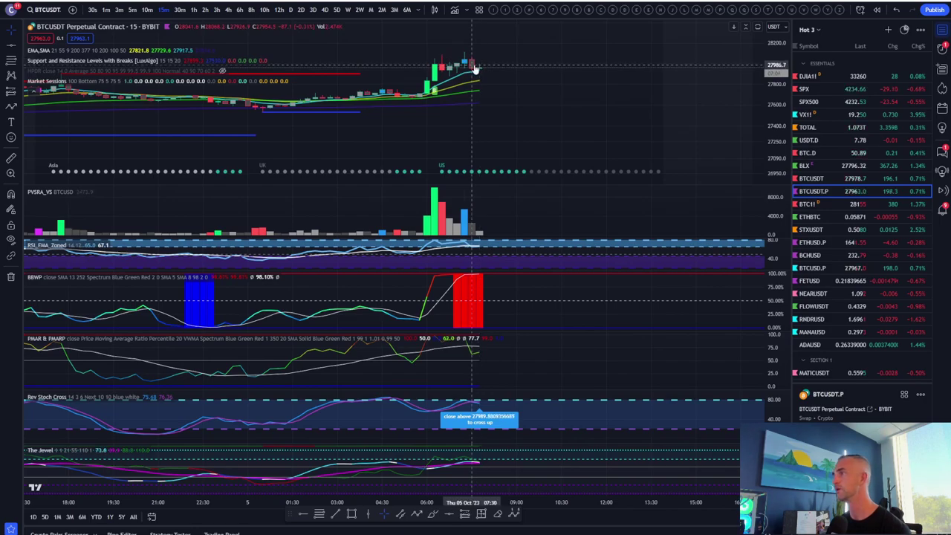
# Review BTCUSDT.P price around 27965 with wheel zooms, then scroll the watchlist down to NQ1!
pyautogui.scroll(-3, 448, 99)
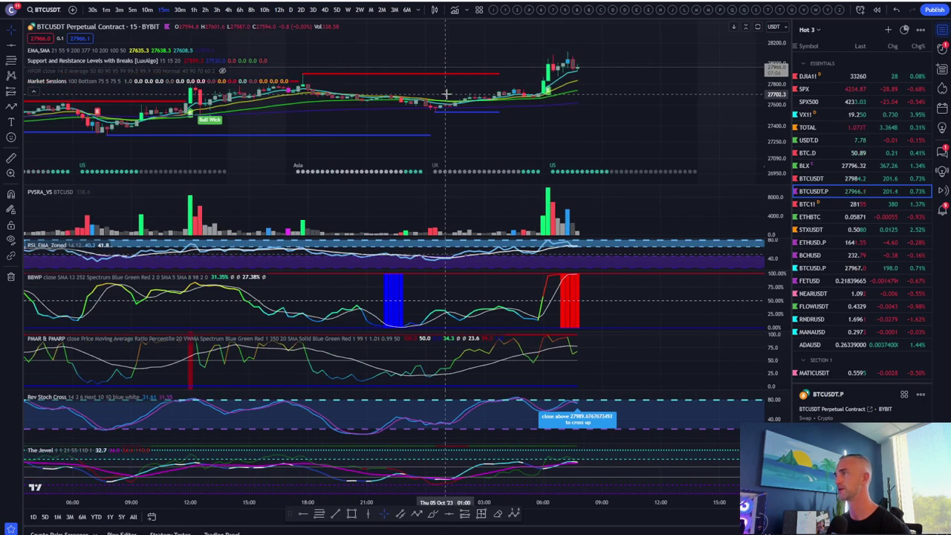
pyautogui.scroll(-3, 600, 126)
pyautogui.scroll(-5, 600, 126)
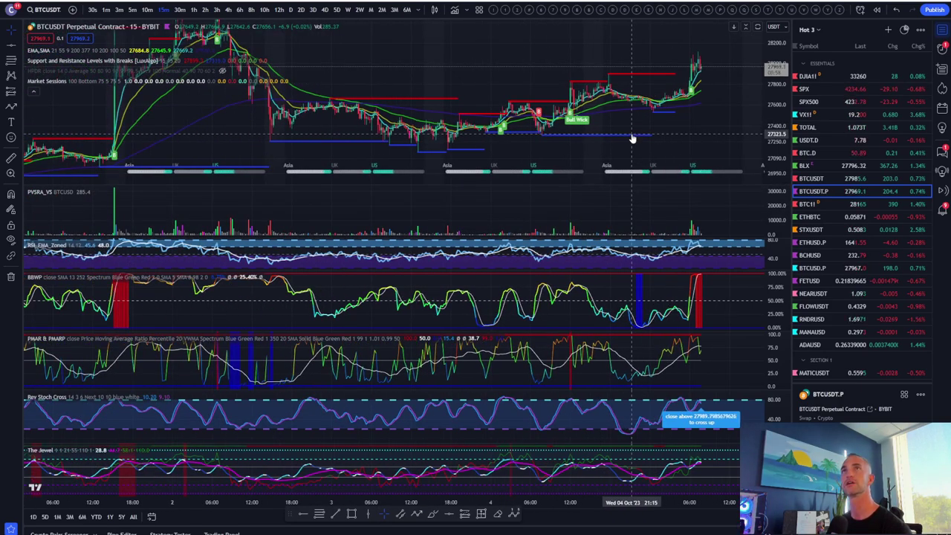
pyautogui.scroll(4, 632, 138)
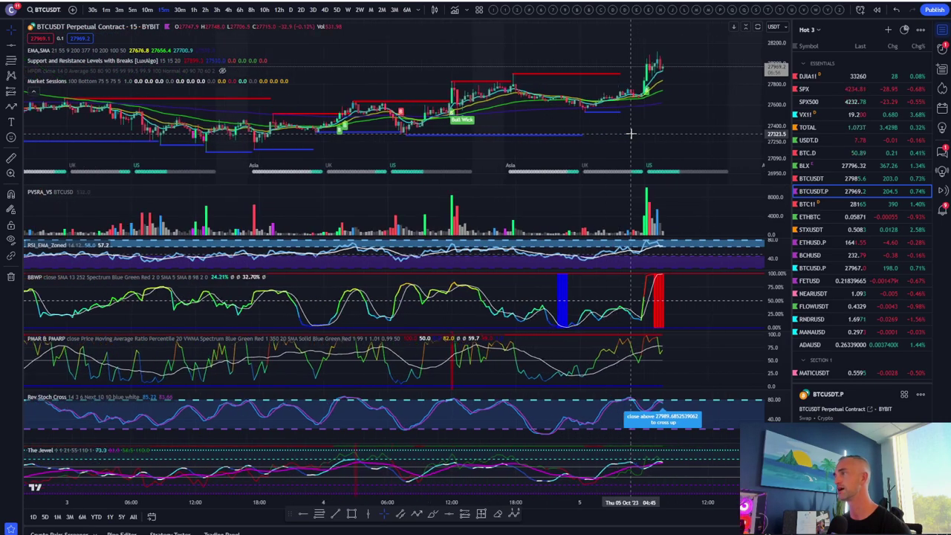
pyautogui.scroll(3, 632, 134)
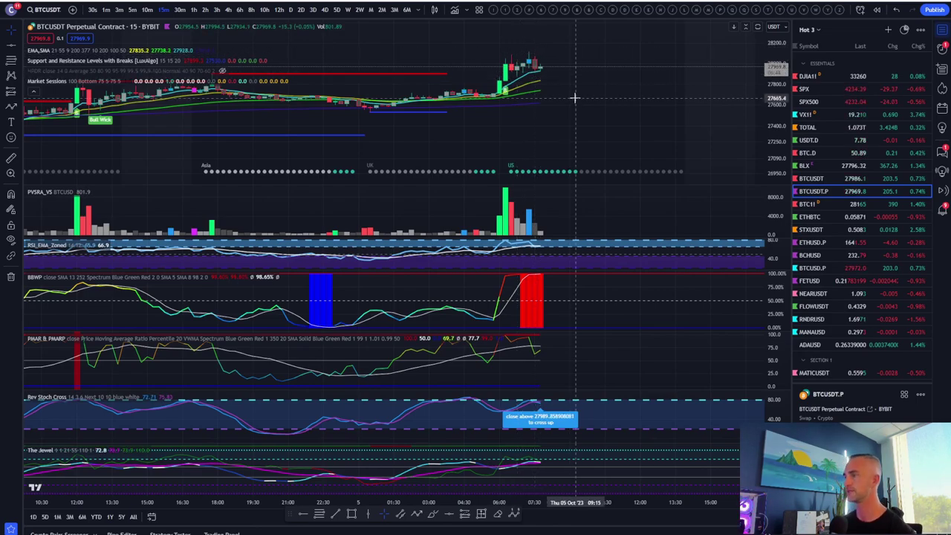
pyautogui.scroll(-2, 575, 98)
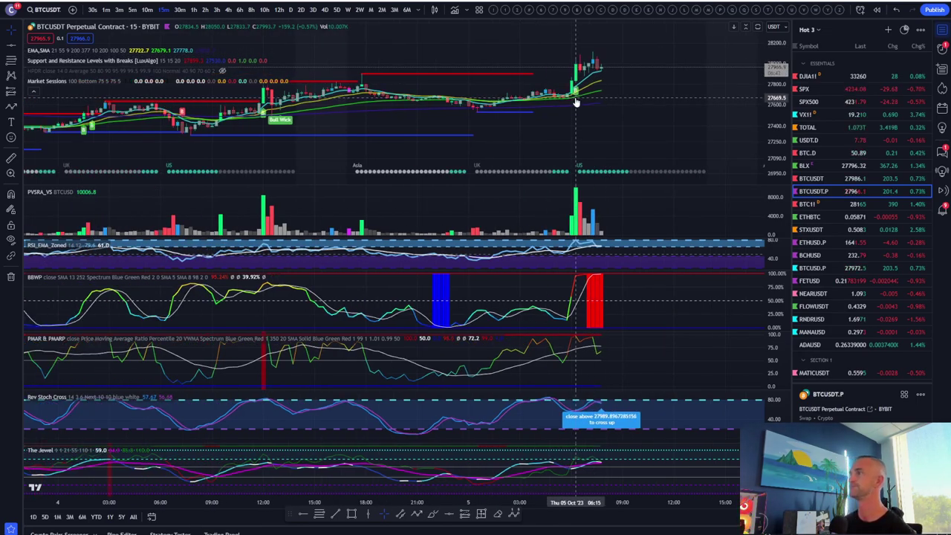
pyautogui.scroll(-3, 576, 102)
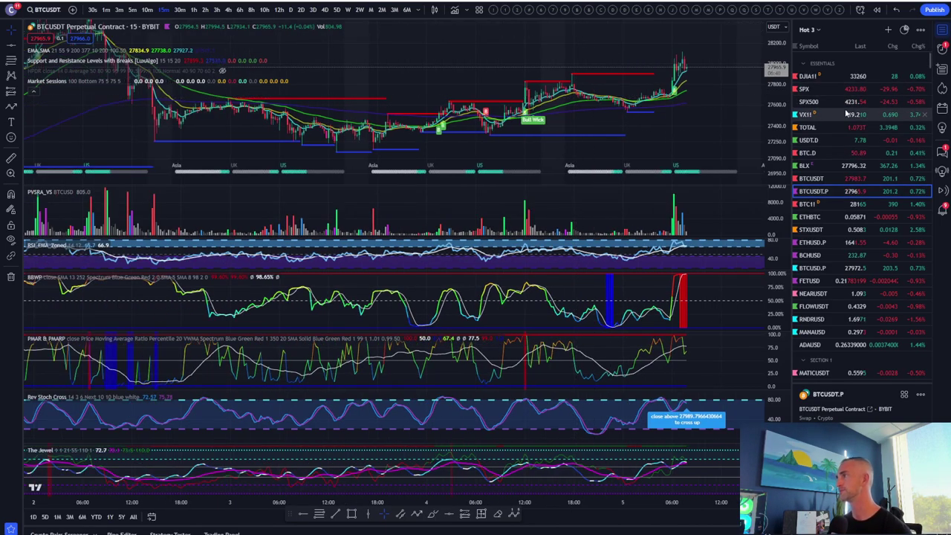
pyautogui.scroll(-15, 847, 113)
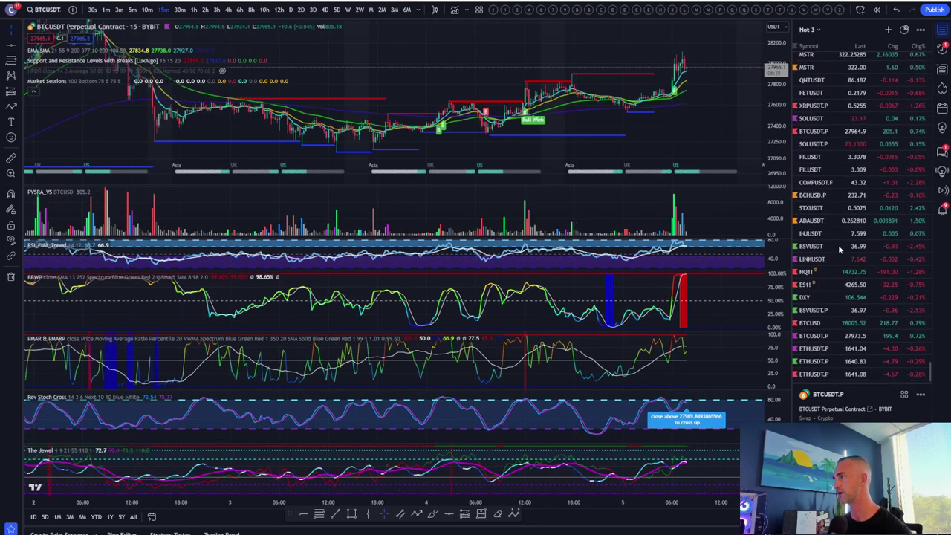
# Open the NASDAQ 100 futures NQ1! chart, briefly maximizing then restoring its price pane
pyautogui.click(835, 274)
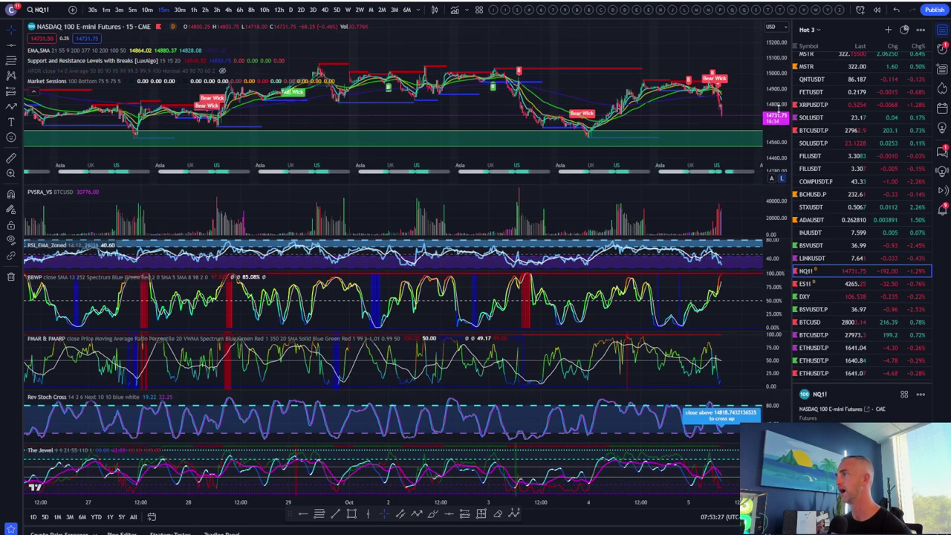
pyautogui.scroll(-2, 698, 151)
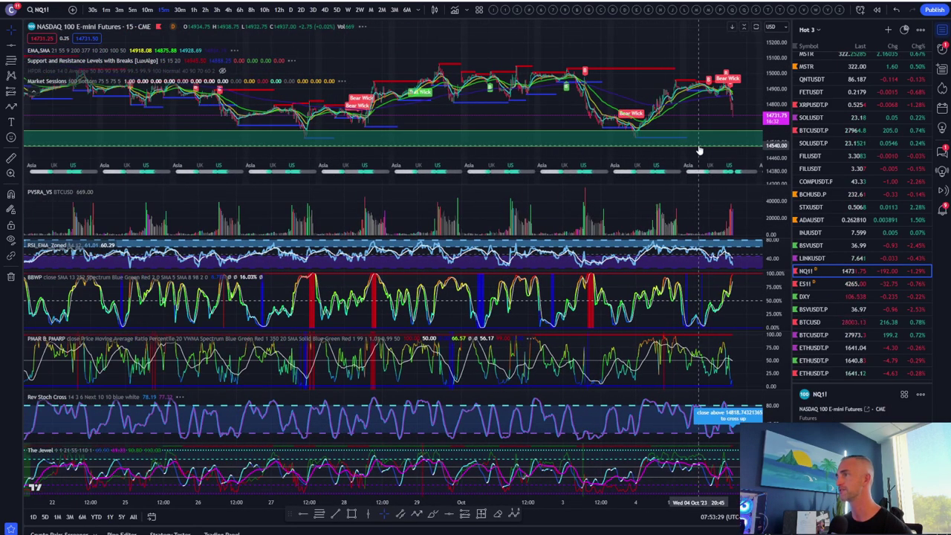
pyautogui.hscroll(3, 698, 151)
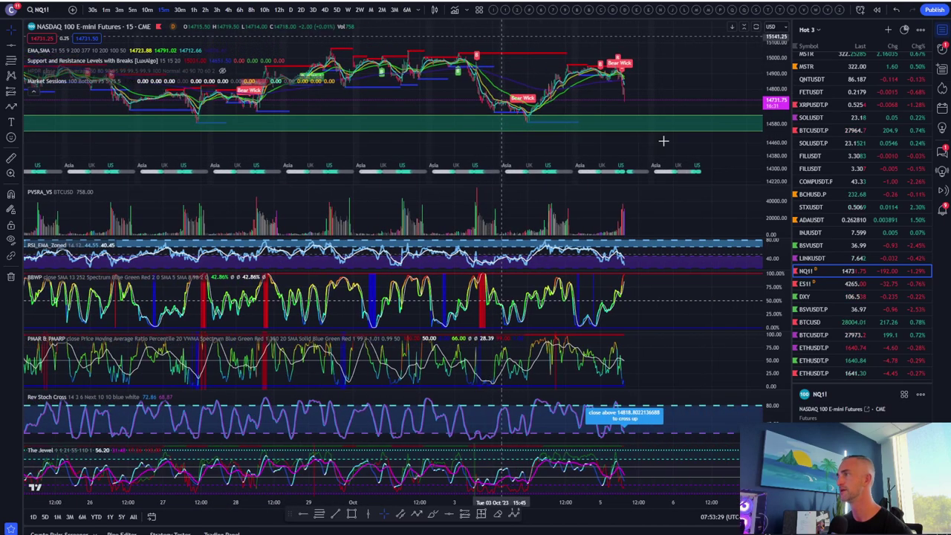
pyautogui.doubleClick(700, 142)
pyautogui.scroll(4, 679, 214)
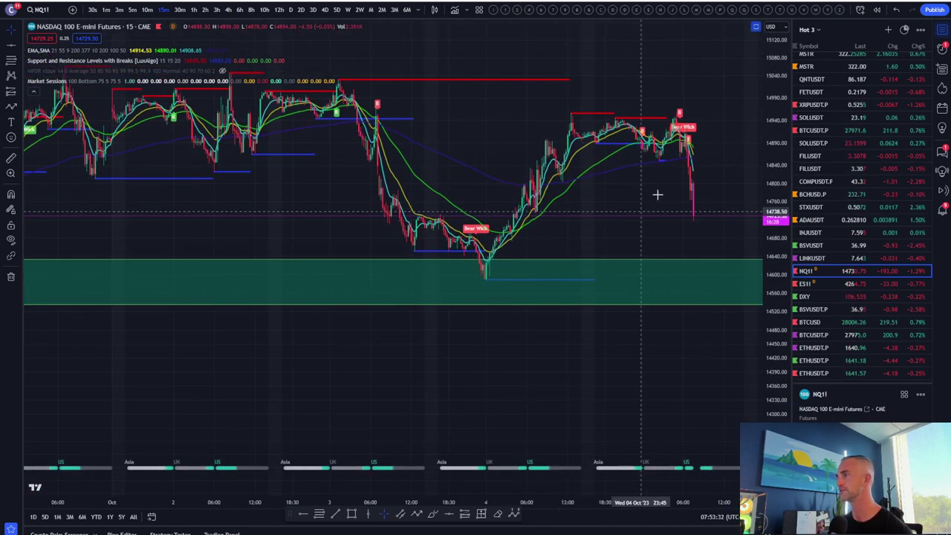
pyautogui.scroll(-4, 658, 193)
pyautogui.doubleClick(632, 140)
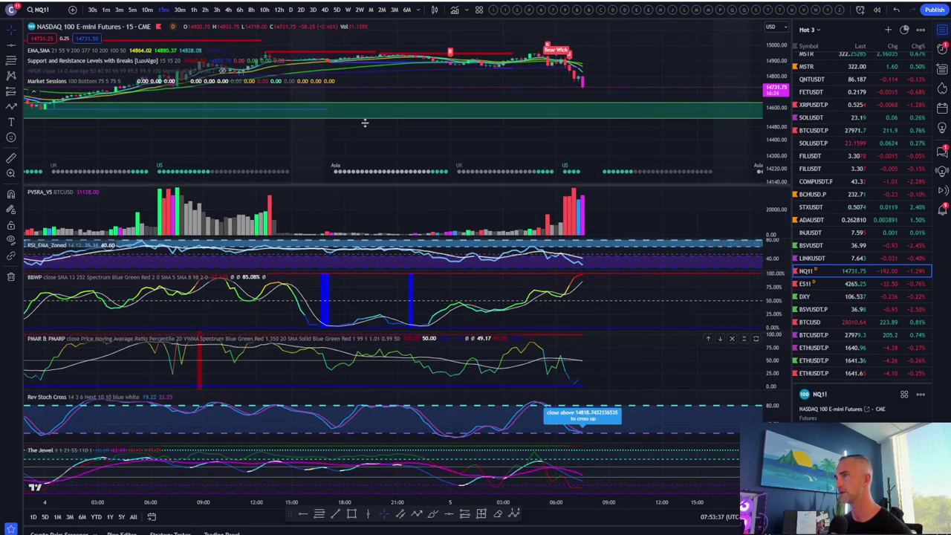
# Switch NQ1! to 1-hour candles and stretch the price scale to inspect them
pyautogui.click(194, 10)
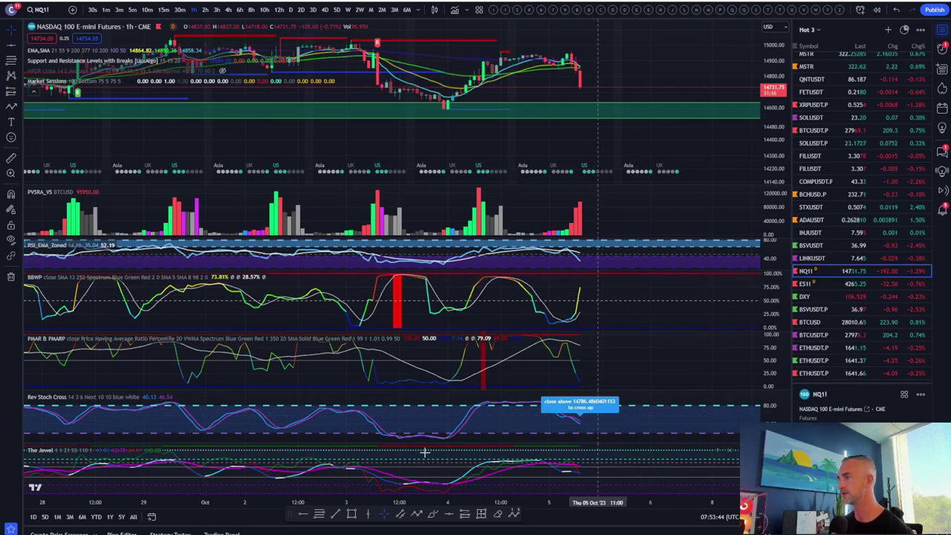
pyautogui.scroll(-5, 696, 104)
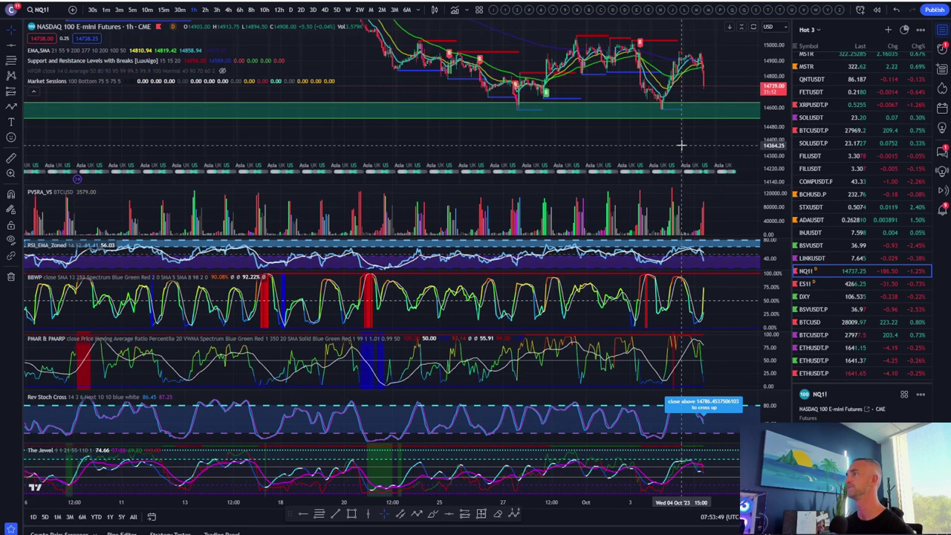
pyautogui.scroll(3, 681, 146)
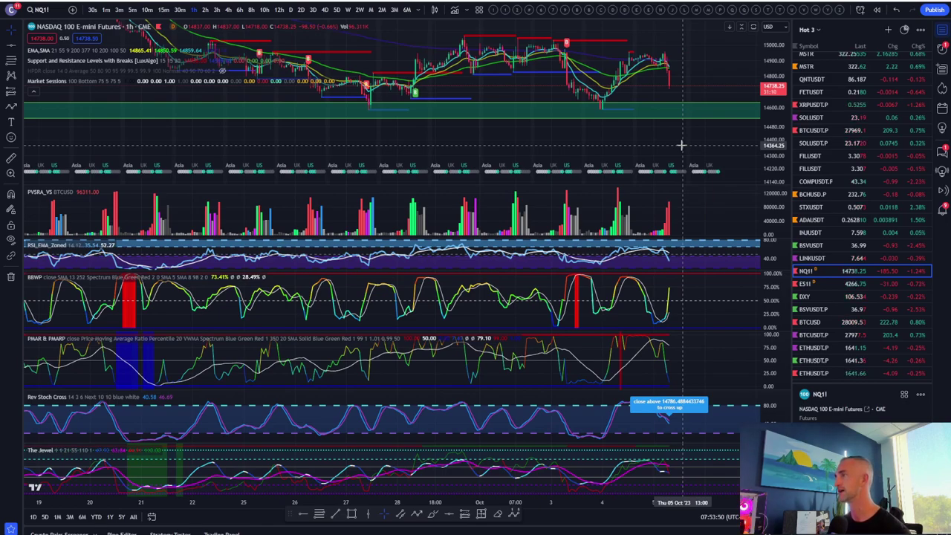
pyautogui.moveTo(789, 91); pyautogui.dragTo(786, 74)
pyautogui.scroll(3, 461, 151)
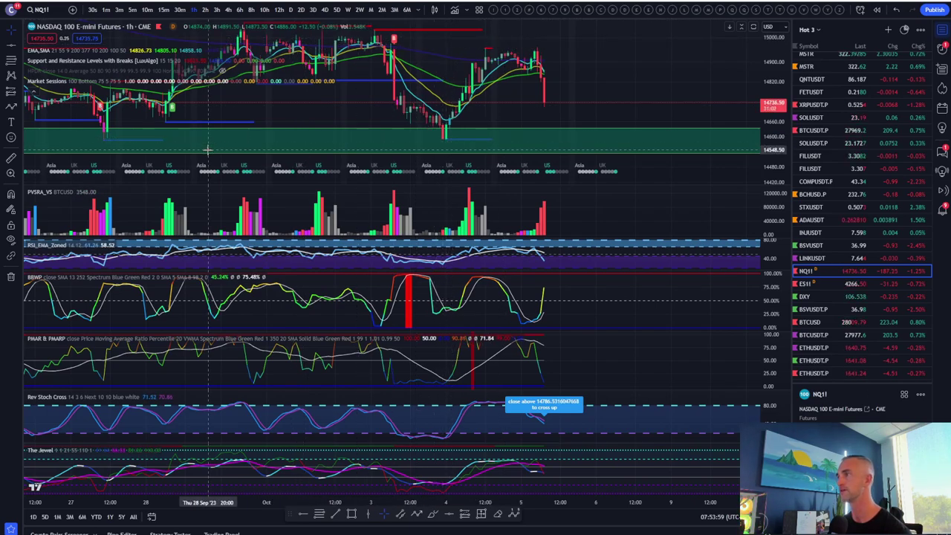
pyautogui.scroll(-3, 605, 43)
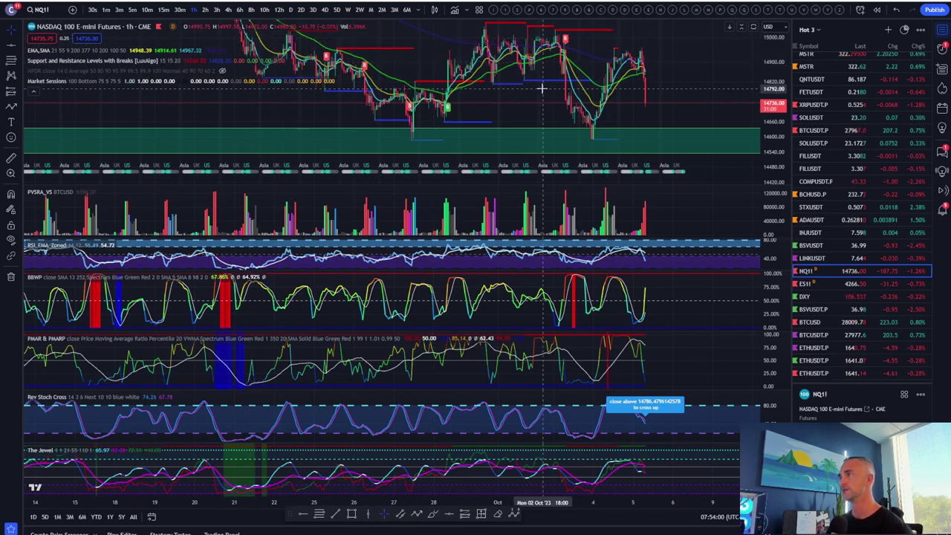
# Put NQ1! on daily candles and auto-fit the price scale to the visible candles
pyautogui.click(290, 9)
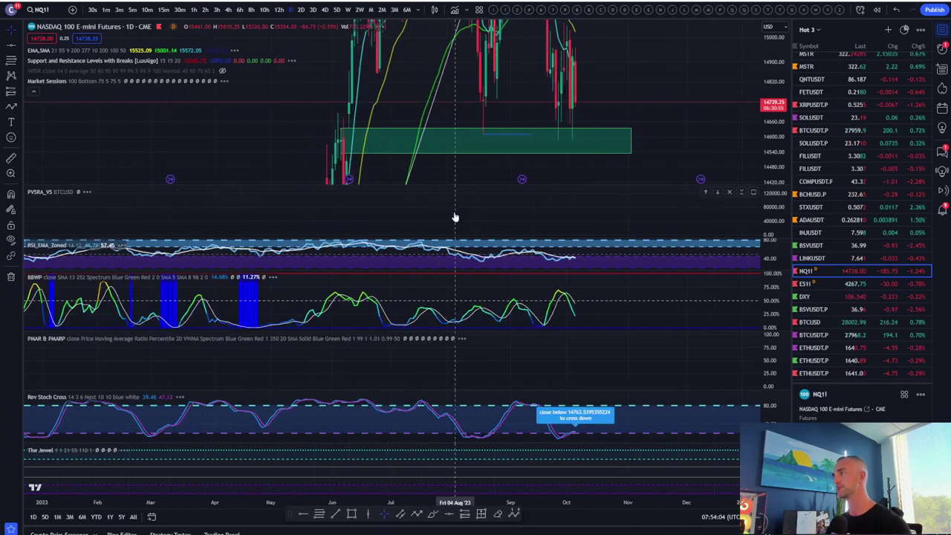
pyautogui.scroll(3, 443, 73)
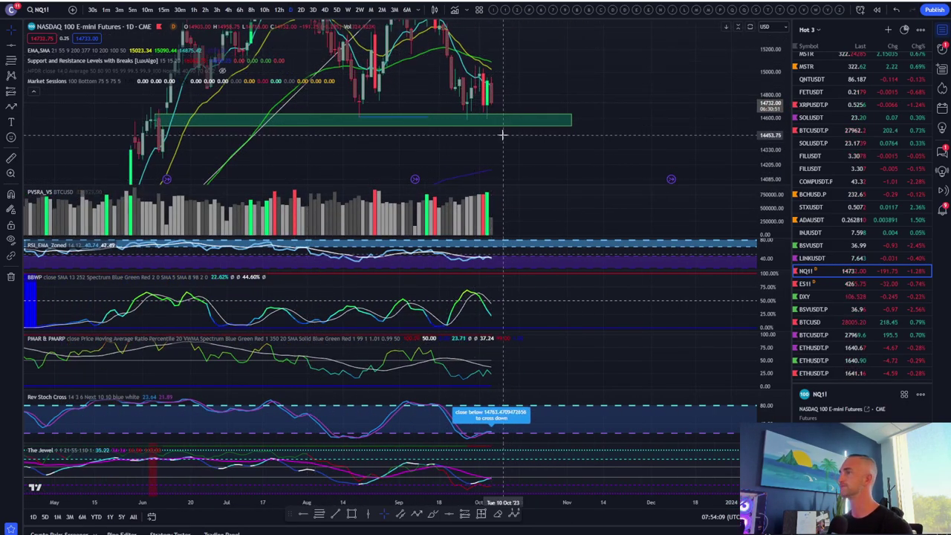
pyautogui.scroll(-1, 517, 110)
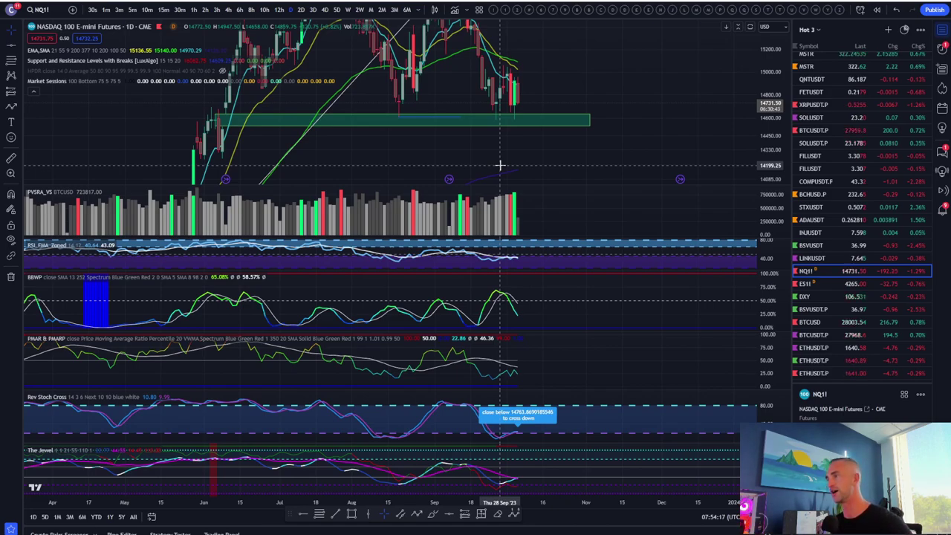
pyautogui.scroll(-4, 500, 165)
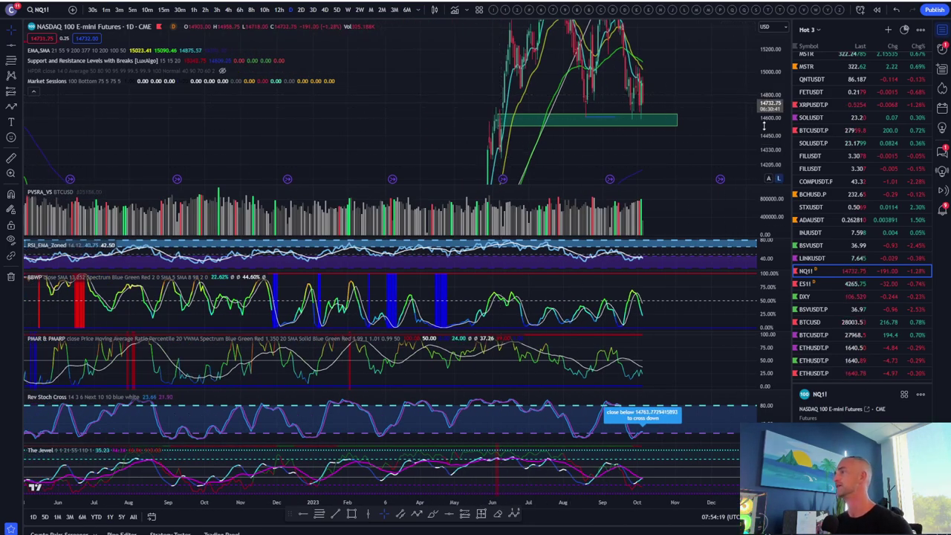
pyautogui.doubleClick(763, 126)
pyautogui.scroll(2, 728, 138)
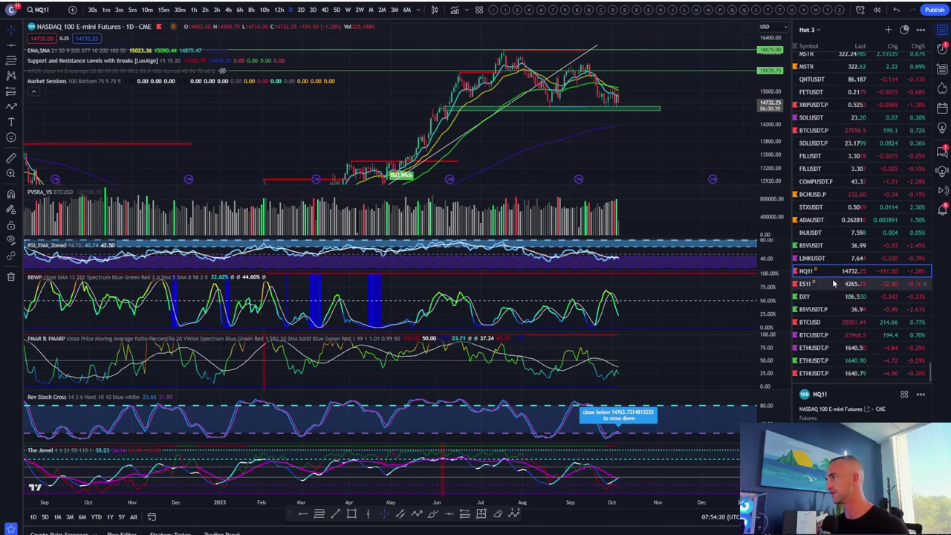
# Open the S&P 500 E-mini futures (ES1!) chart and zoom out over it
pyautogui.click(834, 283)
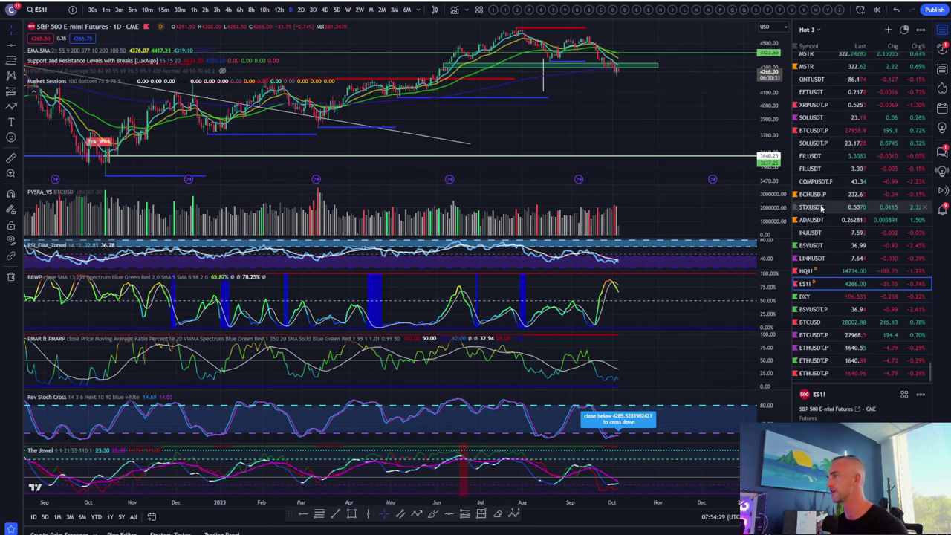
pyautogui.scroll(10, 821, 208)
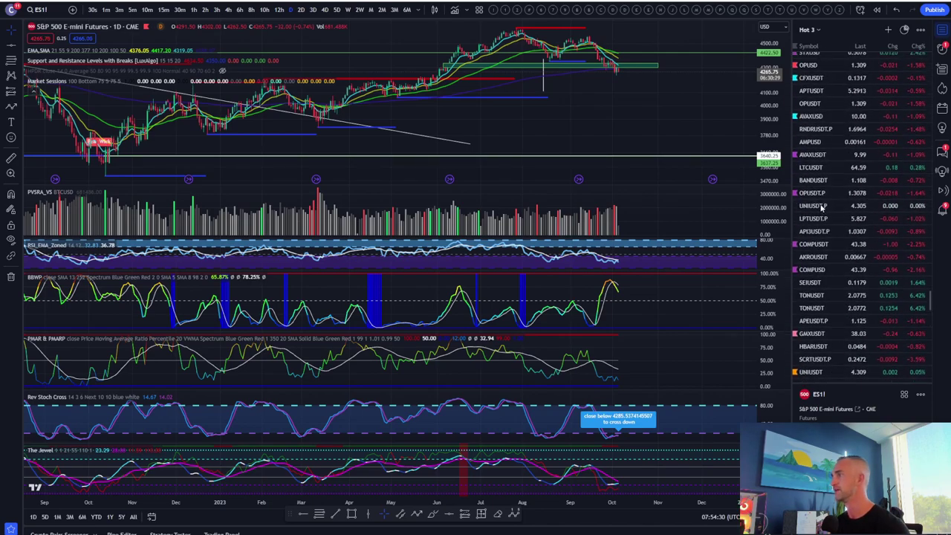
pyautogui.scroll(10, 821, 208)
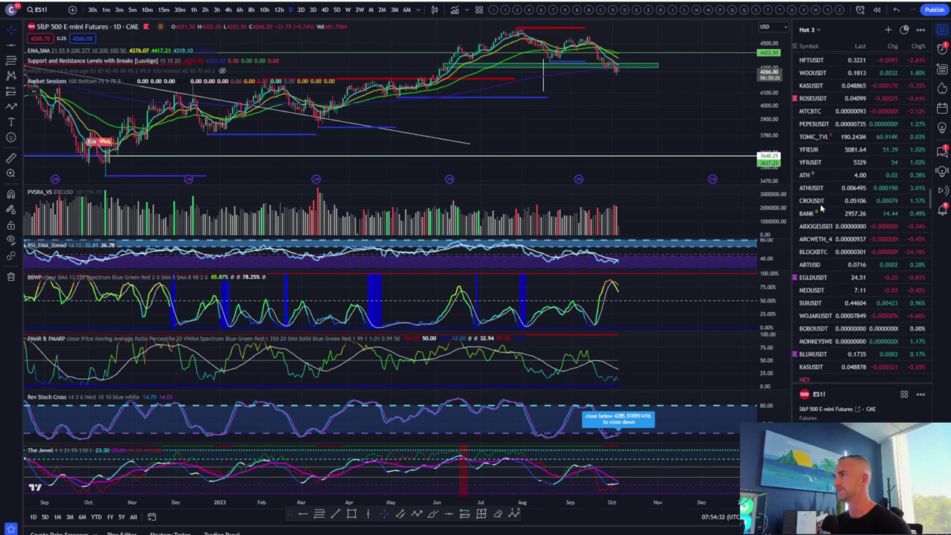
pyautogui.scroll(10, 821, 210)
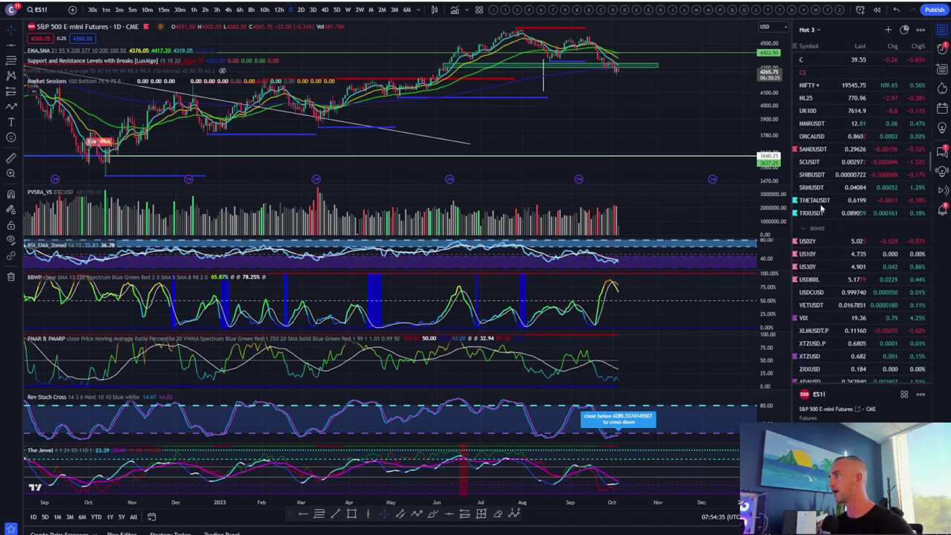
# Open the US 2-year Treasury yield chart with its price pane filling the chart
pyautogui.click(821, 241)
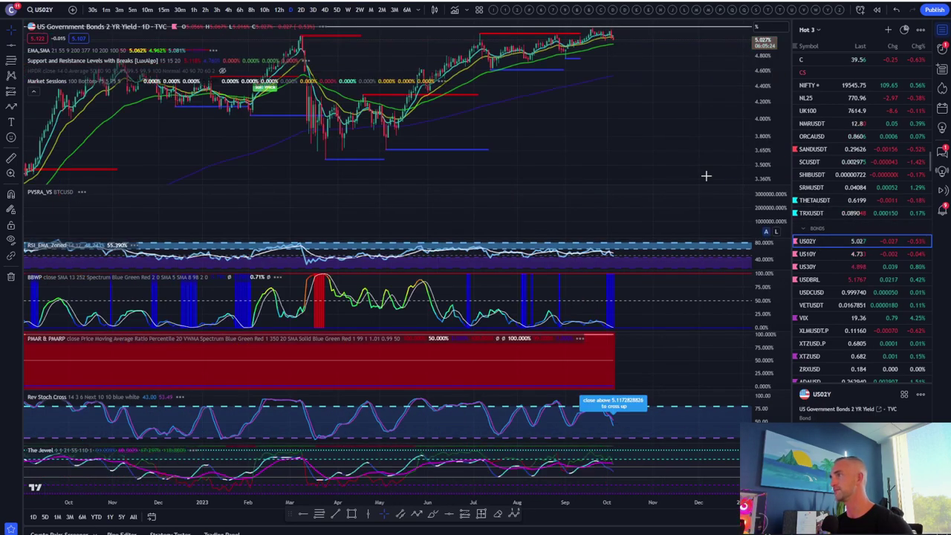
pyautogui.scroll(-5, 700, 174)
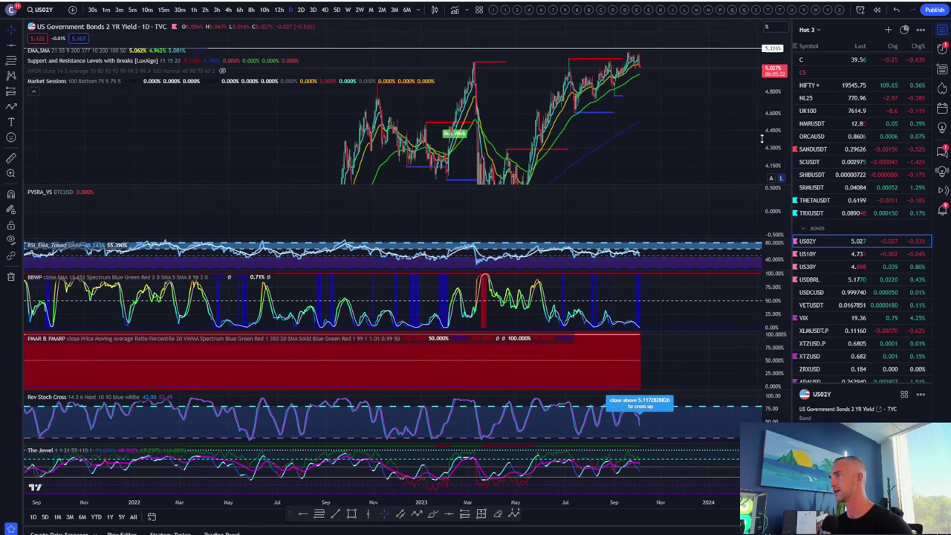
pyautogui.doubleClick(701, 143)
pyautogui.scroll(3, 702, 144)
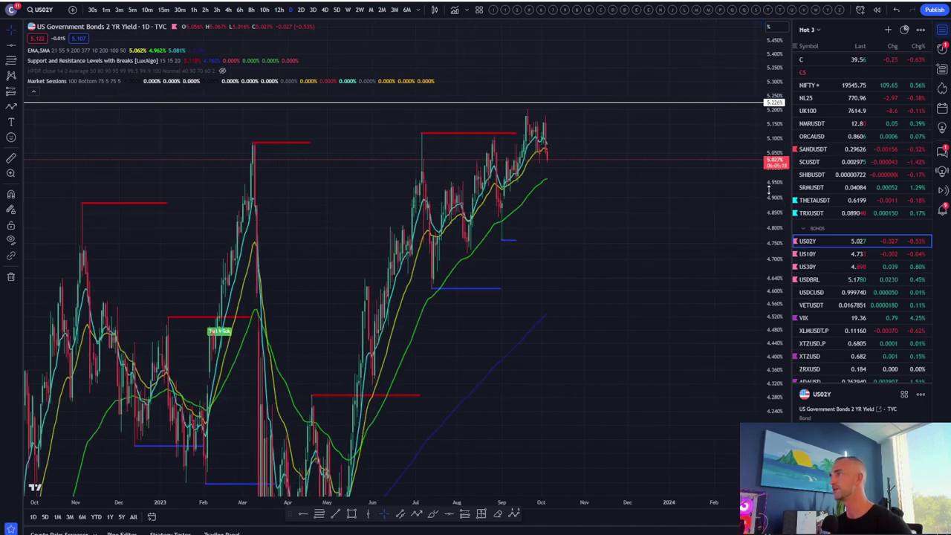
# Open the US 10-year Treasury yield chart and zoom through it
pyautogui.click(816, 255)
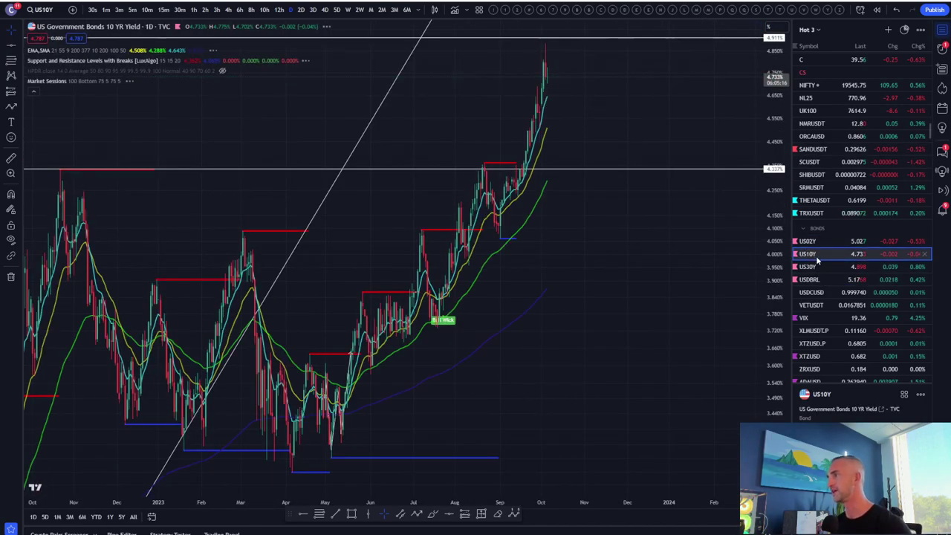
pyautogui.scroll(3, 424, 149)
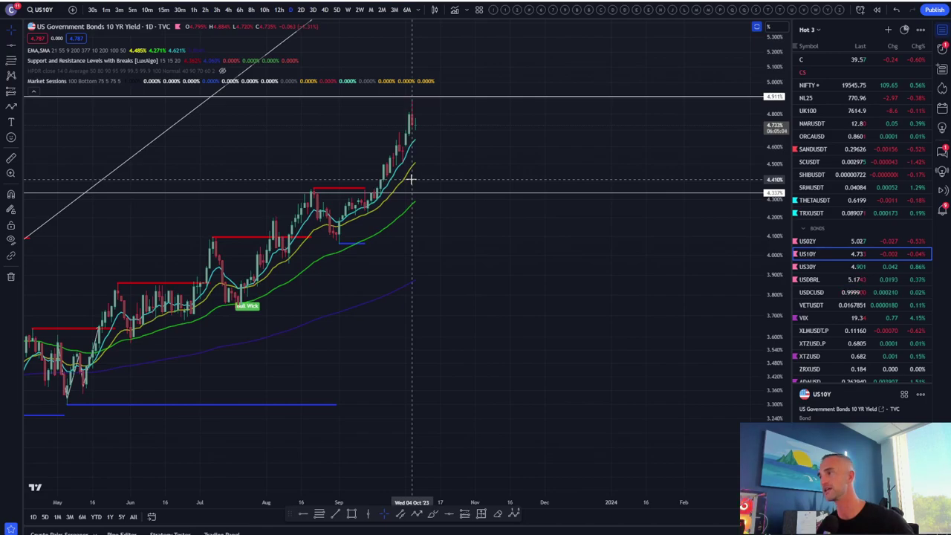
pyautogui.scroll(-3, 411, 179)
pyautogui.scroll(-3, 411, 179)
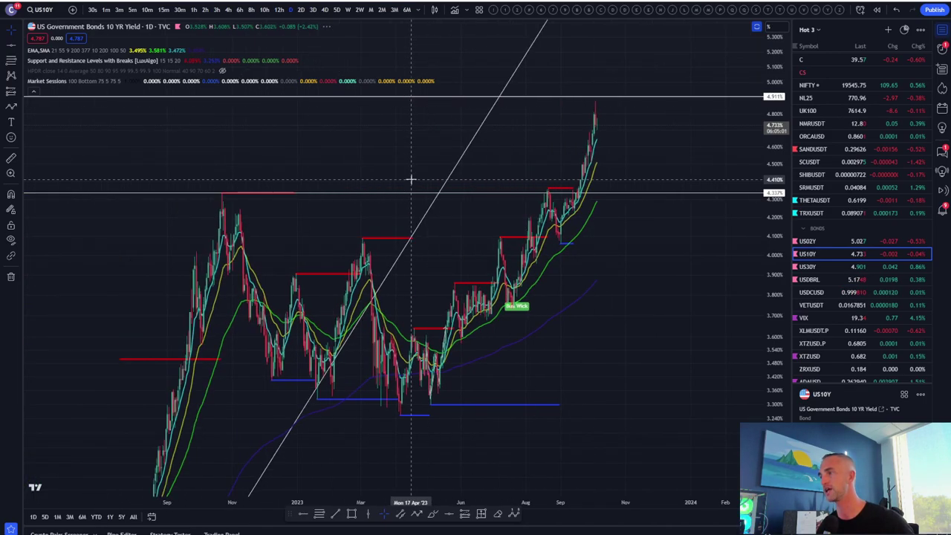
# Set weekly candles and load the U.S. Dollar Index (DXY) chart
pyautogui.click(349, 9)
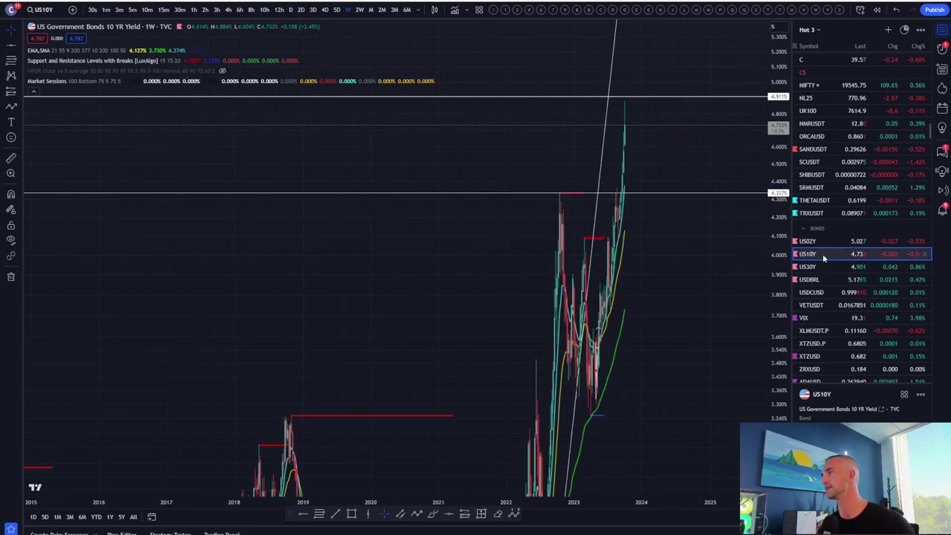
pyautogui.scroll(3, 671, 246)
pyautogui.scroll(4, 801, 189)
pyautogui.scroll(10, 801, 190)
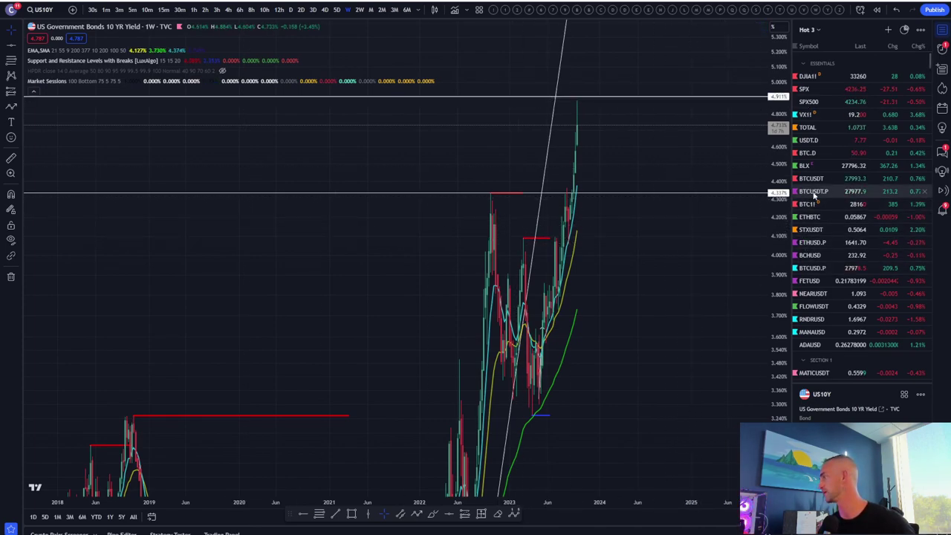
pyautogui.scroll(-15, 815, 193)
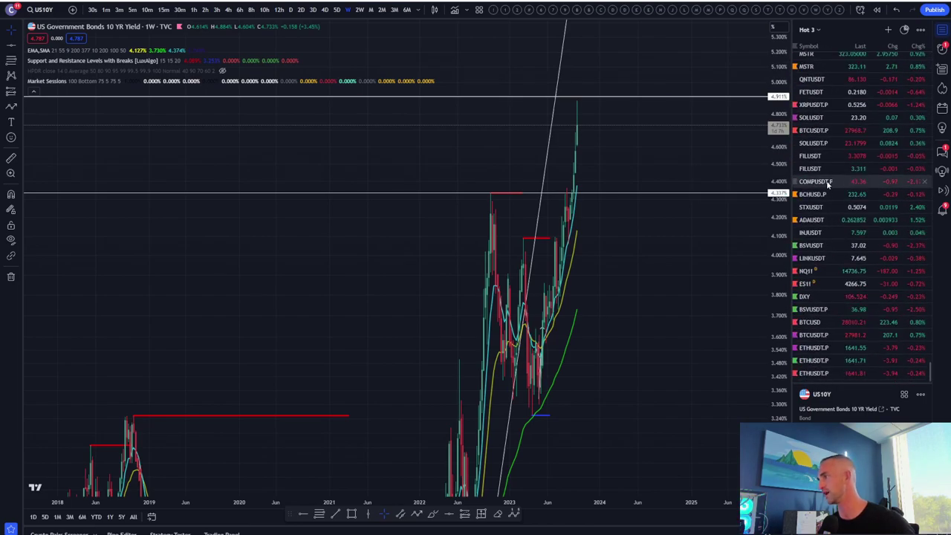
pyautogui.click(815, 300)
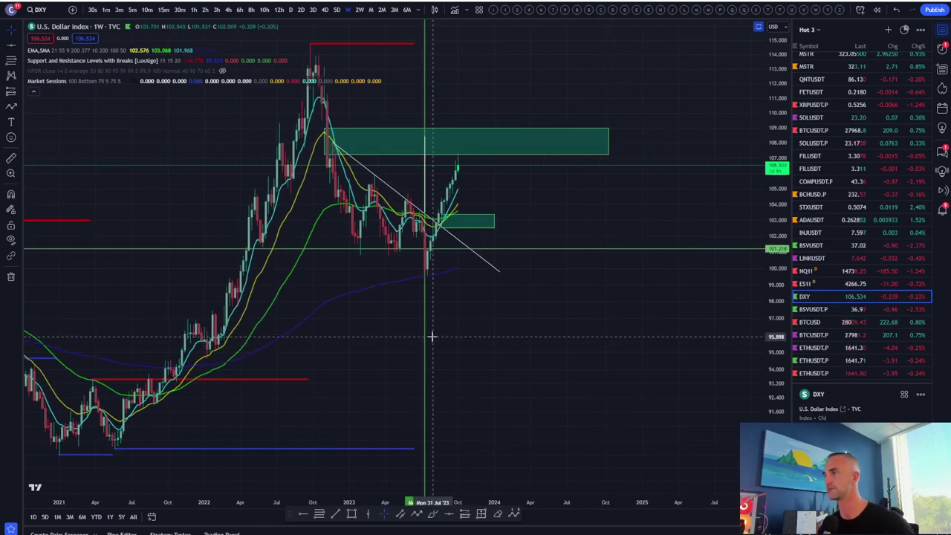
# Extend the lower DXY green zone (102.53–103.20) right to August 2024
pyautogui.hscroll(5, 432, 335)
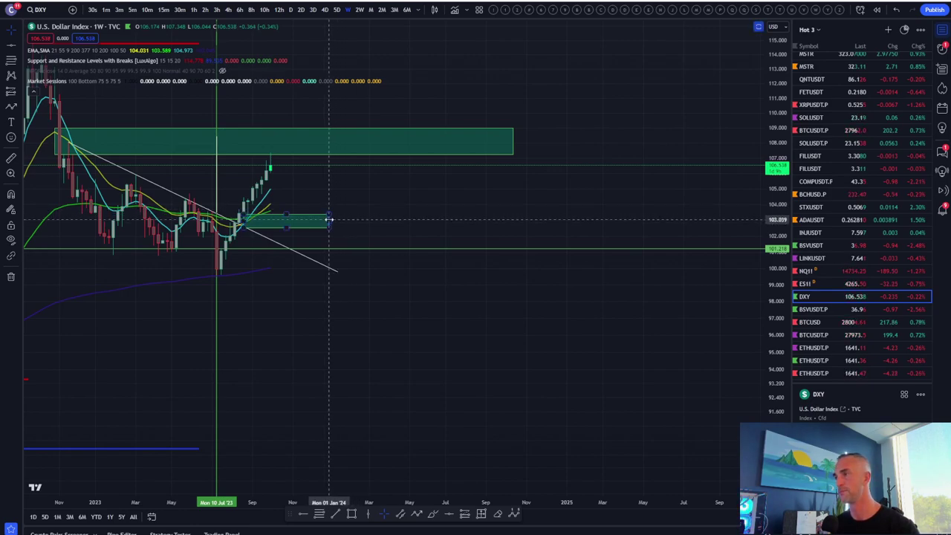
pyautogui.moveTo(329, 220); pyautogui.dragTo(476, 220)
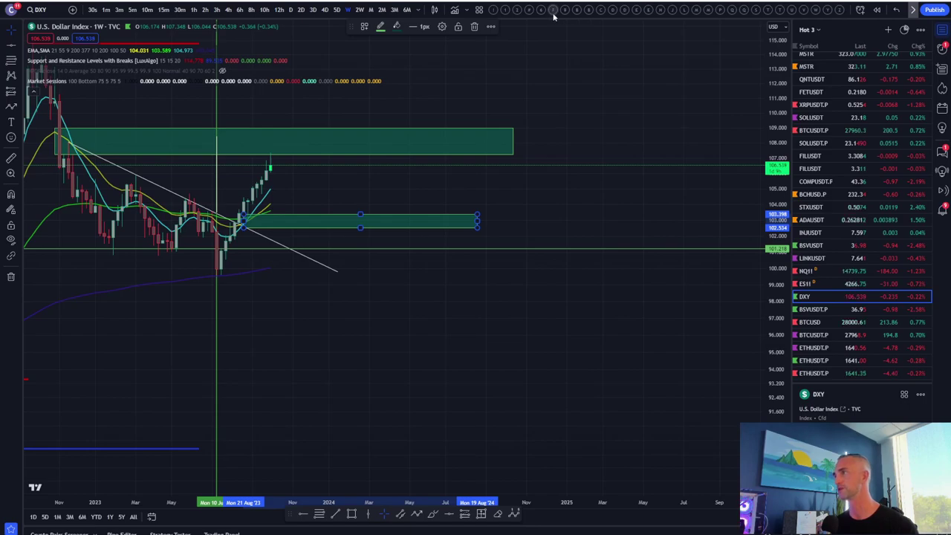
# Cycle through saved layouts, ending on 'Bitget #7 15 minute short' with Krown Quant #7 results
pyautogui.click(566, 11)
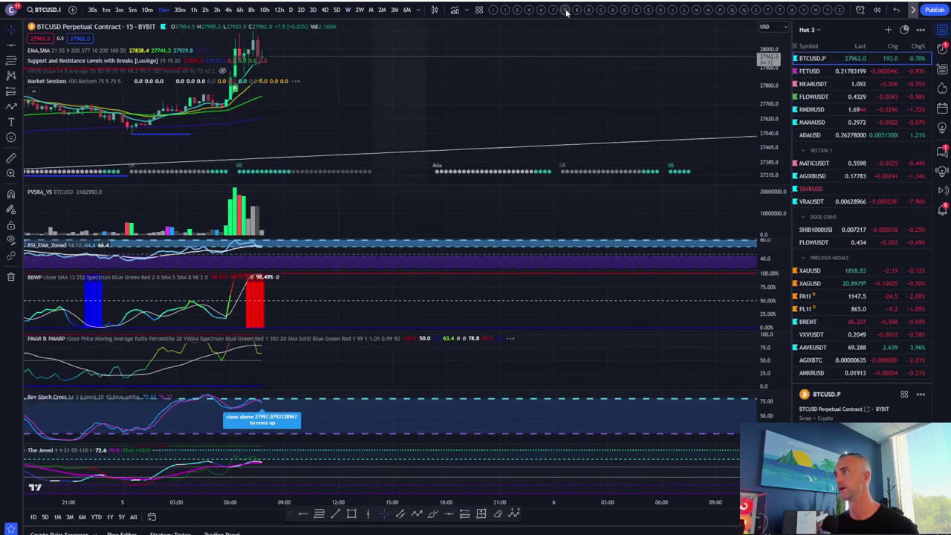
pyautogui.click(553, 11)
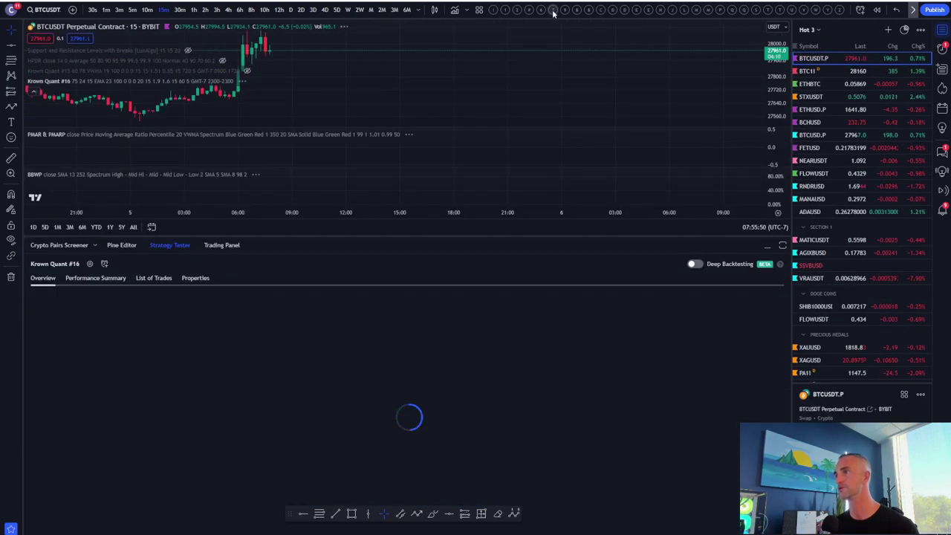
pyautogui.click(170, 246)
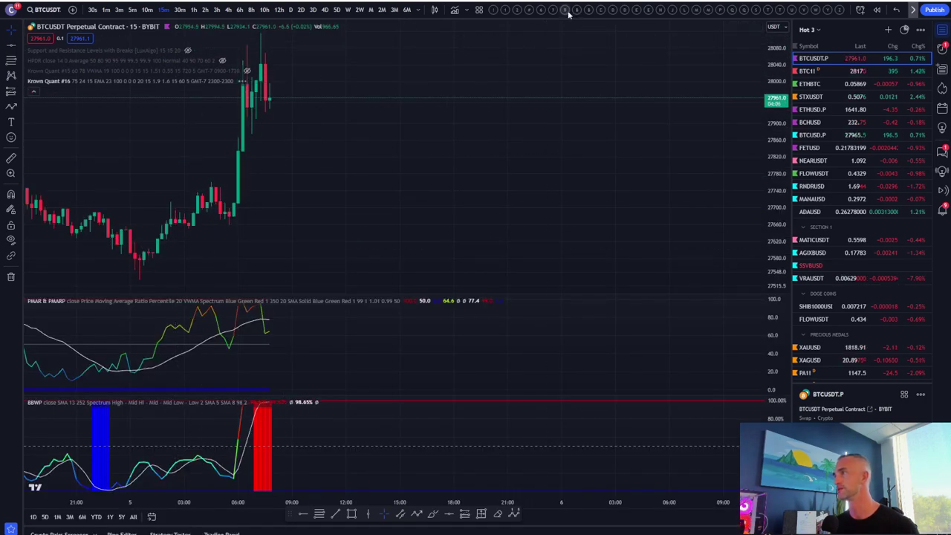
pyautogui.click(540, 14)
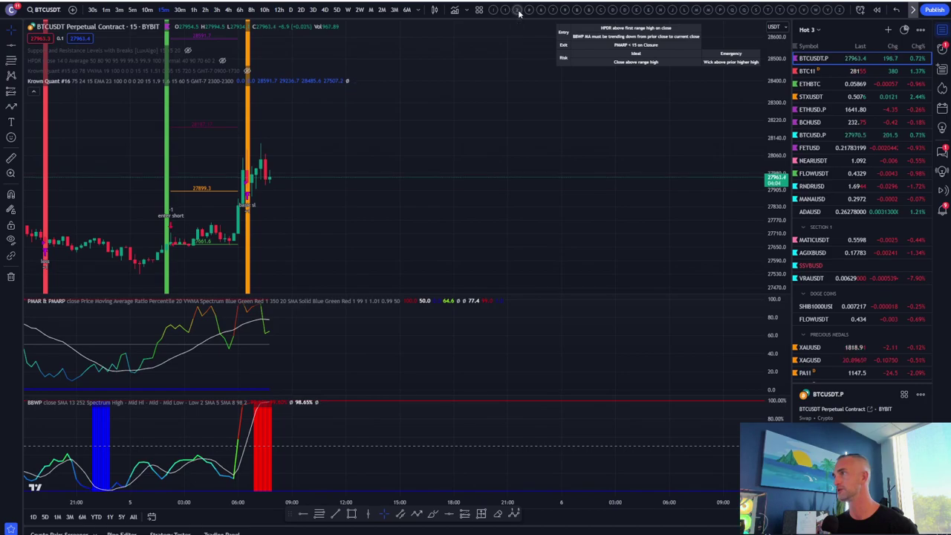
pyautogui.click(518, 13)
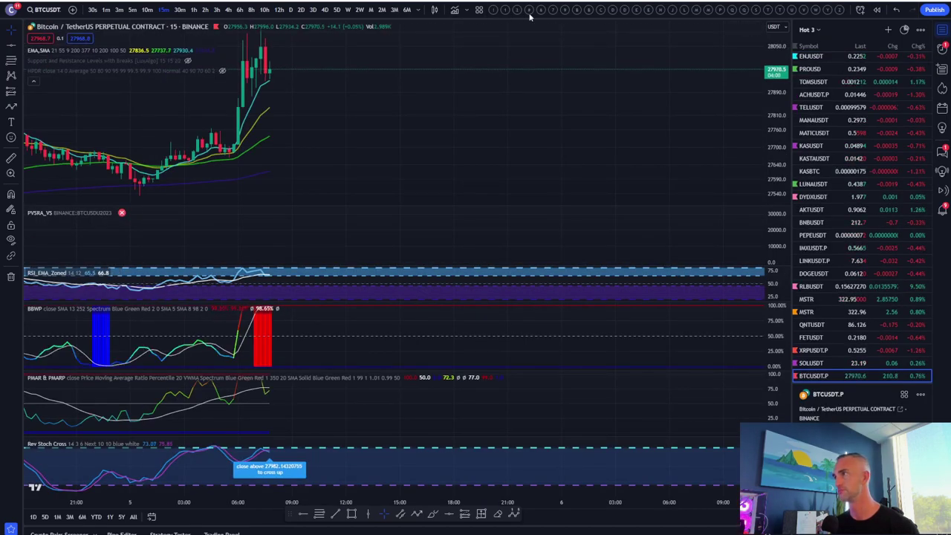
pyautogui.click(661, 15)
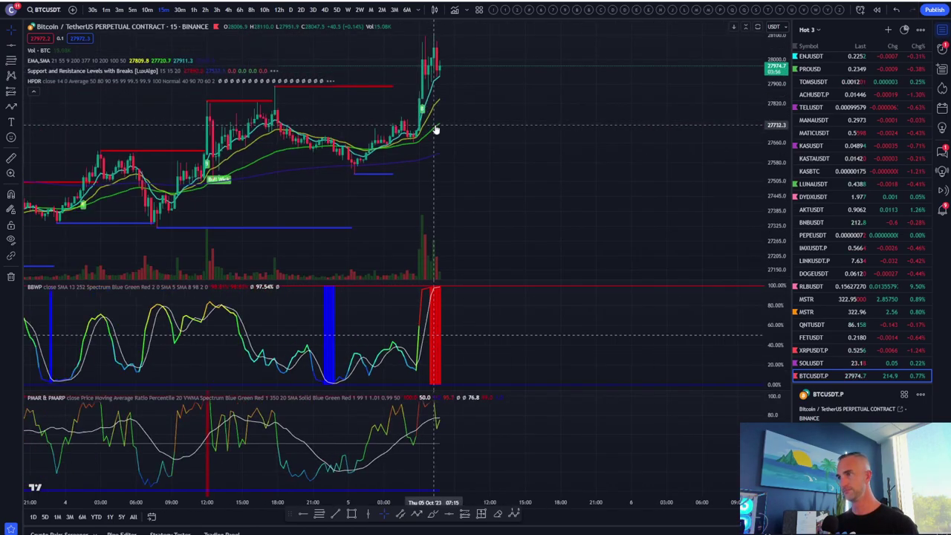
pyautogui.click(589, 15)
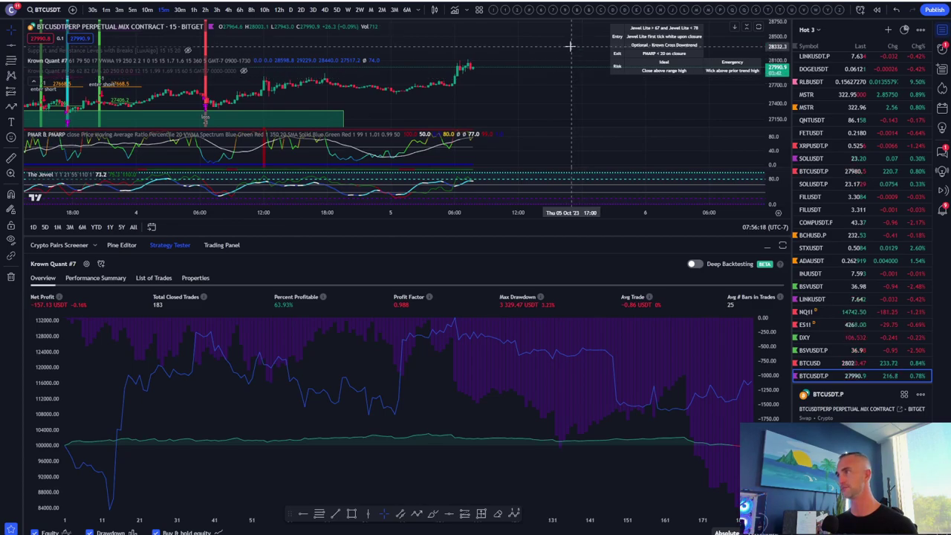
# Show the U.S. Dollar Index on the PMAR and Jewel layout, then open a new browser tab
pyautogui.click(591, 11)
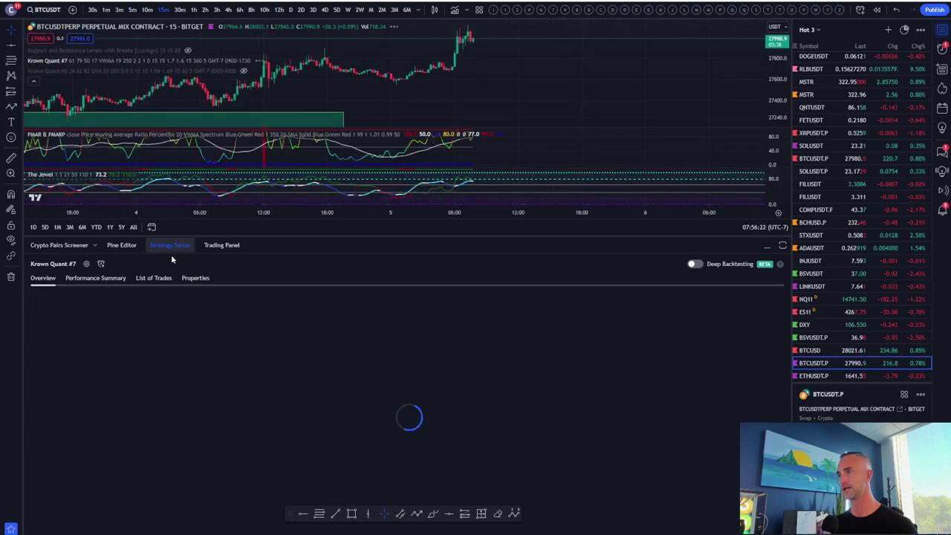
pyautogui.click(806, 325)
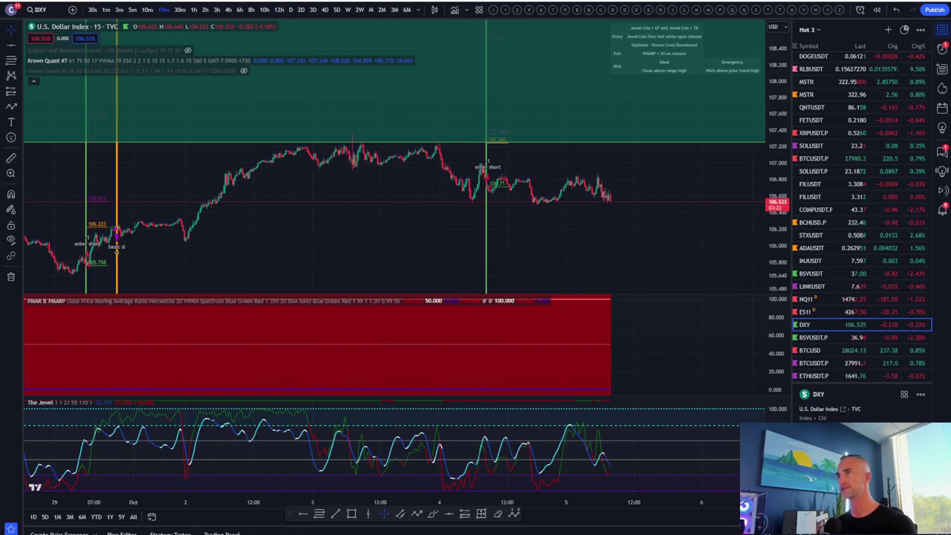
pyautogui.hotkey('ctrl', 't')
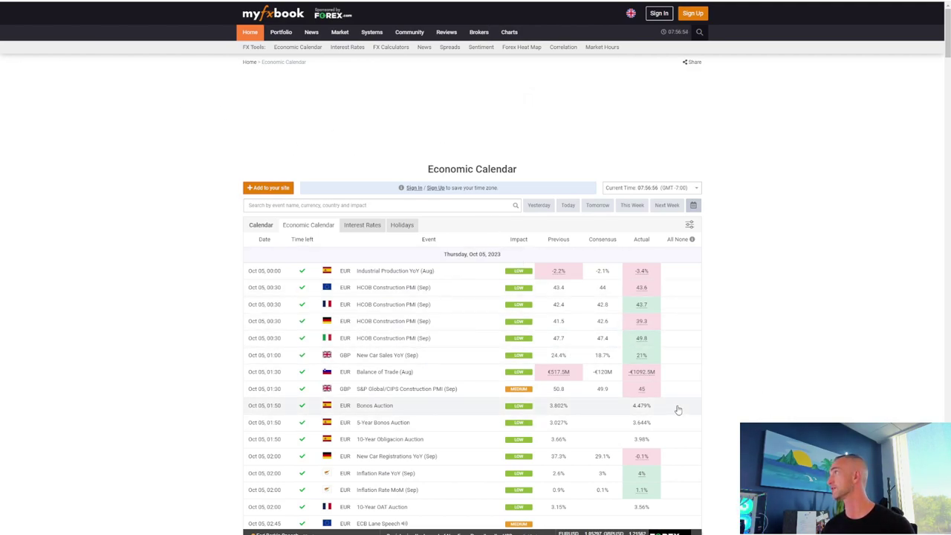
# Scroll through Myfxbook's October 5 calendar comparing actual, consensus and previous figures
pyautogui.scroll(-4, 436, 416)
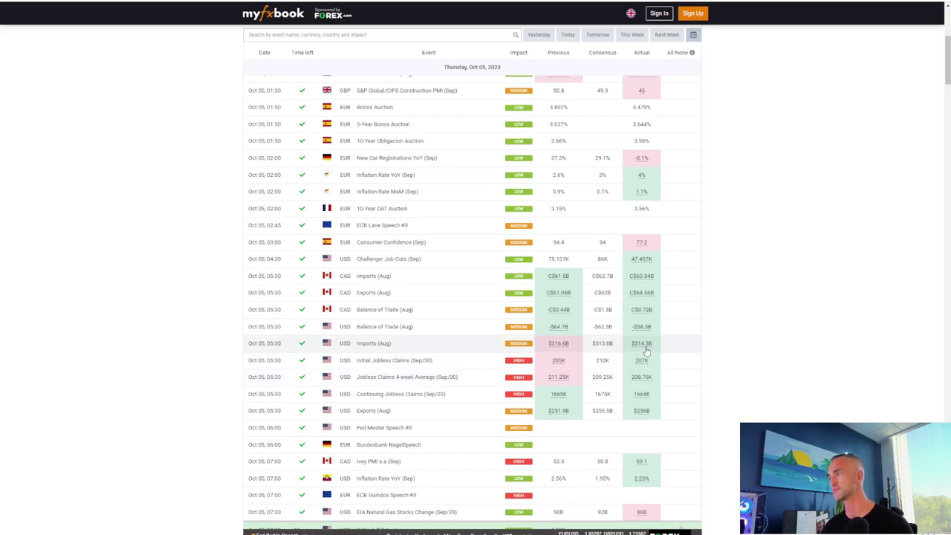
pyautogui.scroll(4, 647, 349)
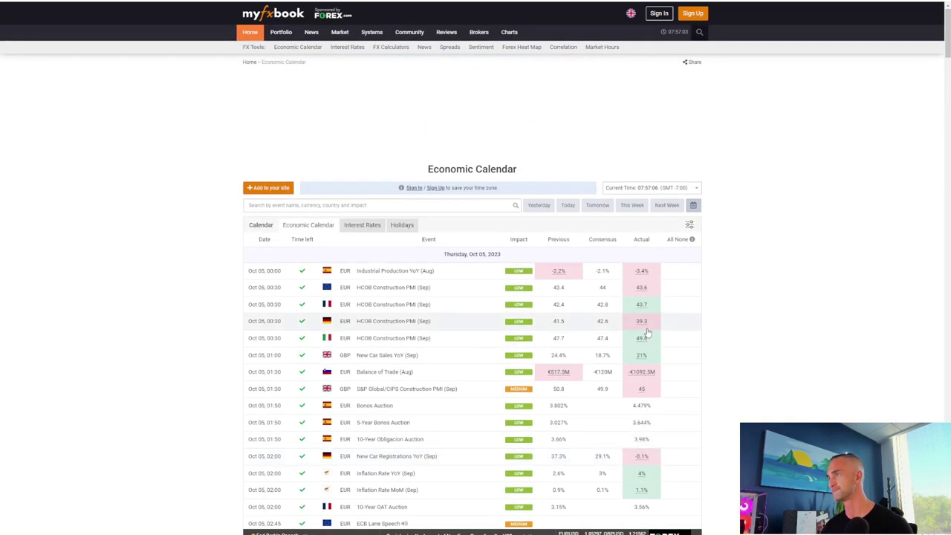
pyautogui.scroll(-5, 647, 333)
pyautogui.scroll(-1, 647, 333)
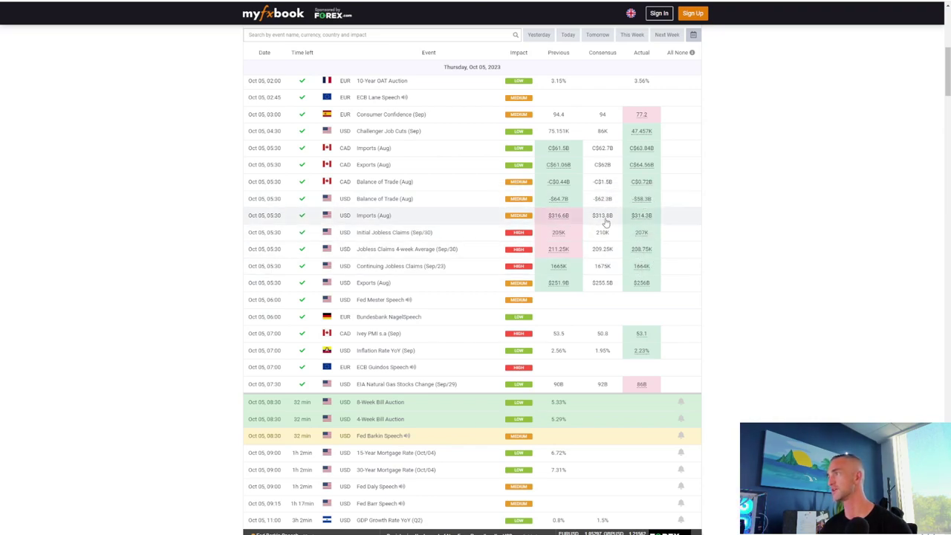
pyautogui.moveTo(637, 221)
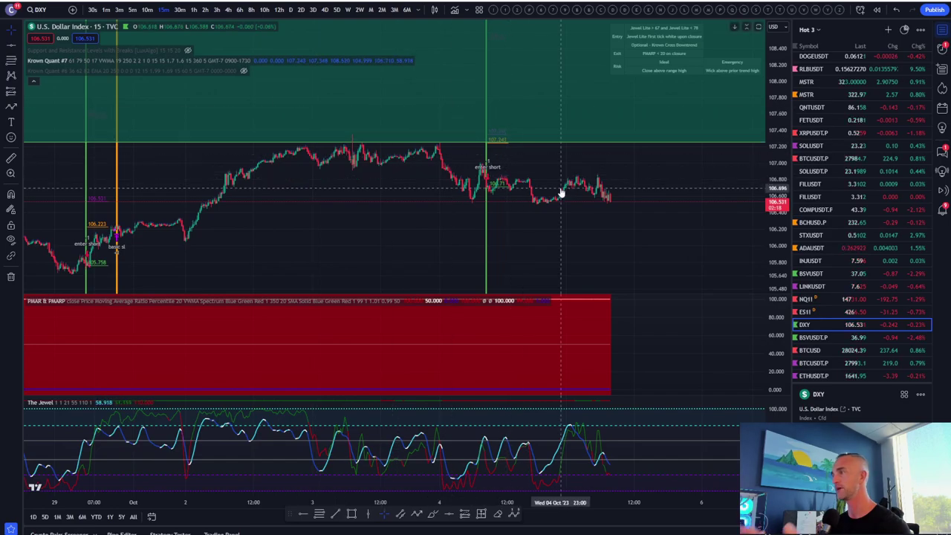
# Load the BTCUSD.P indicator layout and show the U.S. Dollar Index on it
pyautogui.scroll(-4, 557, 219)
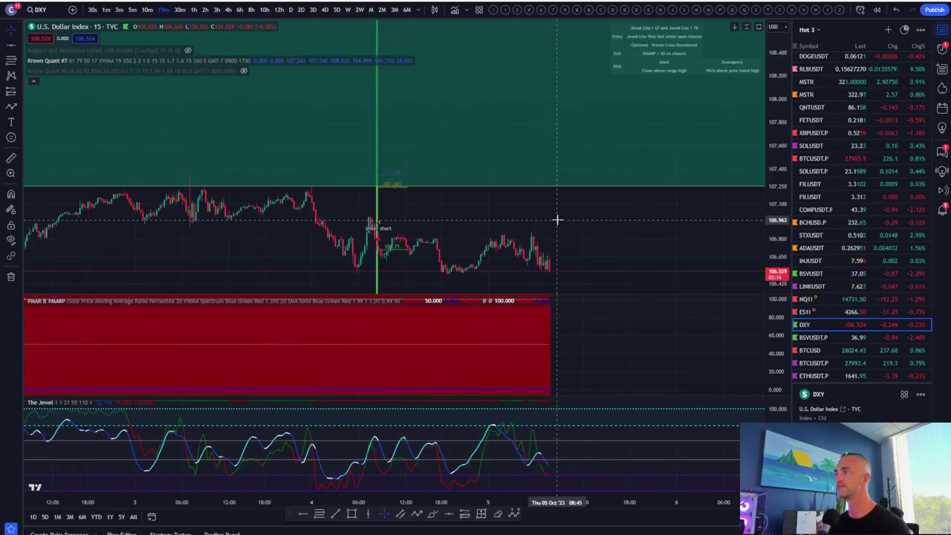
pyautogui.scroll(5, 557, 220)
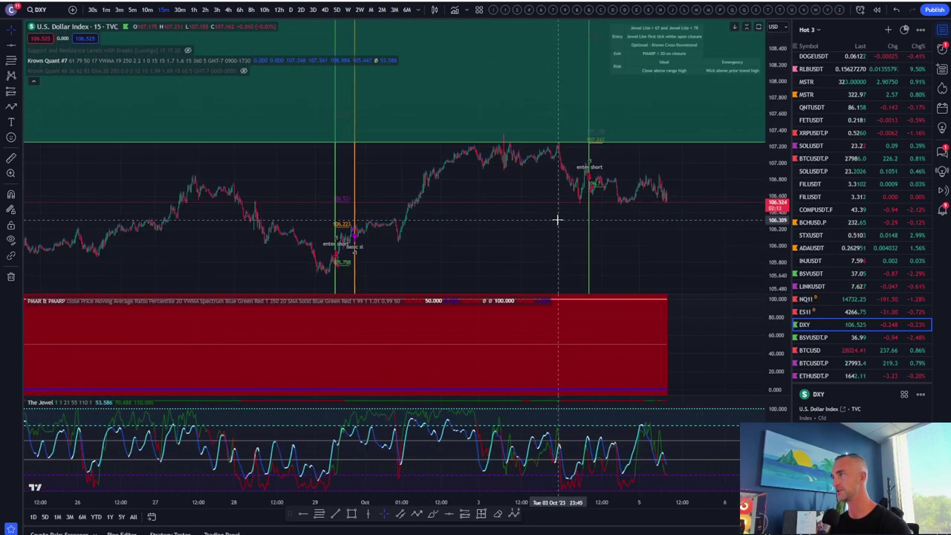
pyautogui.click(573, 9)
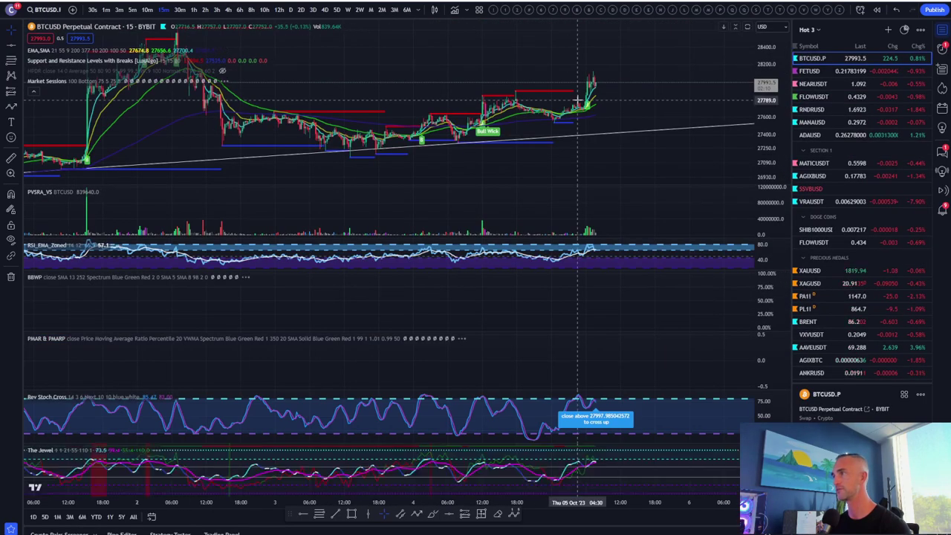
pyautogui.scroll(-10, 809, 318)
pyautogui.scroll(-10, 809, 318)
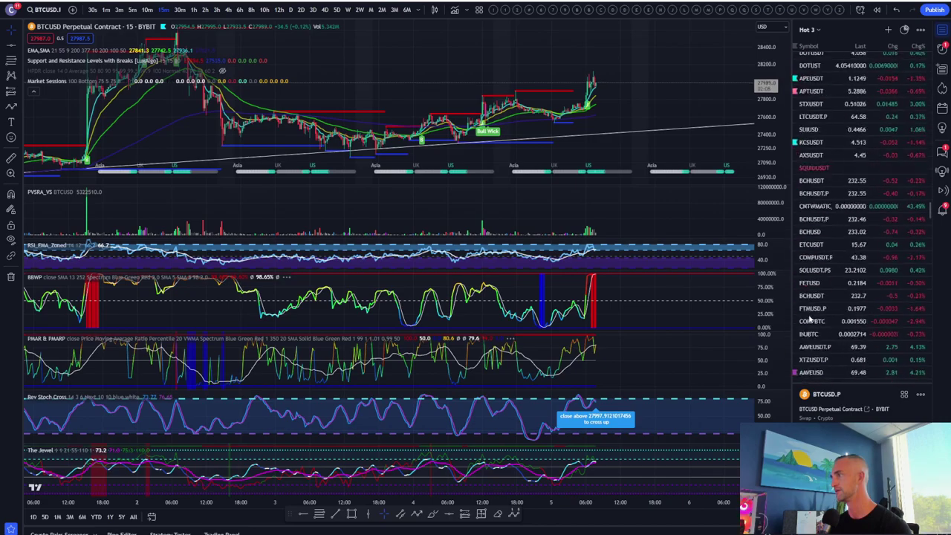
pyautogui.click(818, 297)
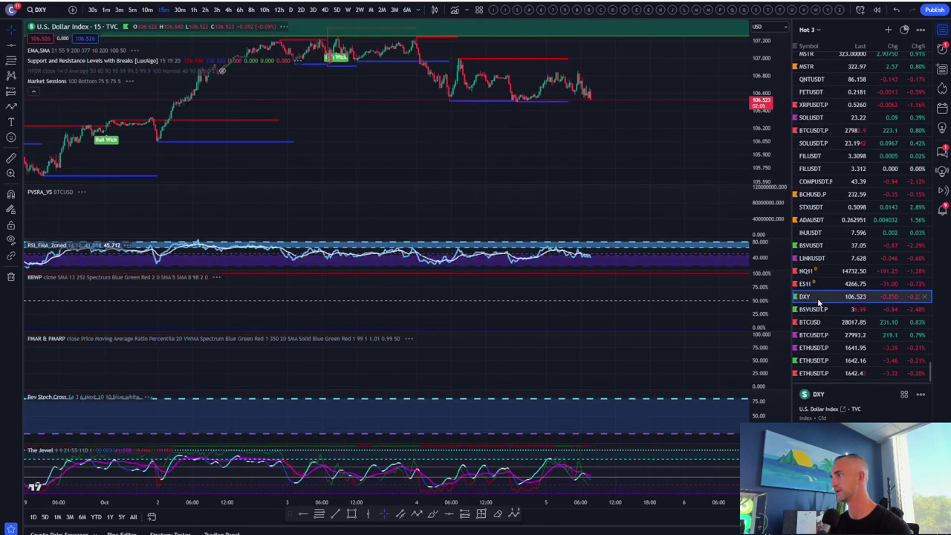
# Maximize the DXY price pane, hiding the indicators, and switch to 1-hour candles
pyautogui.scroll(-3, 551, 128)
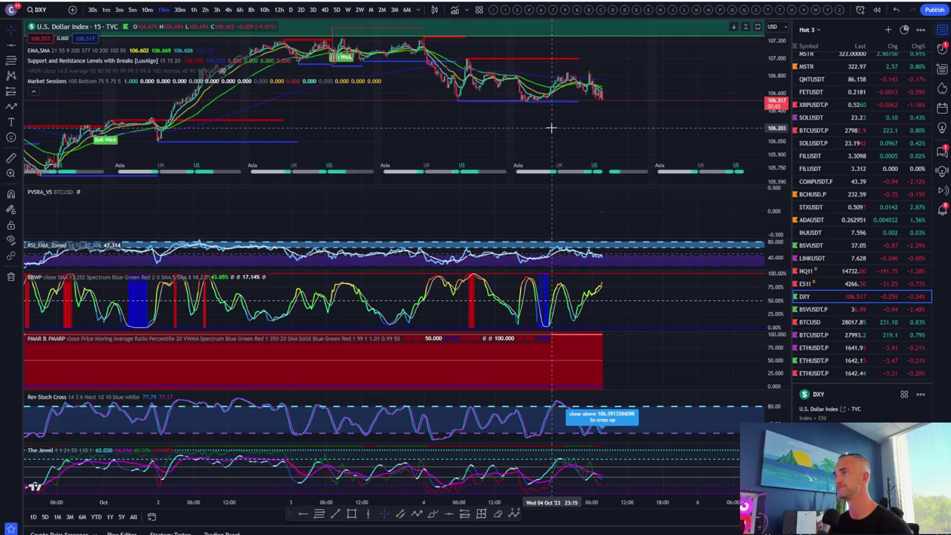
pyautogui.scroll(-4, 553, 130)
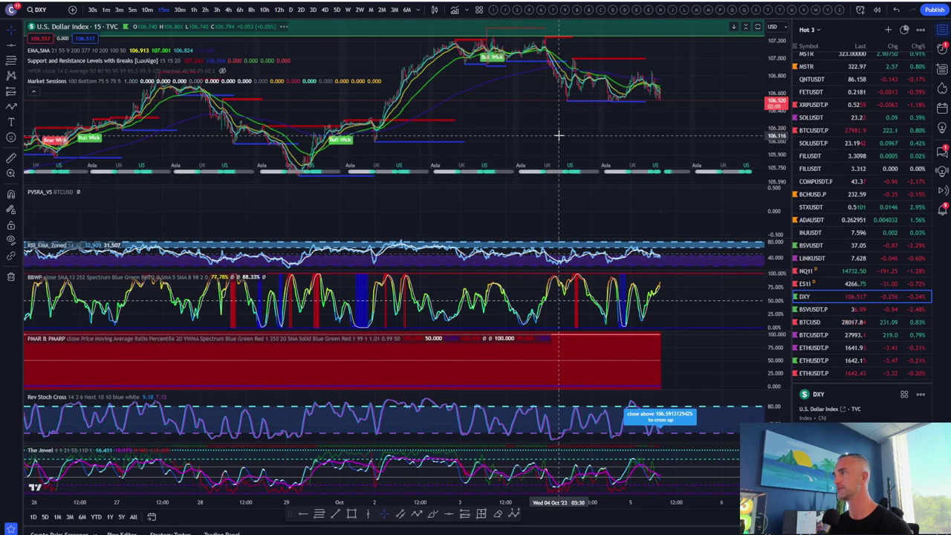
pyautogui.scroll(4, 558, 135)
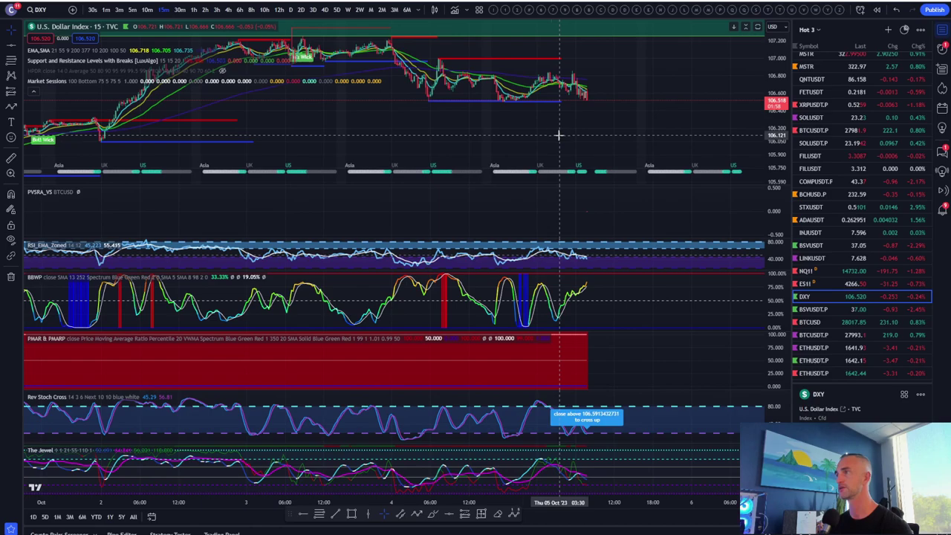
pyautogui.doubleClick(361, 161)
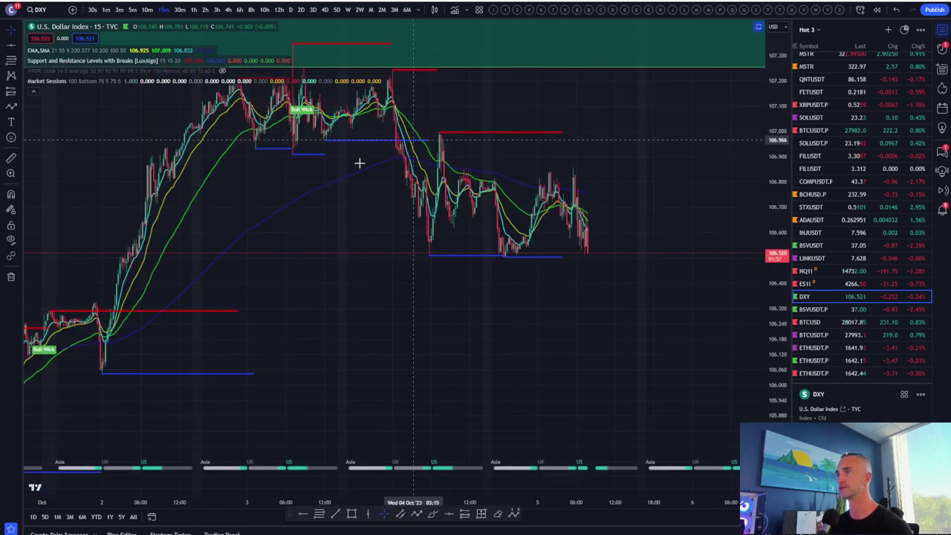
pyautogui.click(193, 10)
pyautogui.hscroll(5, 373, 208)
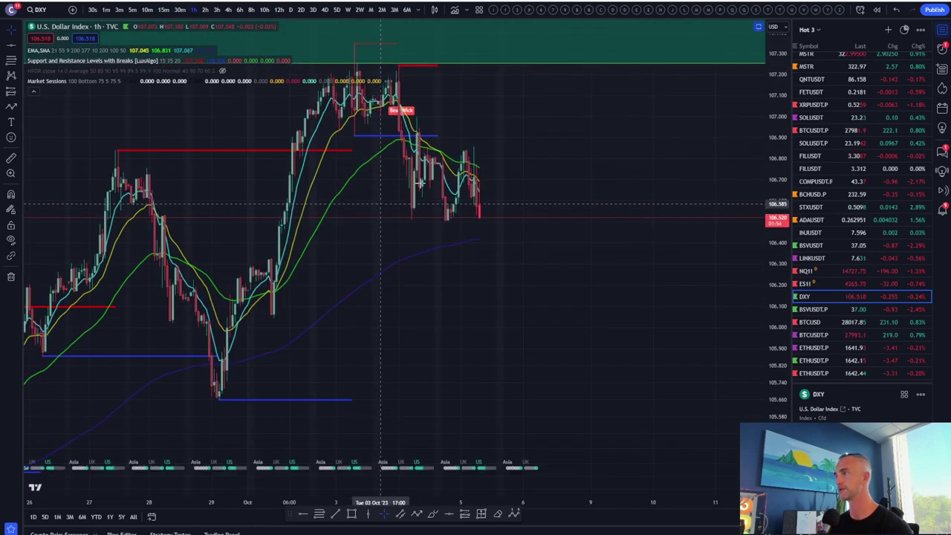
pyautogui.scroll(-5, 431, 268)
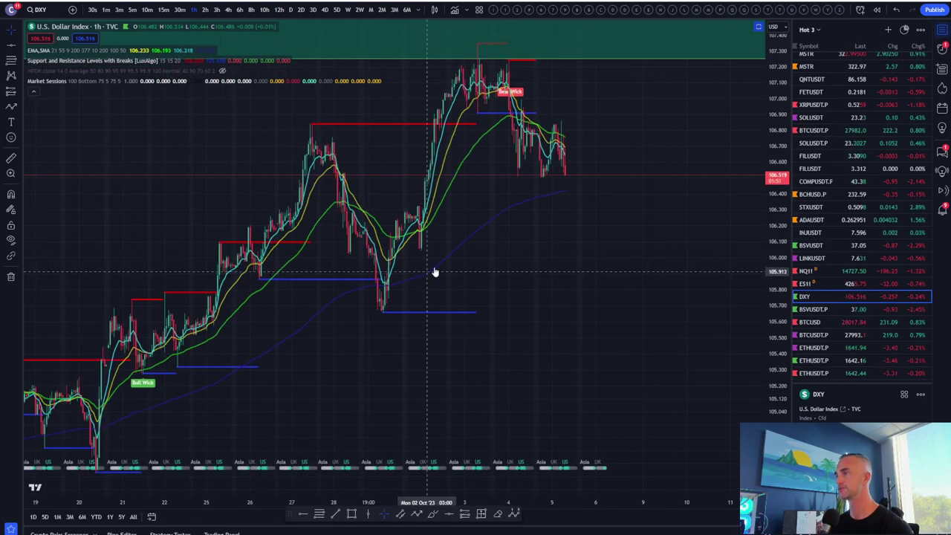
pyautogui.scroll(5, 571, 192)
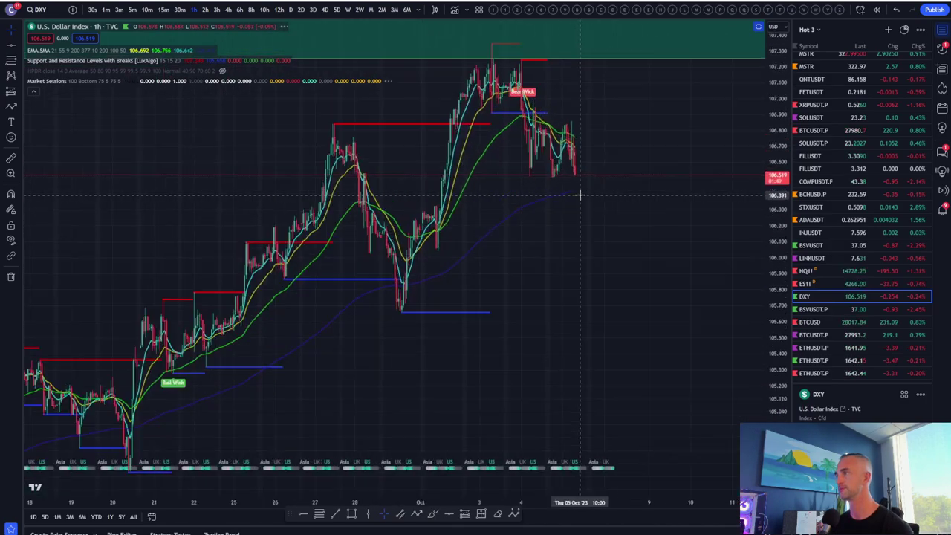
# Switch DXY to daily candles and zoom across its history, trendline and supply-demand zones
pyautogui.click(289, 10)
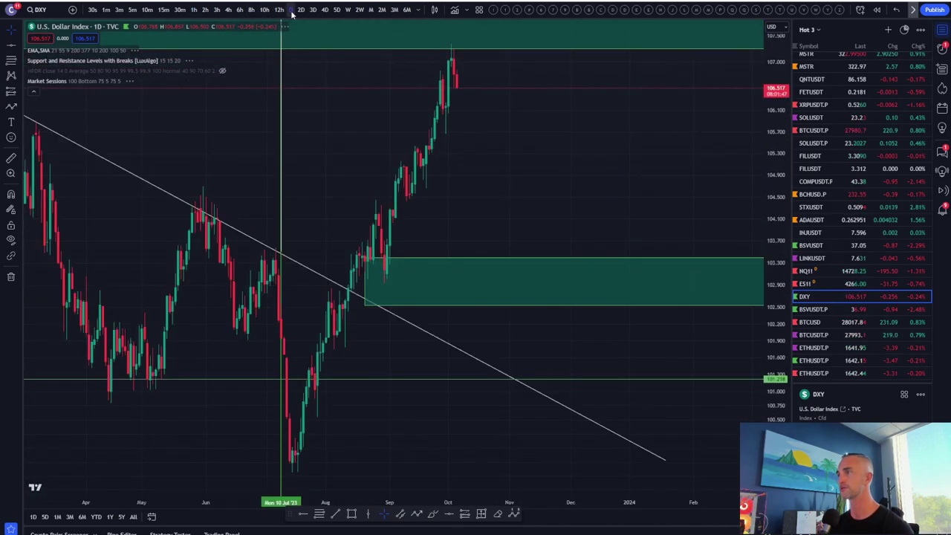
pyautogui.scroll(-5, 711, 244)
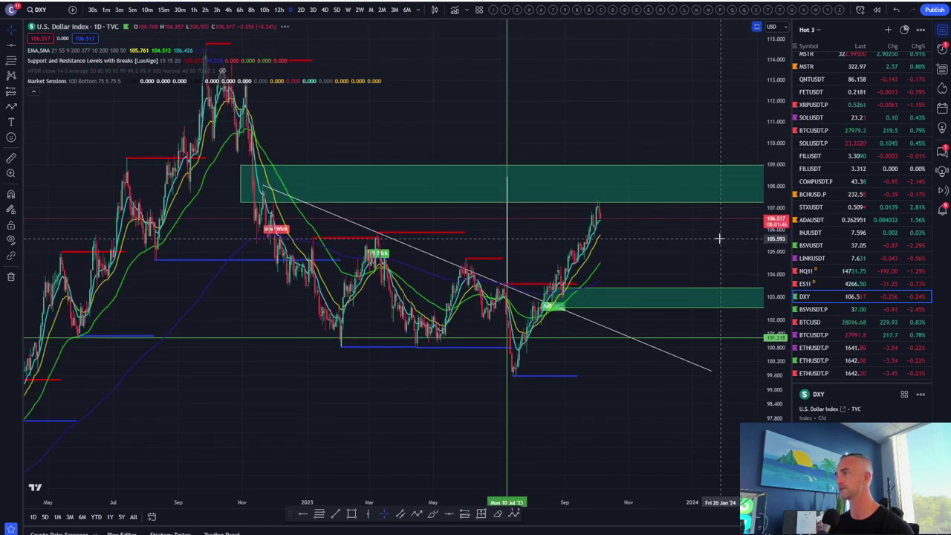
pyautogui.scroll(3, 660, 282)
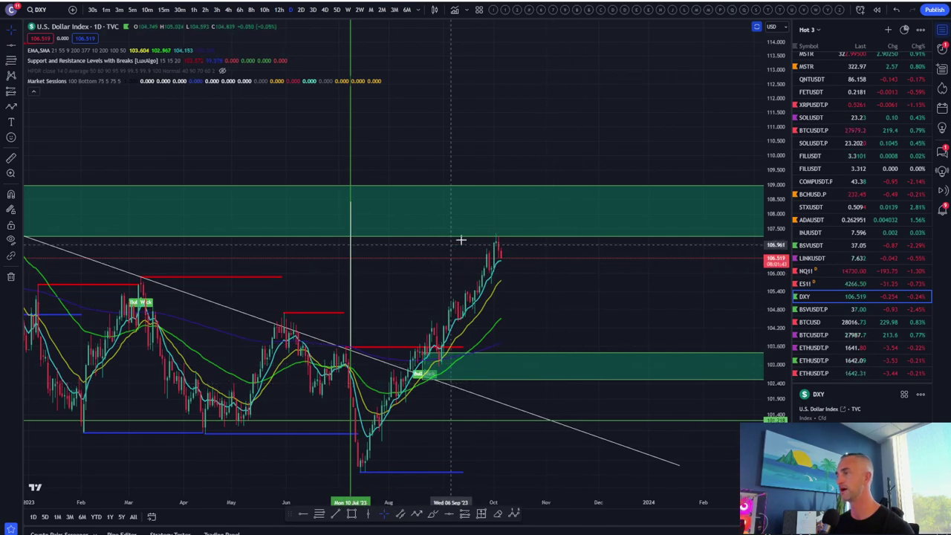
pyautogui.scroll(3, 369, 276)
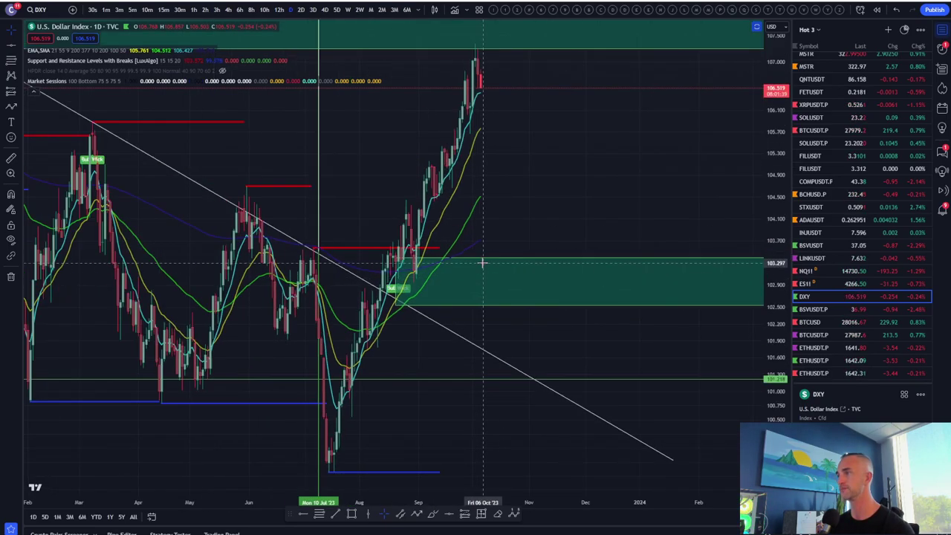
pyautogui.scroll(-4, 473, 221)
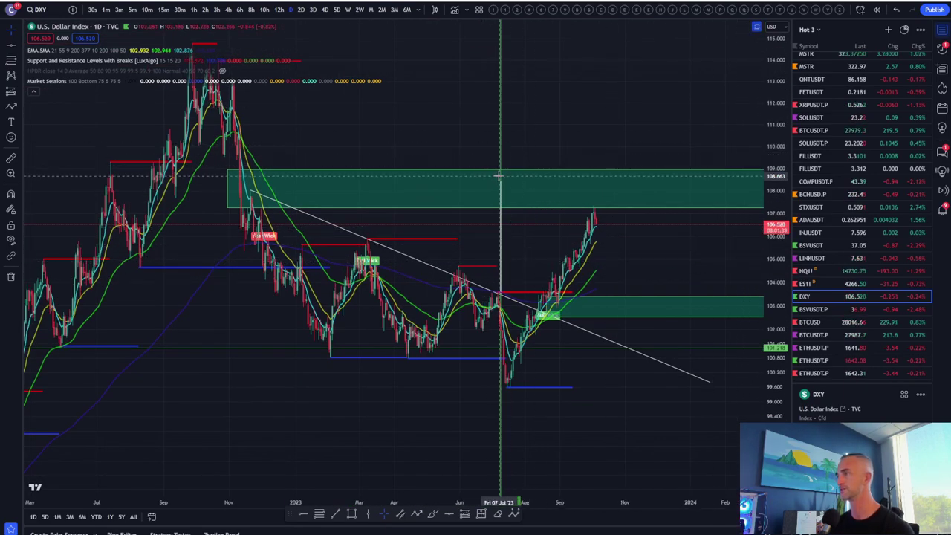
pyautogui.scroll(3, 550, 195)
pyautogui.scroll(-3, 547, 193)
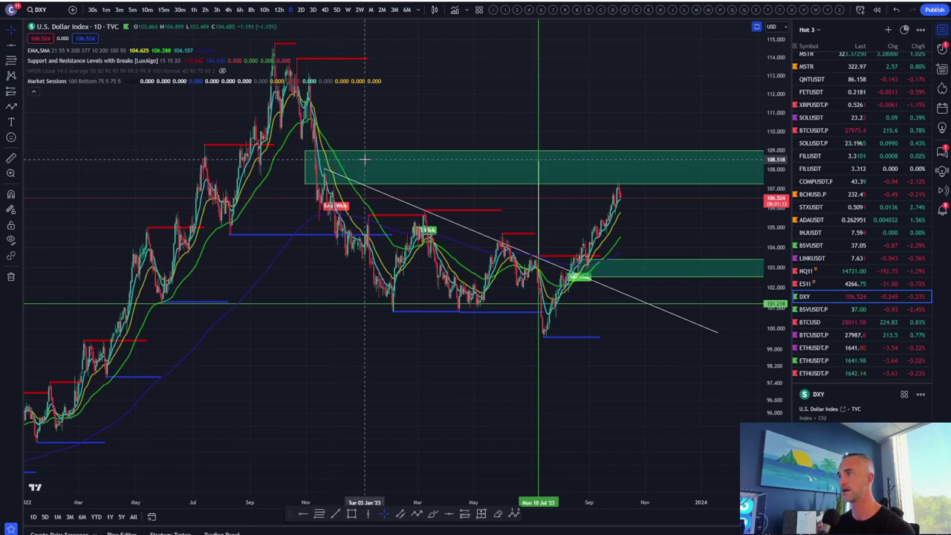
pyautogui.scroll(1, 383, 221)
pyautogui.scroll(3, 431, 234)
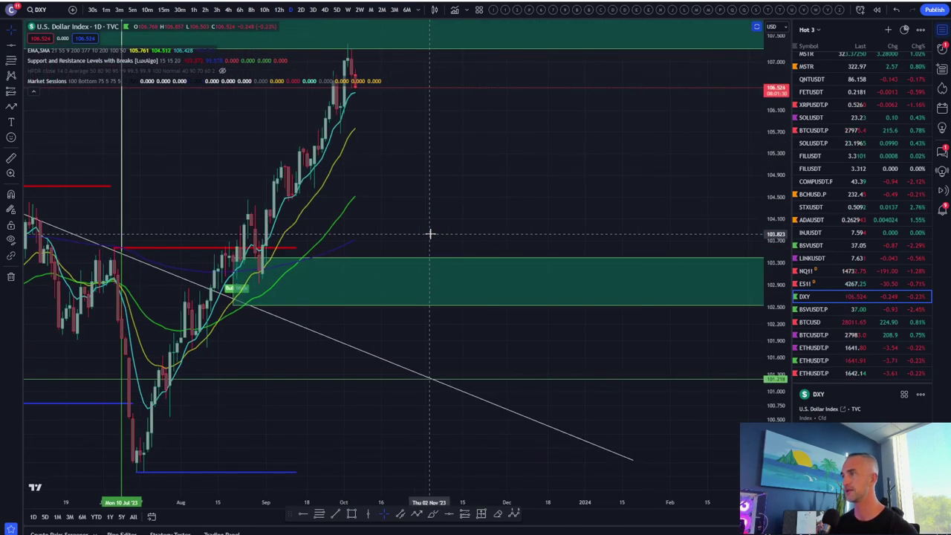
pyautogui.scroll(2, 631, 177)
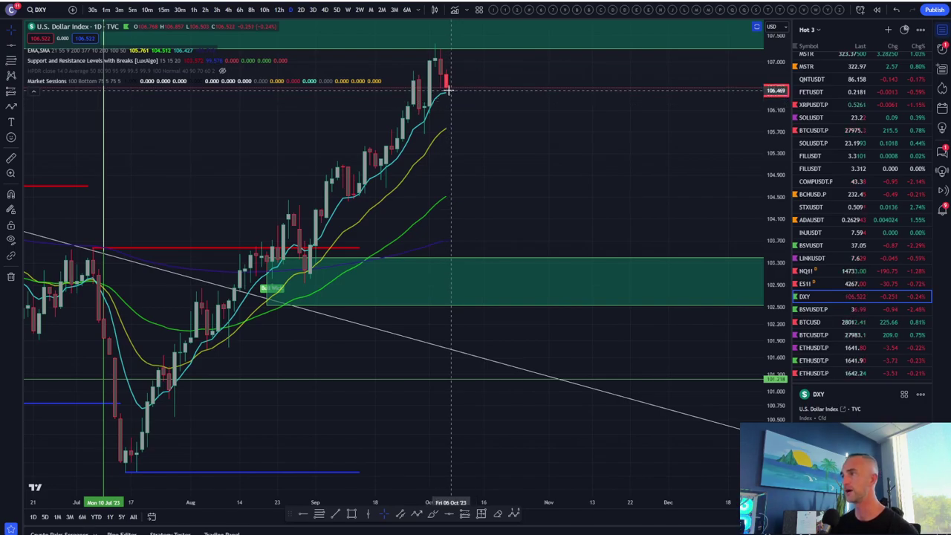
# Bring back the DXY indicator panes and briefly maximize the RSI pane to inspect it
pyautogui.doubleClick(533, 124)
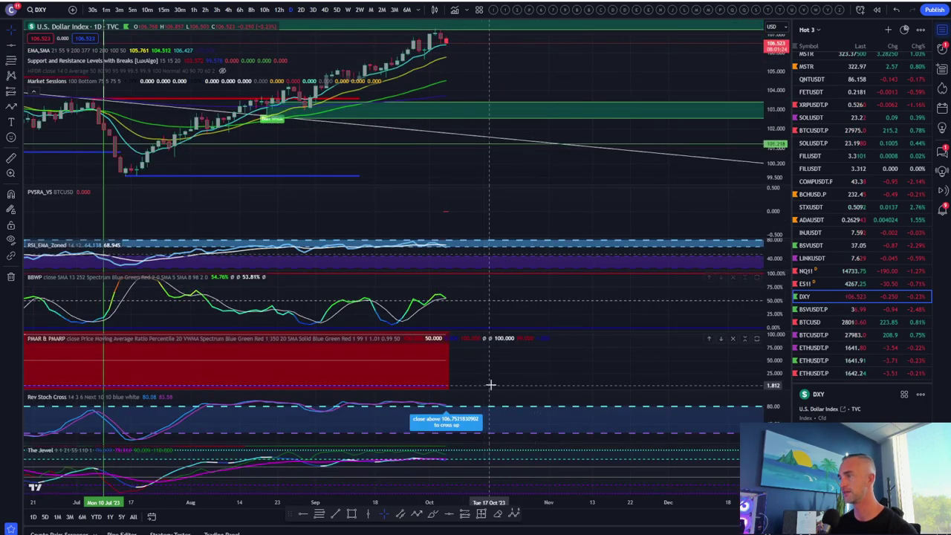
pyautogui.scroll(-3, 488, 378)
pyautogui.doubleClick(582, 261)
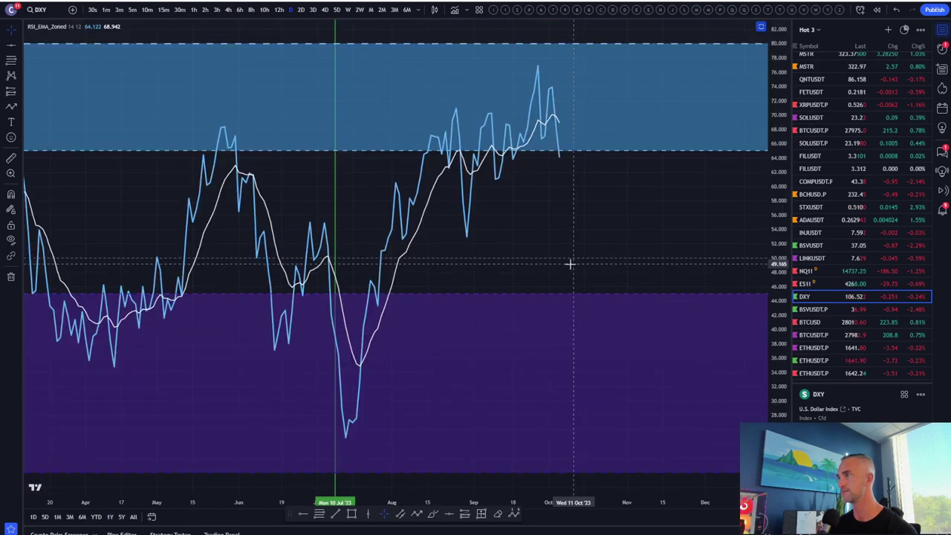
pyautogui.scroll(3, 357, 215)
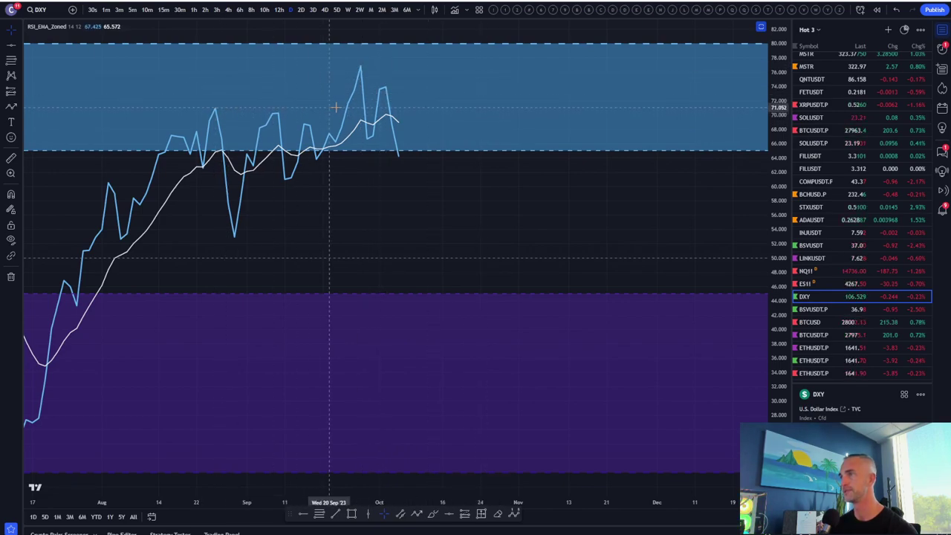
pyautogui.doubleClick(439, 100)
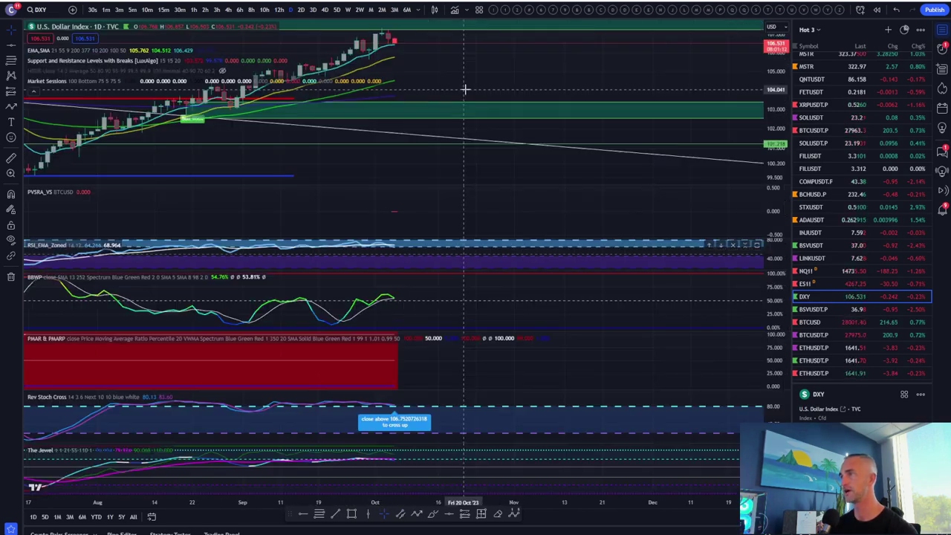
# Maximize the DXY price pane, zoom it, then restore the indicator panes
pyautogui.doubleClick(435, 55)
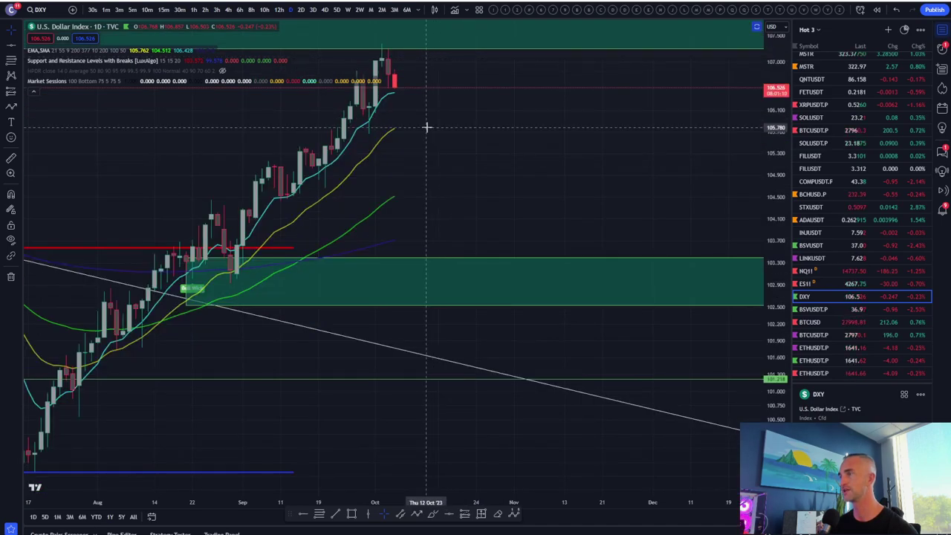
pyautogui.scroll(-2, 428, 127)
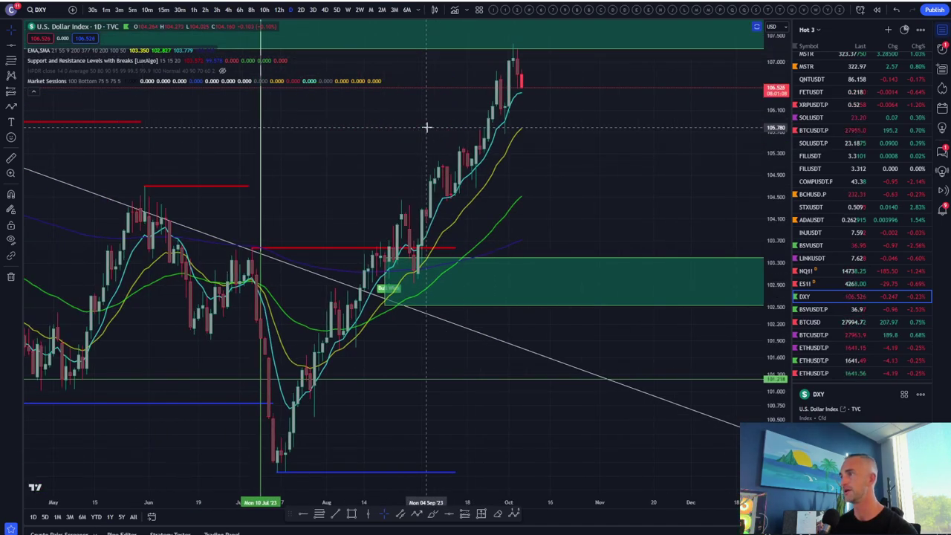
pyautogui.scroll(4, 427, 127)
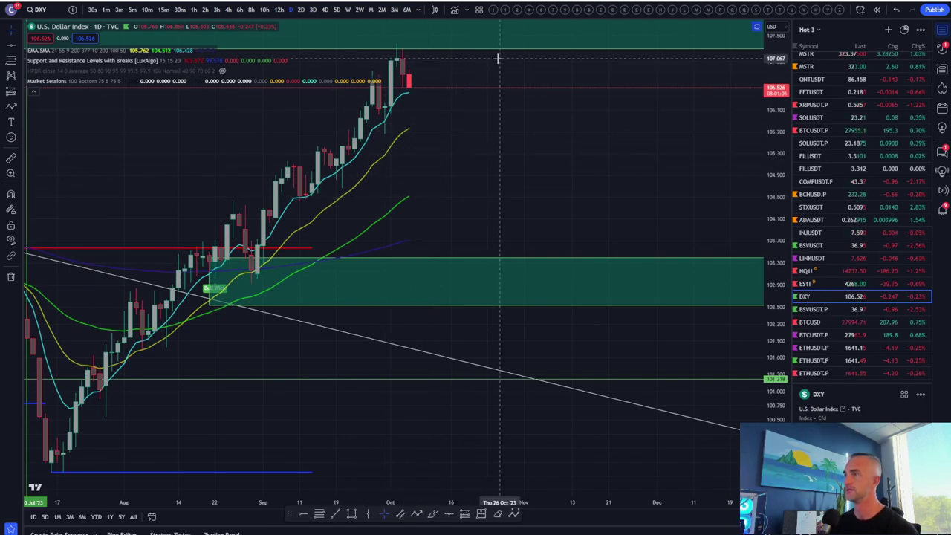
pyautogui.doubleClick(498, 120)
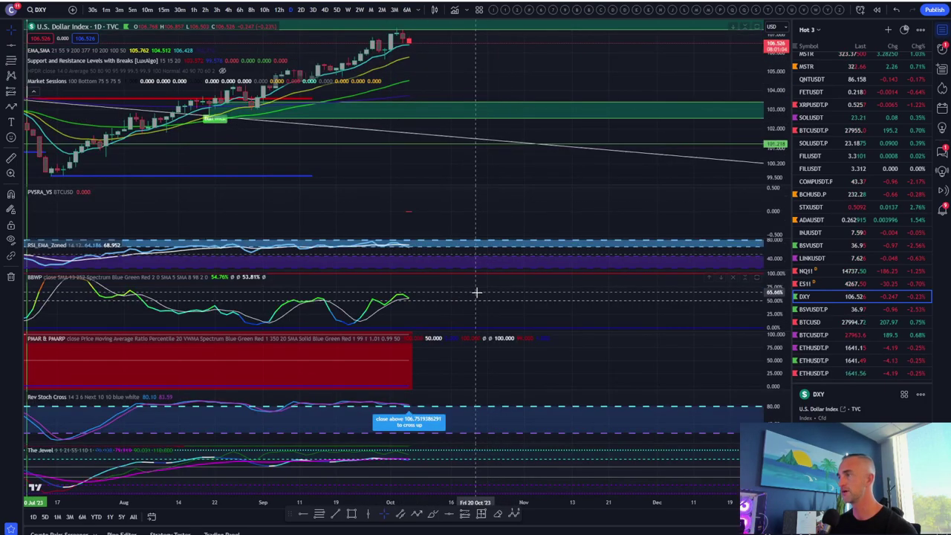
# Maximize the Rev Stoch Cross pane, browse its history, and switch DXY to 2-day candles
pyautogui.doubleClick(478, 418)
pyautogui.moveTo(477, 419); pyautogui.dragTo(376, 275)
pyautogui.scroll(3, 376, 275)
pyautogui.scroll(-2, 531, 274)
pyautogui.hscroll(1, 539, 274)
pyautogui.scroll(4, 542, 274)
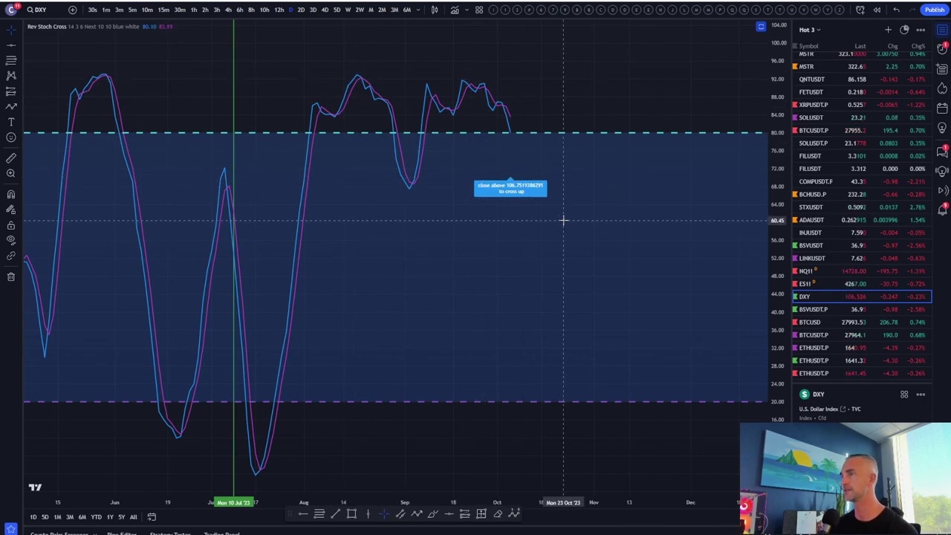
pyautogui.scroll(-2, 563, 219)
pyautogui.scroll(2, 563, 219)
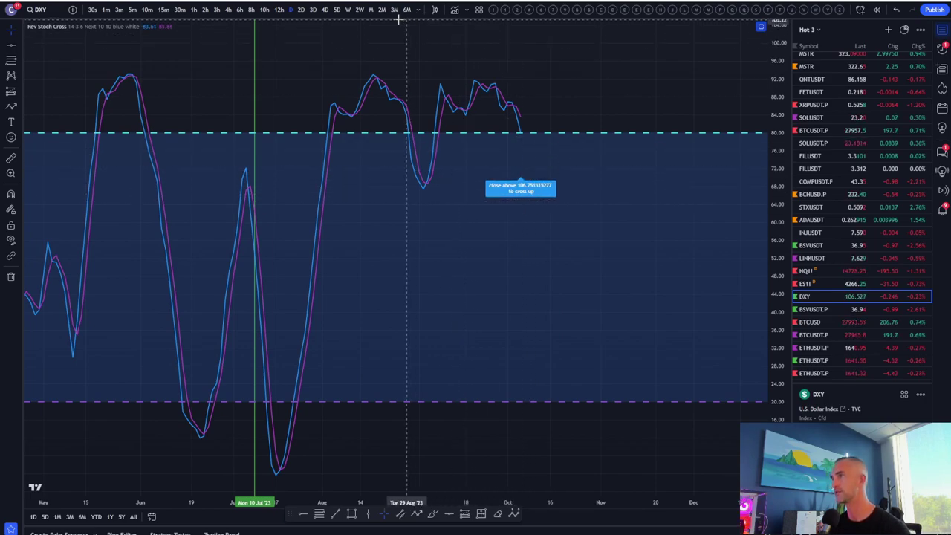
pyautogui.click(301, 10)
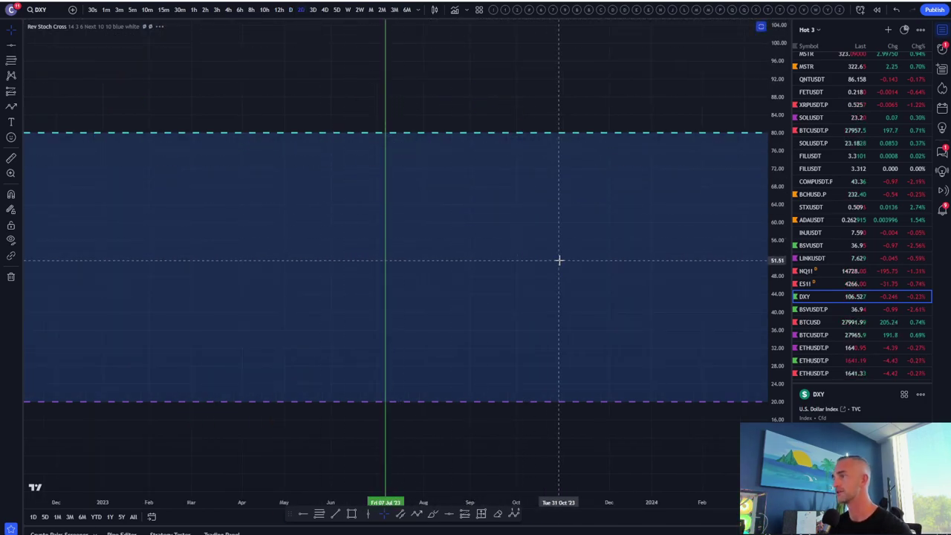
pyautogui.scroll(1, 427, 268)
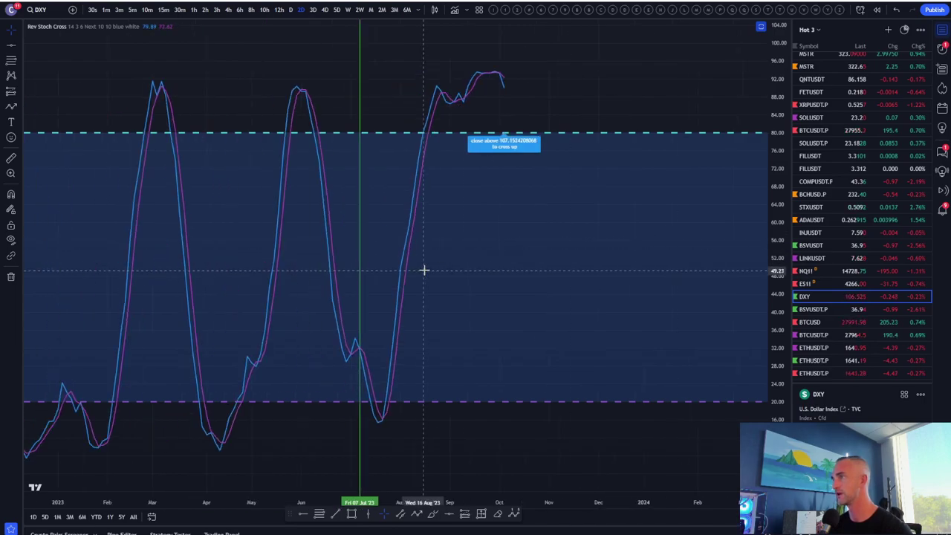
# Restore the DXY indicator panes and move the chart to 4-day, then 5-day candles
pyautogui.doubleClick(518, 231)
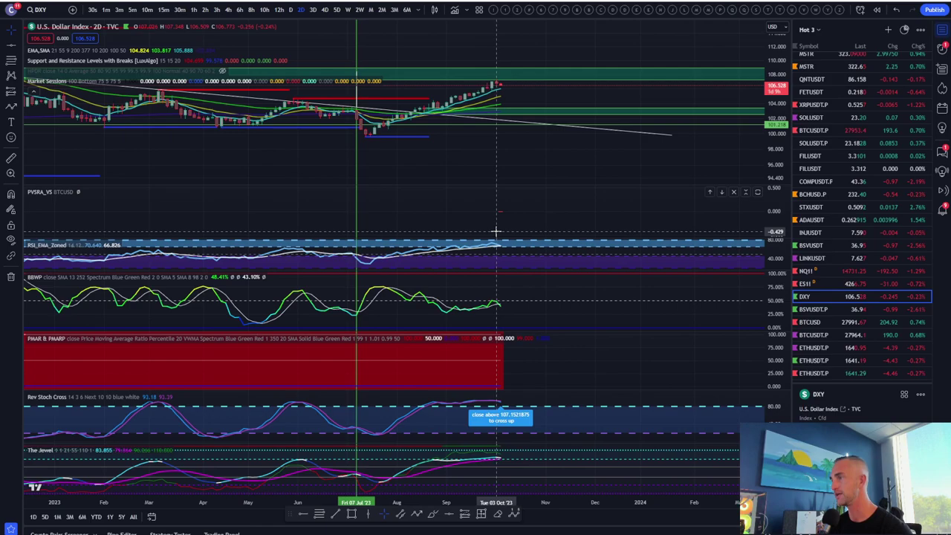
pyautogui.scroll(-3, 500, 227)
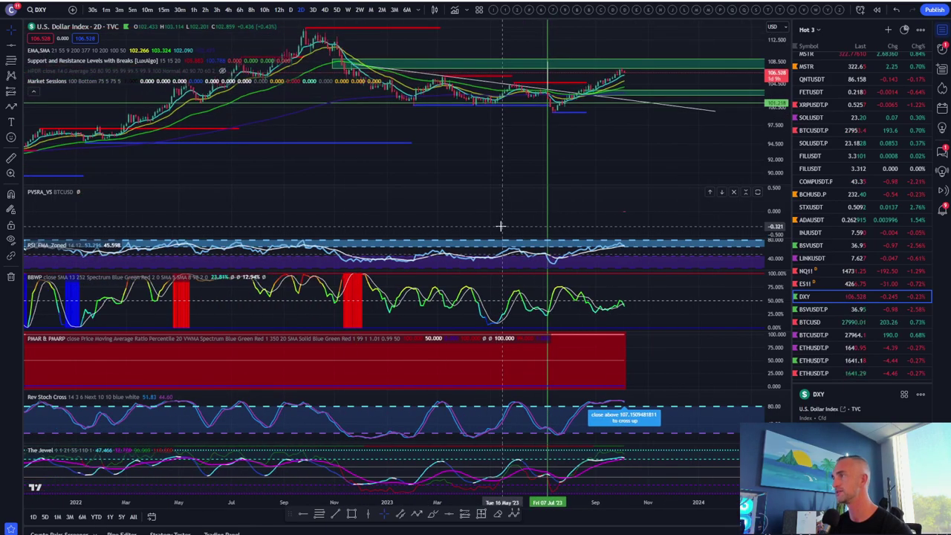
pyautogui.click(325, 10)
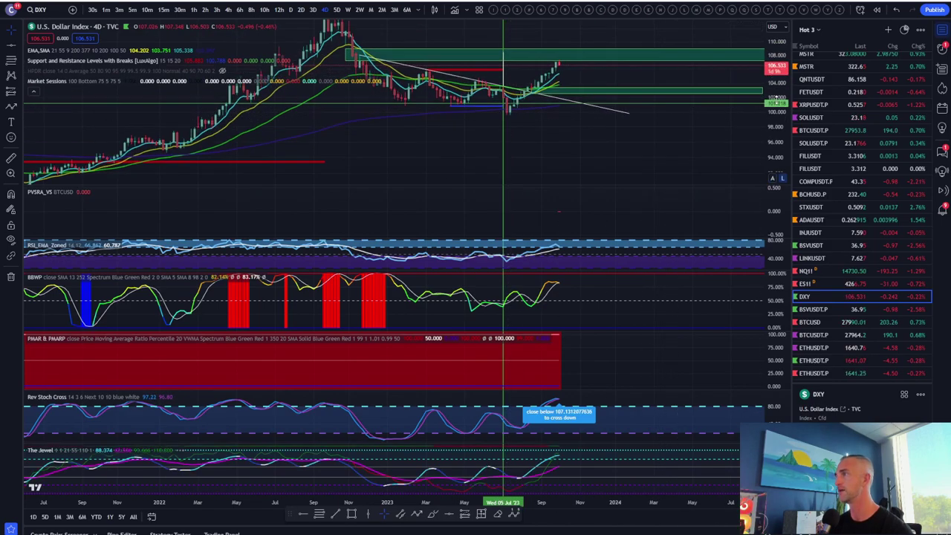
pyautogui.click(337, 10)
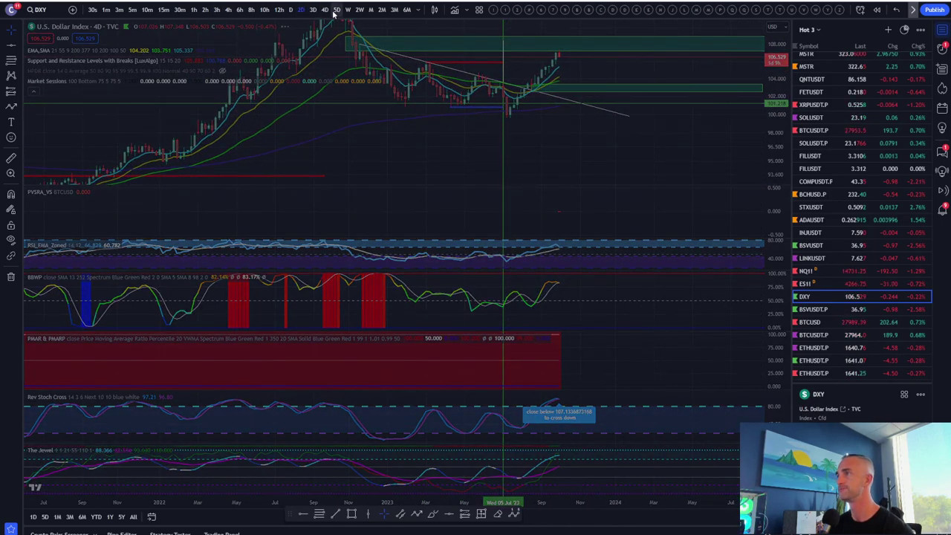
# Maximize the DXY 5-day price pane over the indicators and zoom it
pyautogui.scroll(3, 587, 54)
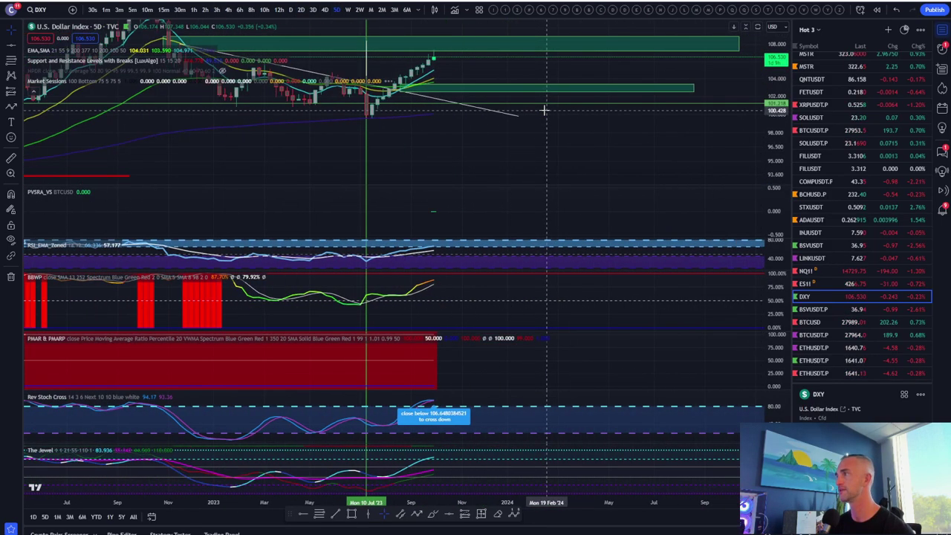
pyautogui.doubleClick(521, 65)
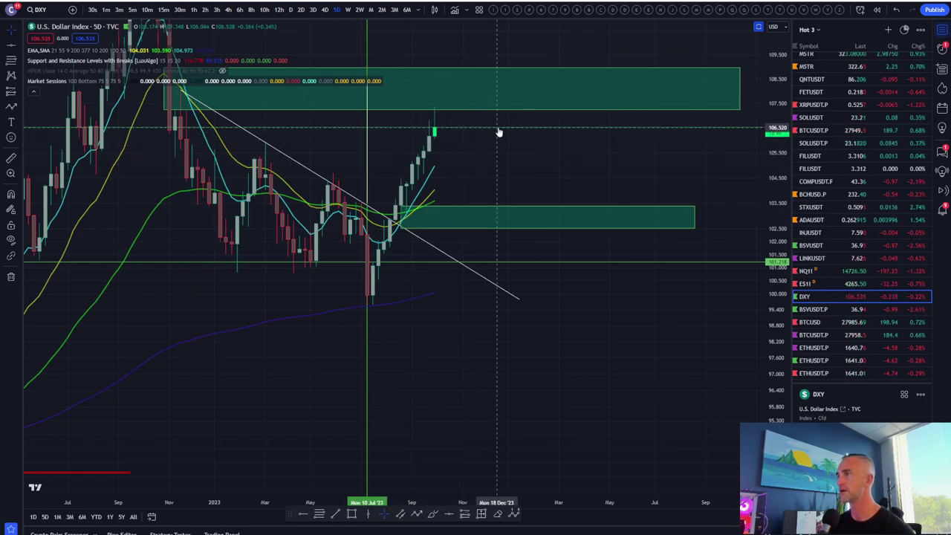
pyautogui.scroll(-3, 521, 131)
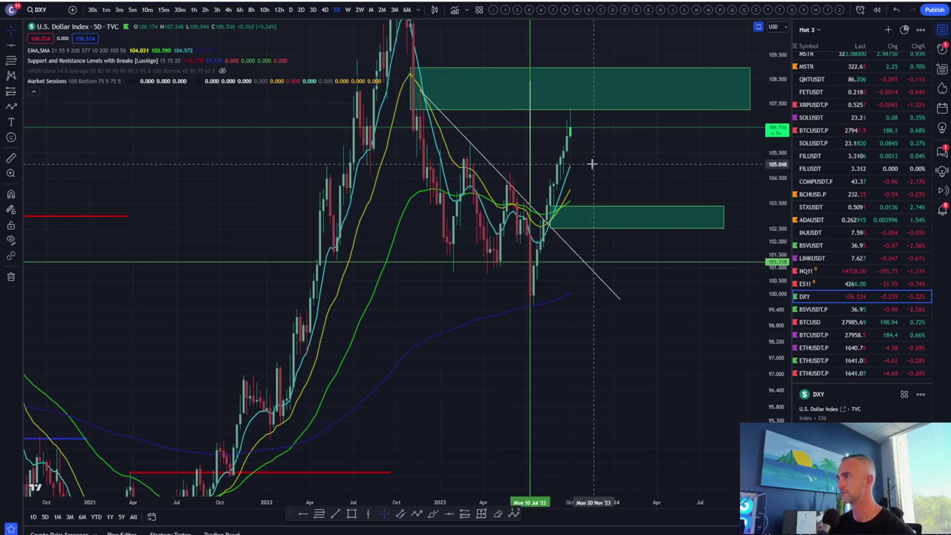
pyautogui.scroll(3, 746, 225)
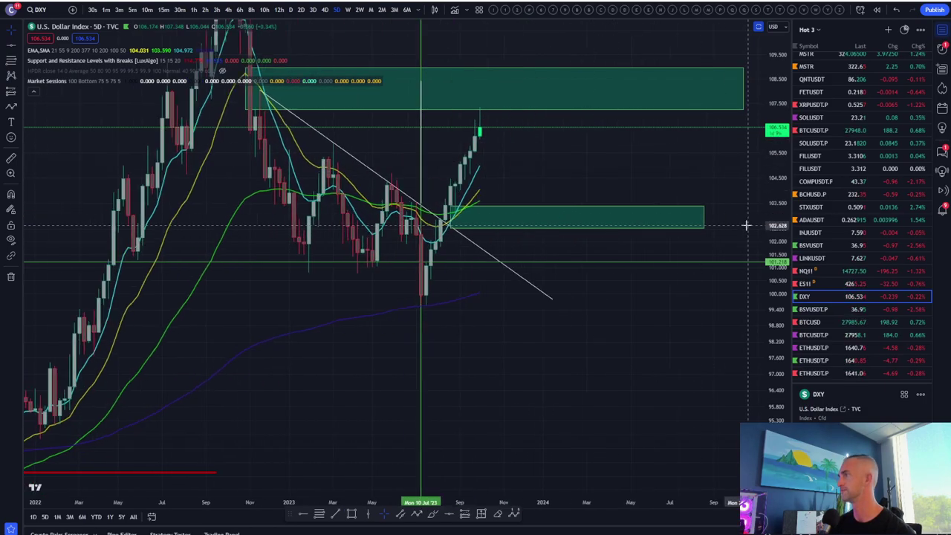
# Switch to the Myfxbook calendar and show Friday, October 6 events
pyautogui.hotkey('alt', 'Tab')
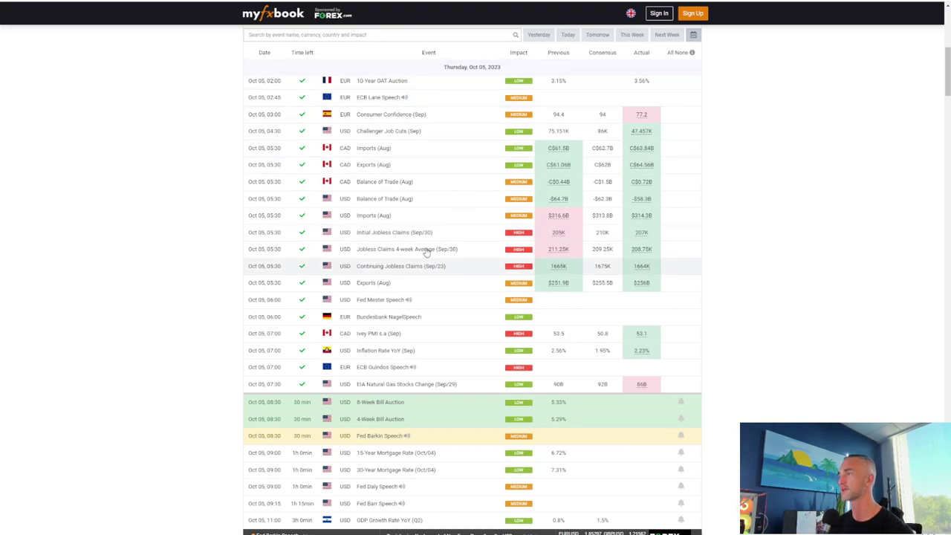
pyautogui.click(601, 35)
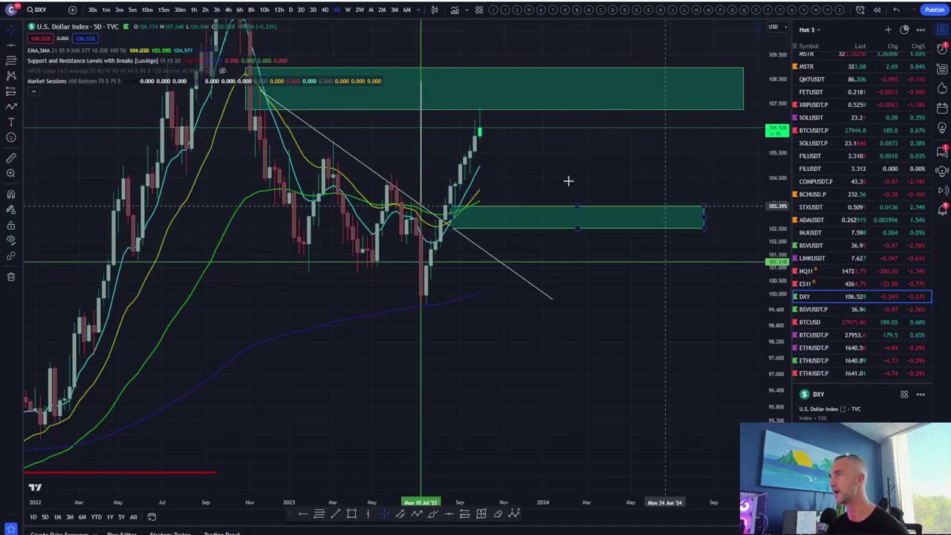
# Open the ETHUSDT perpetual chart on 5-minute candles and reposition the candles
pyautogui.click(818, 360)
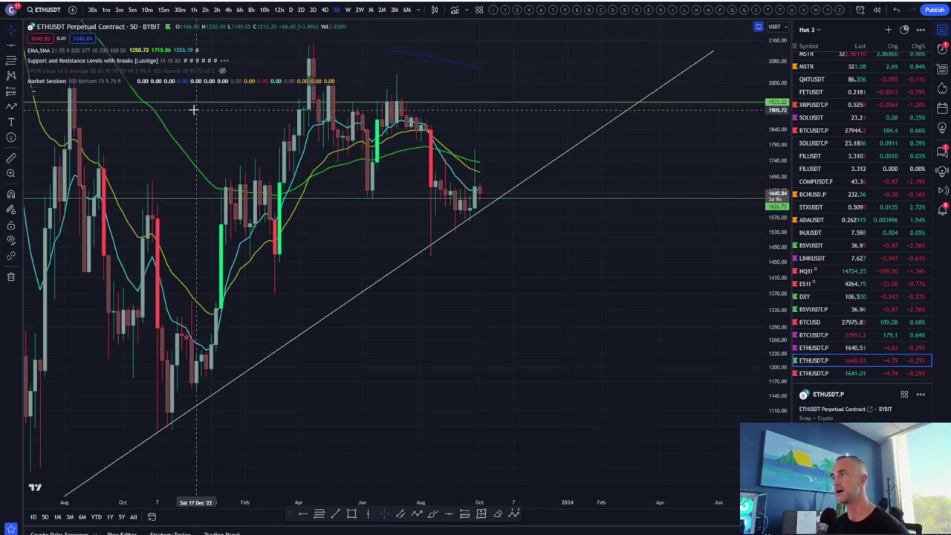
pyautogui.click(133, 9)
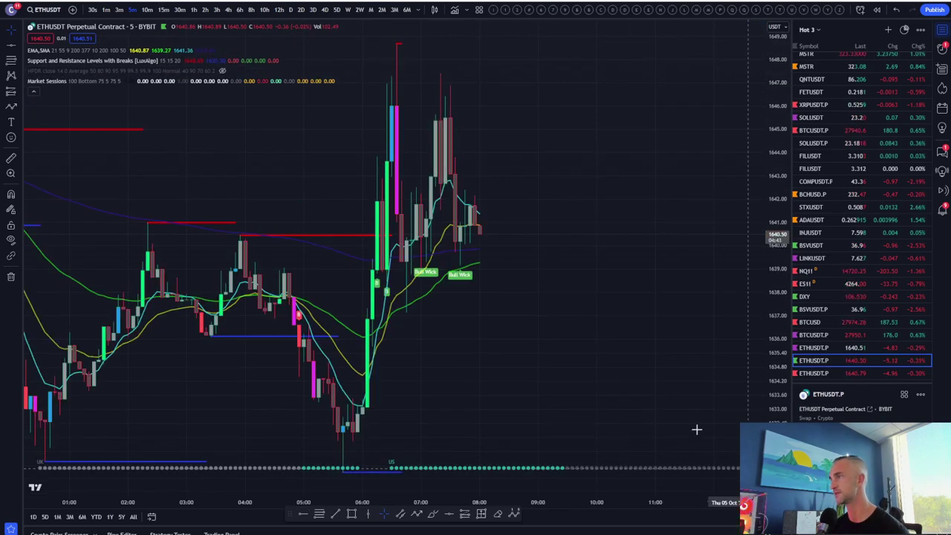
pyautogui.moveTo(524, 334); pyautogui.dragTo(749, 325)
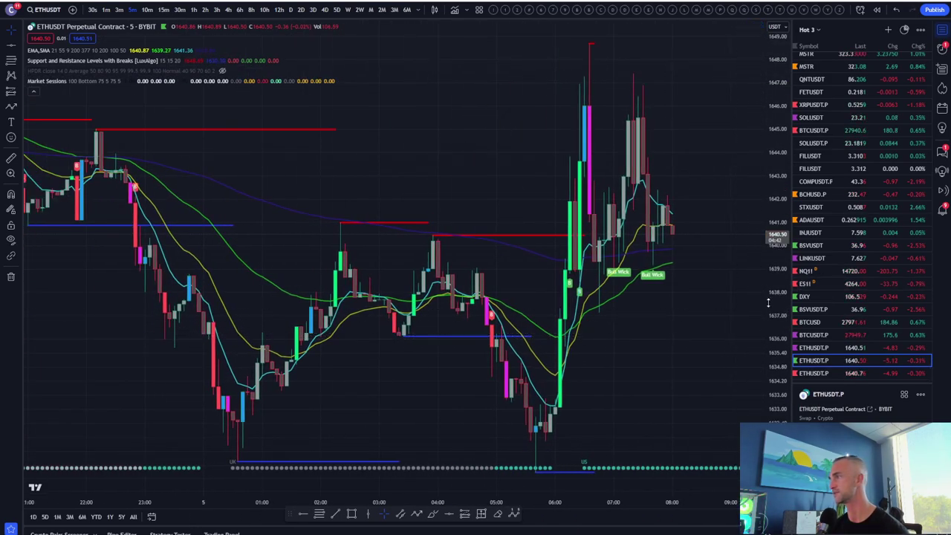
pyautogui.moveTo(782, 275); pyautogui.dragTo(784, 292)
pyautogui.scroll(3, 541, 322)
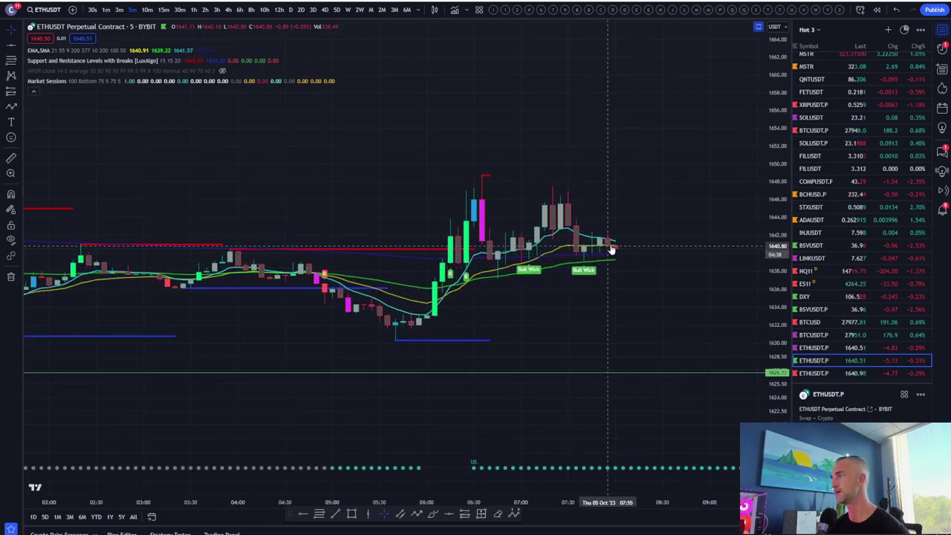
# Check the ETH Rev Stoch Cross pane, recentre the candles, and maximize the price pane
pyautogui.doubleClick(648, 219)
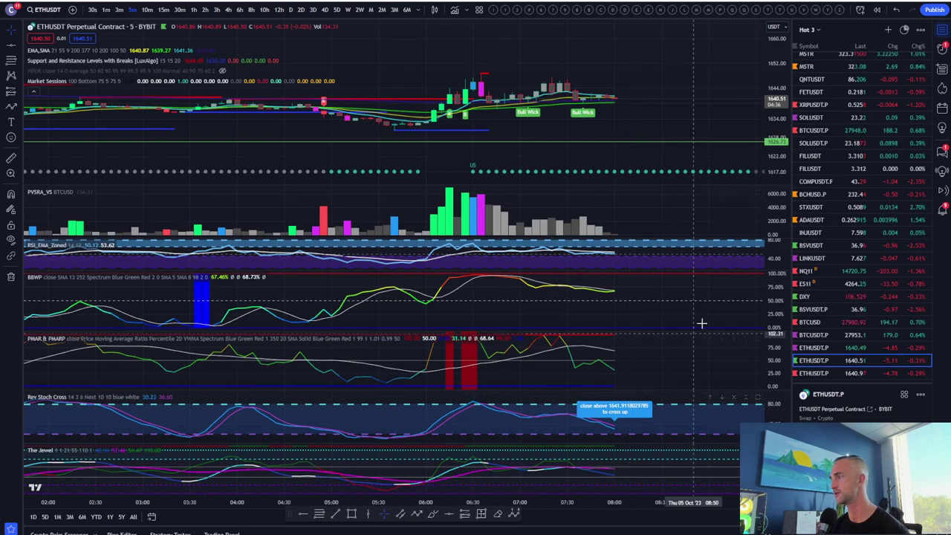
pyautogui.doubleClick(683, 428)
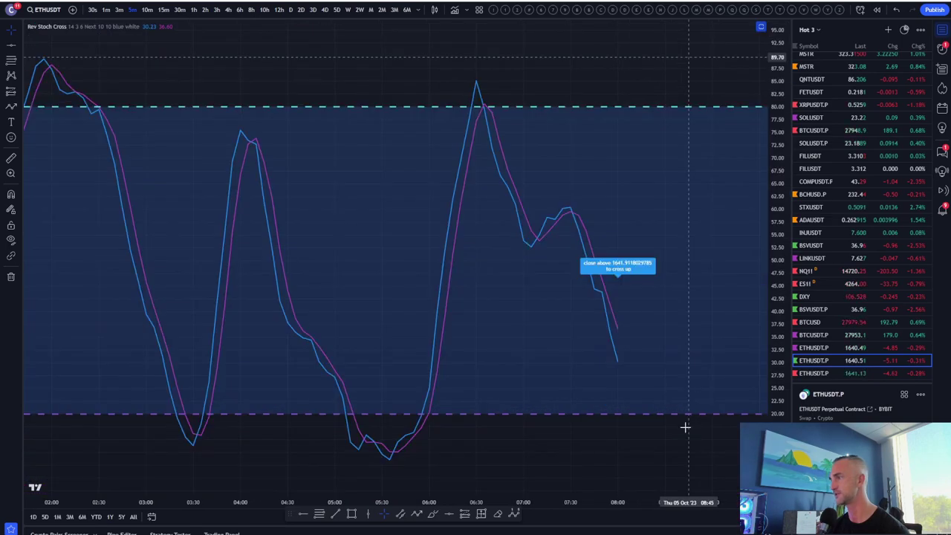
pyautogui.scroll(-3, 614, 392)
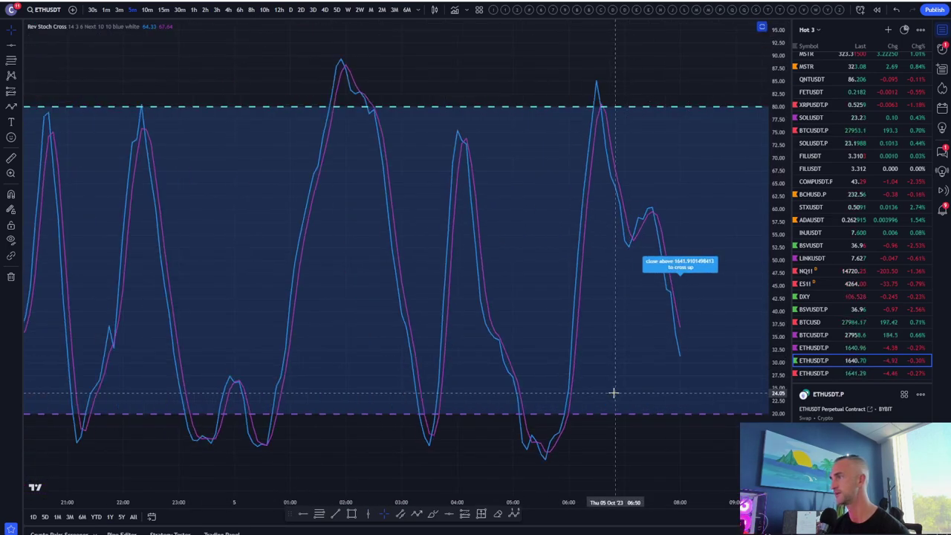
pyautogui.doubleClick(725, 353)
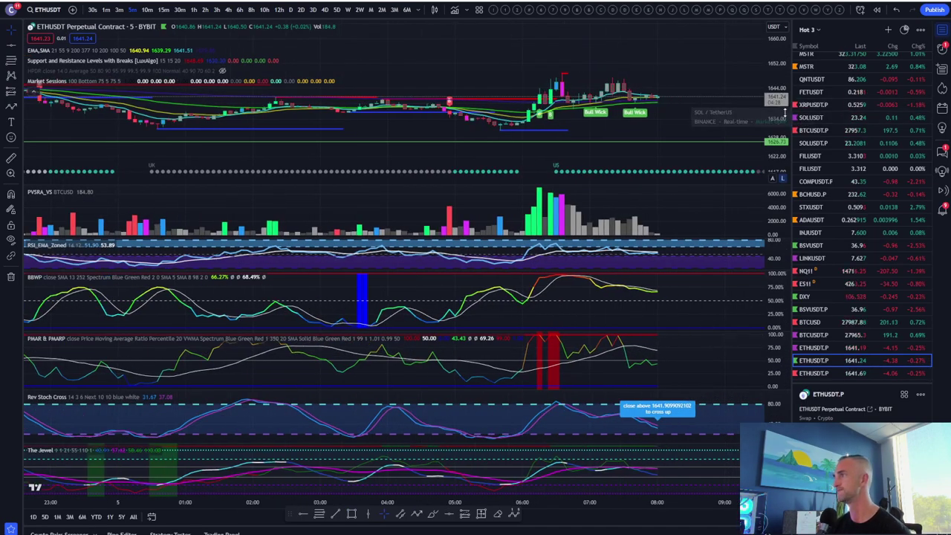
pyautogui.scroll(3, 741, 137)
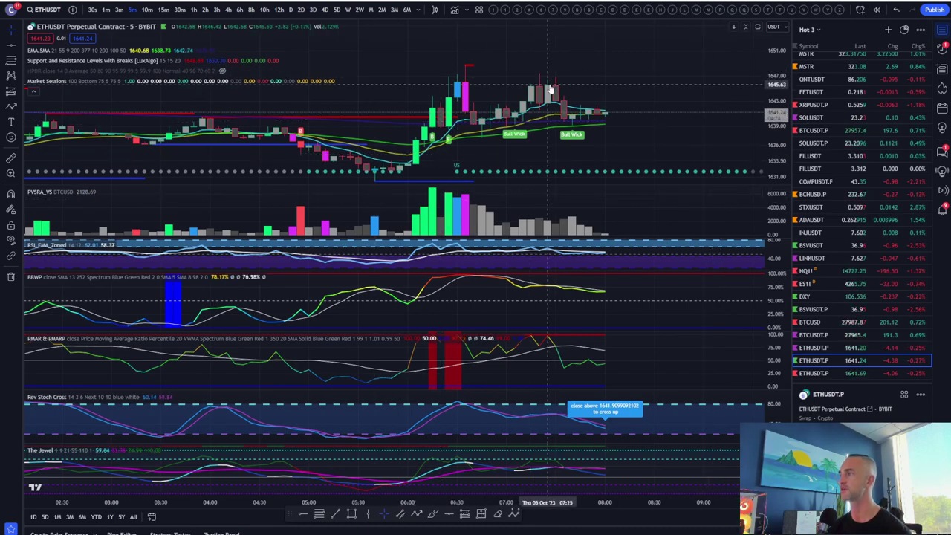
pyautogui.hscroll(-2, 773, 149)
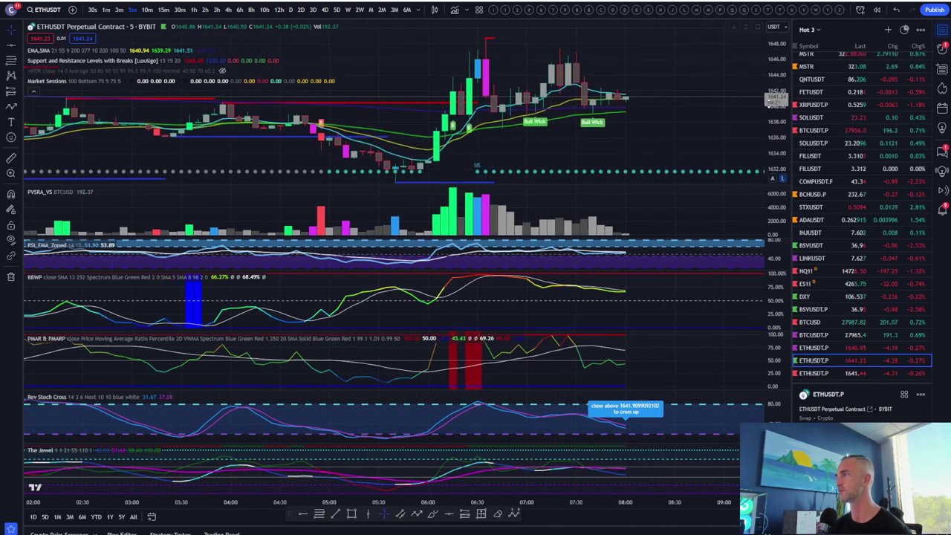
pyautogui.moveTo(700, 106); pyautogui.dragTo(658, 70)
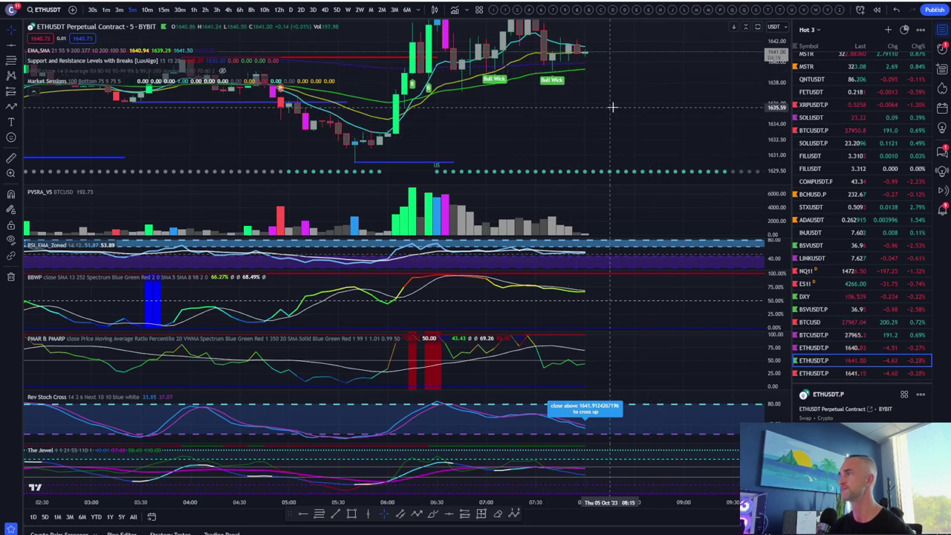
pyautogui.moveTo(613, 107); pyautogui.dragTo(605, 127)
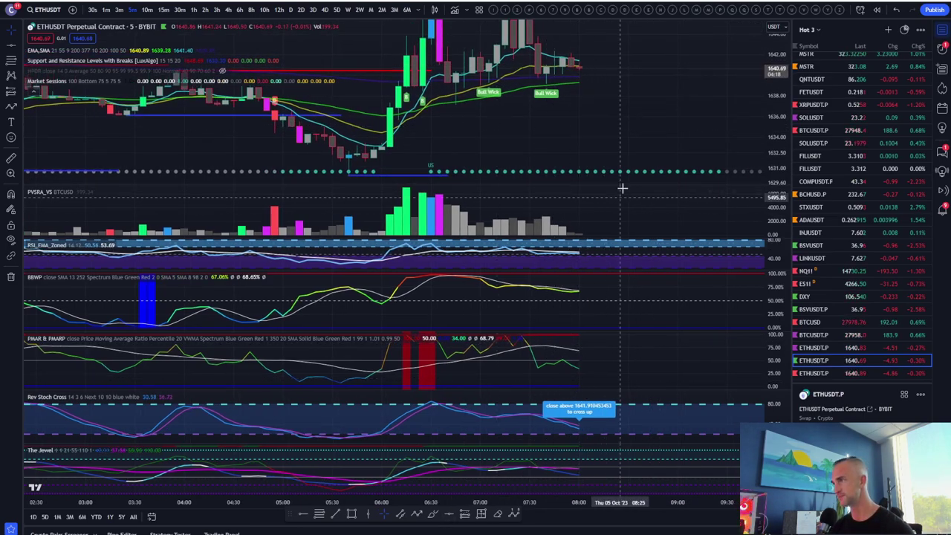
pyautogui.doubleClick(647, 145)
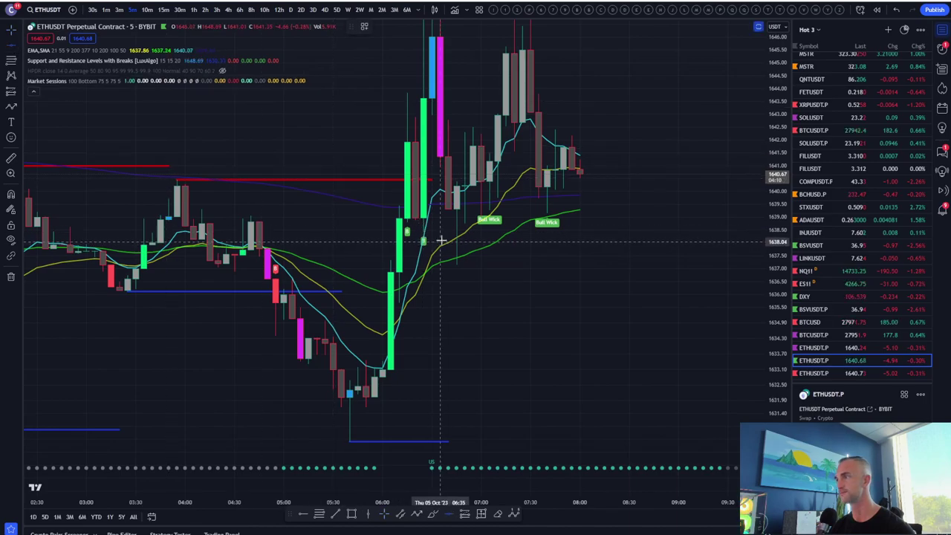
# Mark a horizontal level near 1638 and draw a zigzag path down to about 1632
pyautogui.hotkey('alt', 'h')
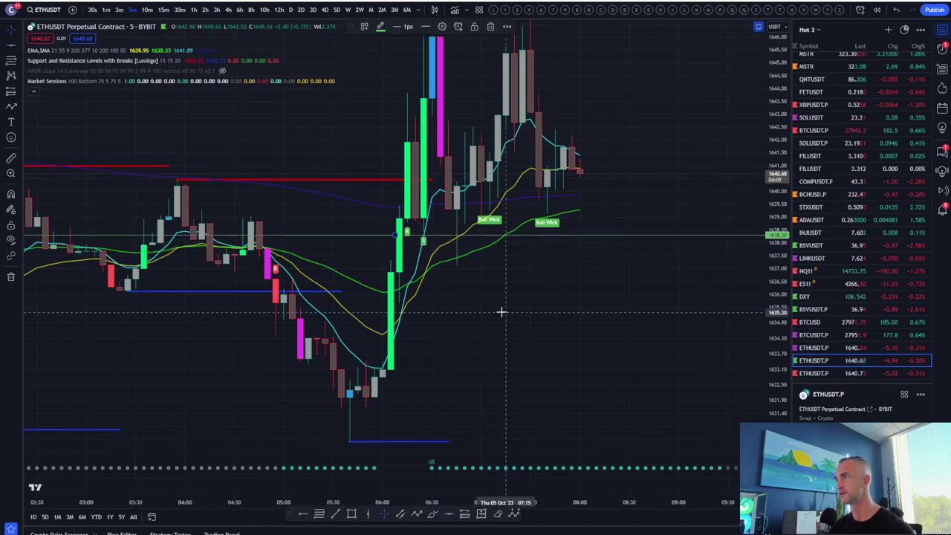
pyautogui.click(421, 518)
pyautogui.click(579, 164)
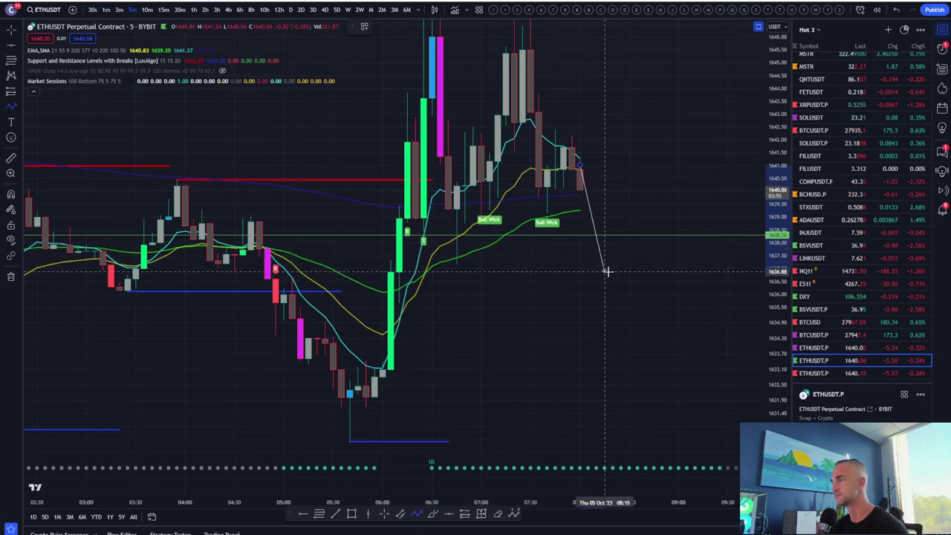
pyautogui.click(605, 271)
pyautogui.click(620, 238)
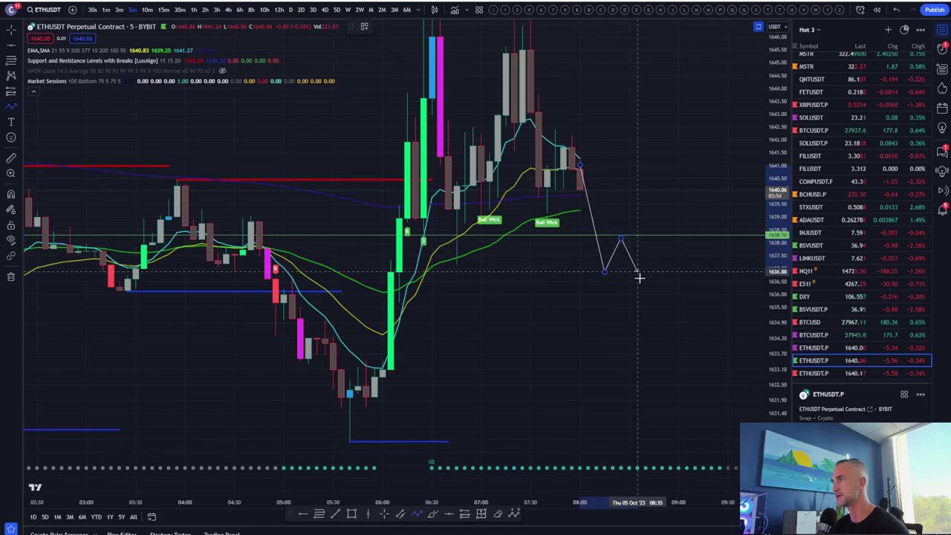
pyautogui.click(670, 397)
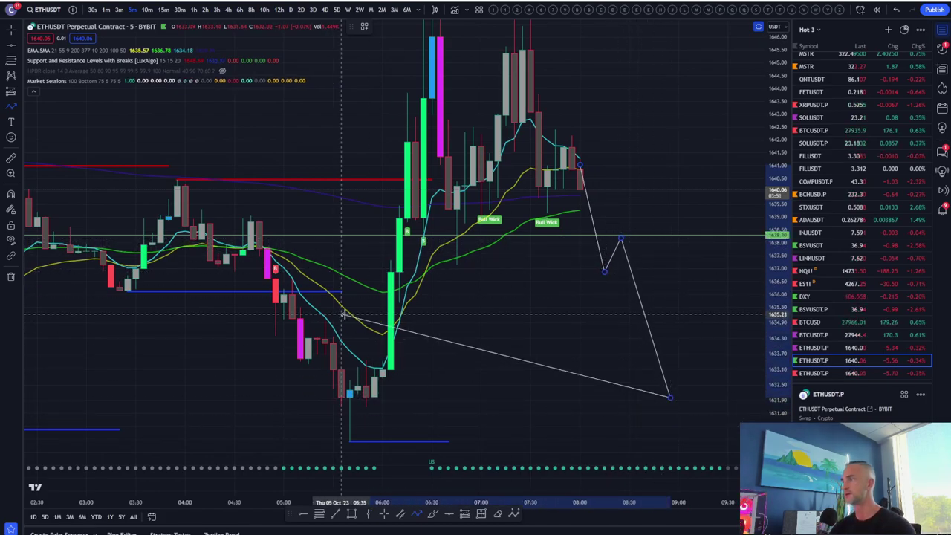
pyautogui.doubleClick(720, 397)
# Measure the projected drop to about 1632 (-9.05, -0.55%), then load BTCUSDT perpetual
pyautogui.scroll(2, 595, 433)
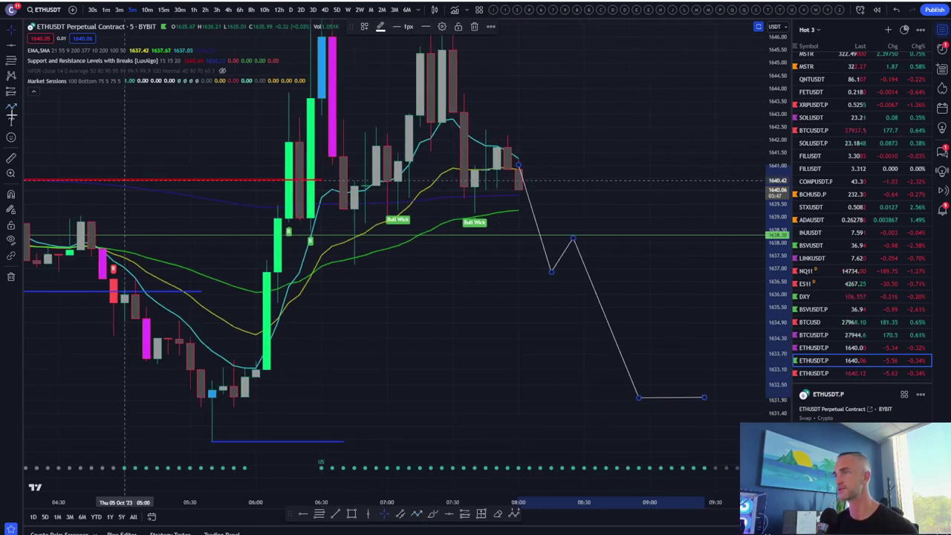
pyautogui.click(11, 157)
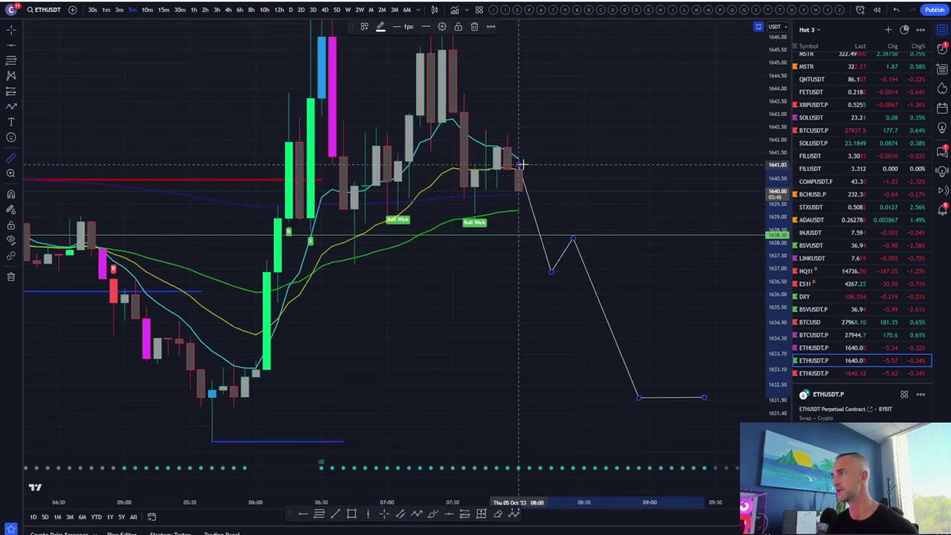
pyautogui.moveTo(516, 164); pyautogui.dragTo(620, 398)
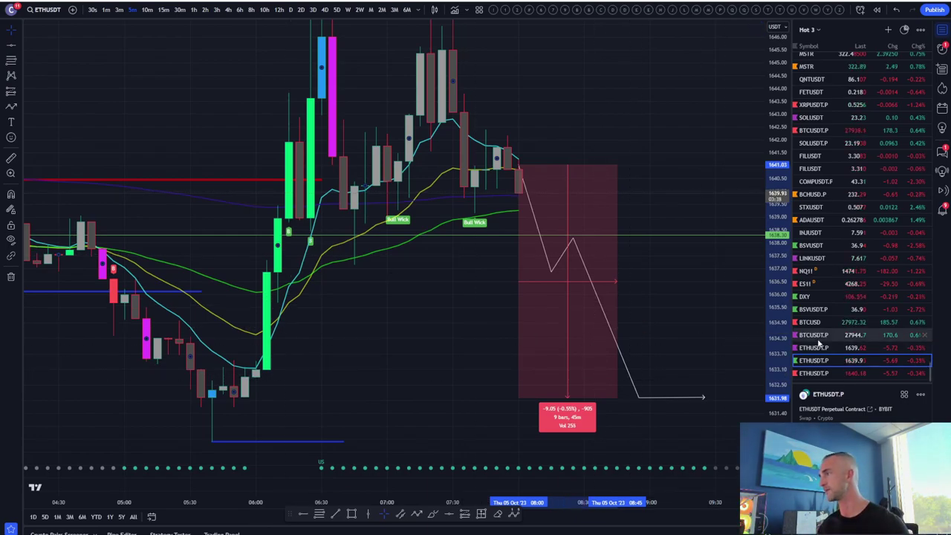
pyautogui.click(811, 335)
# View BTCUSDT on 12-hour, then 15-minute candles, and select the green zone rectangle
pyautogui.click(279, 9)
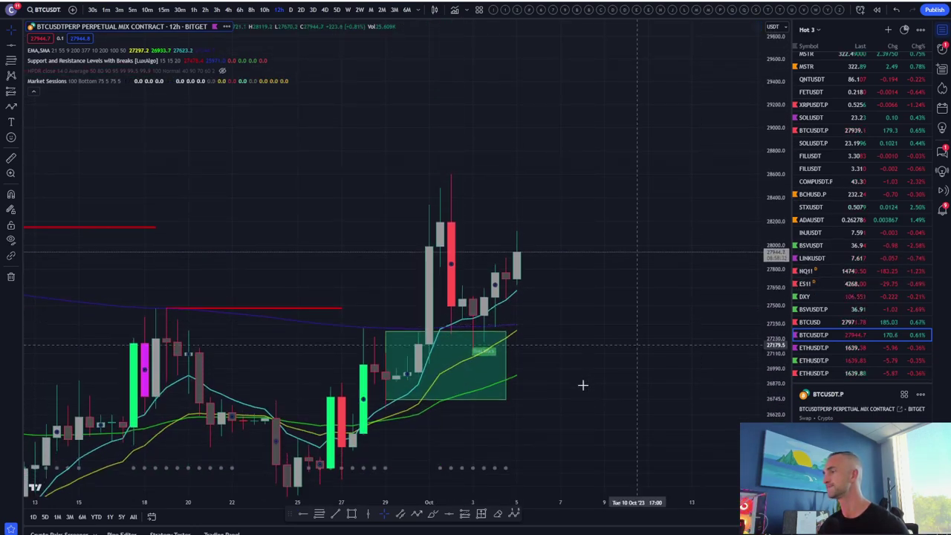
pyautogui.click(165, 10)
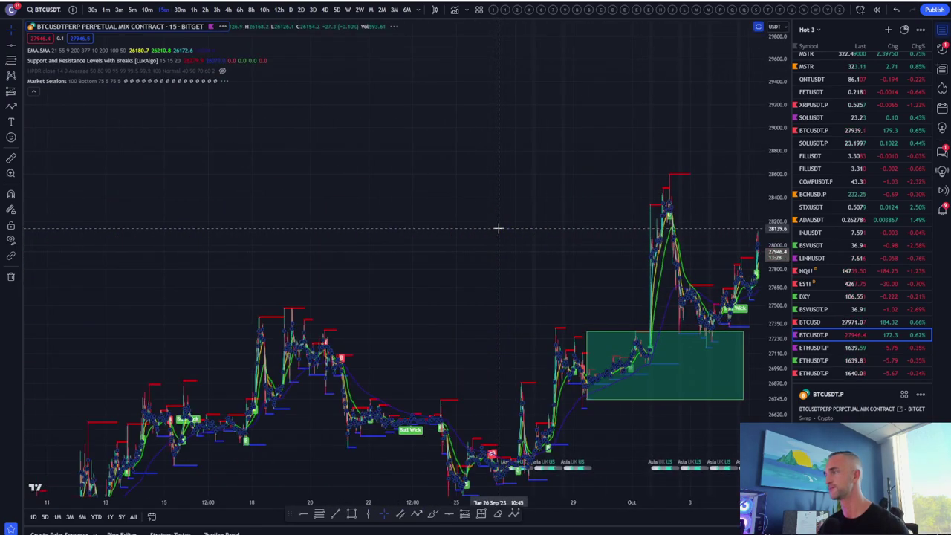
pyautogui.scroll(5, 497, 227)
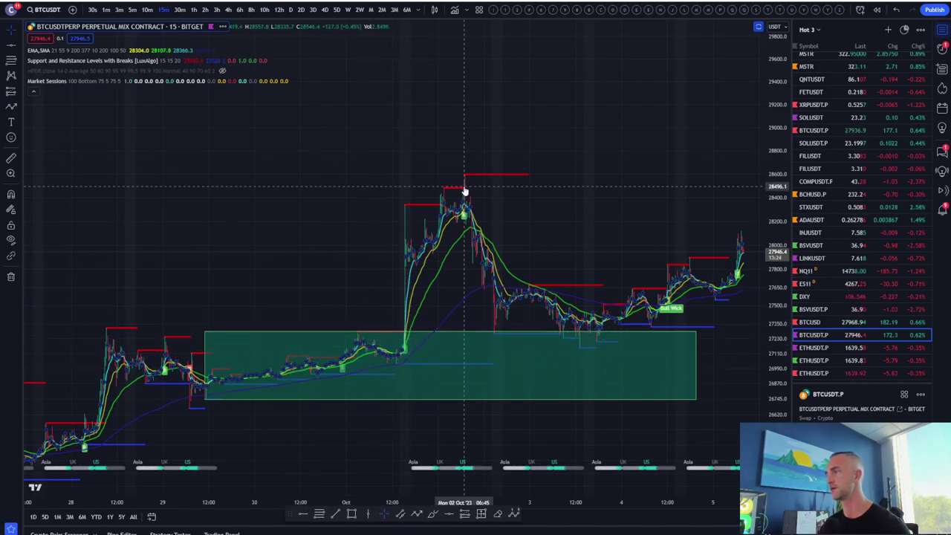
pyautogui.click(406, 336)
pyautogui.scroll(3, 405, 336)
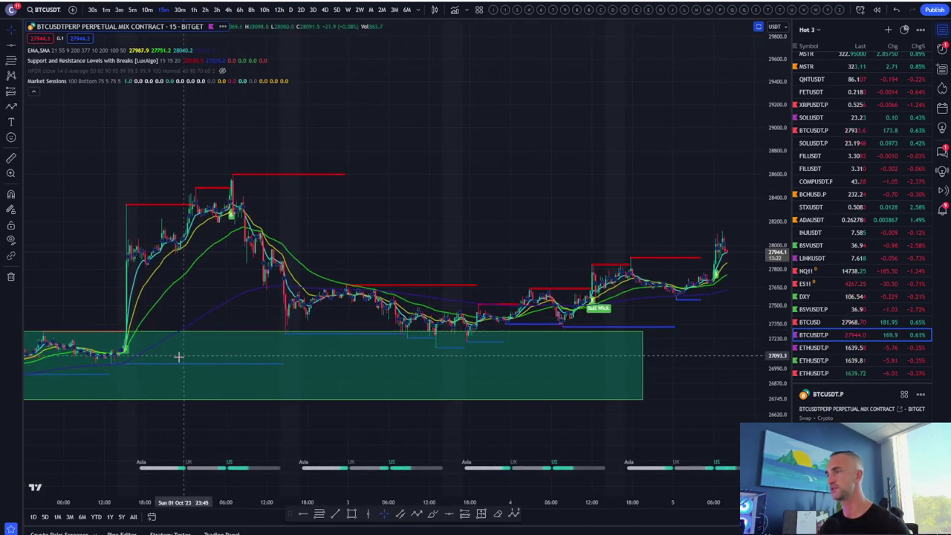
# Restore the BTC indicator panes, enlarge the RSI pane, and open a new browser tab
pyautogui.doubleClick(334, 141)
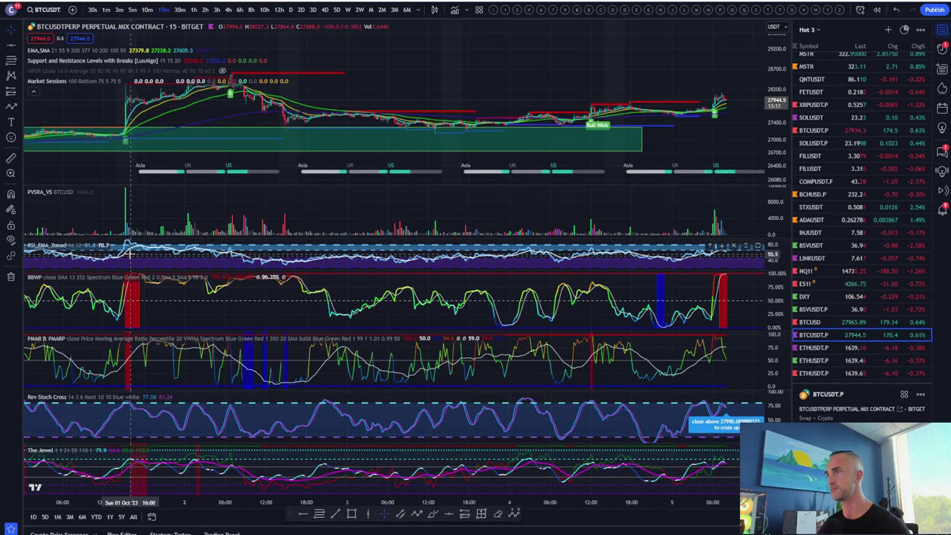
pyautogui.doubleClick(181, 256)
pyautogui.scroll(5, 266, 183)
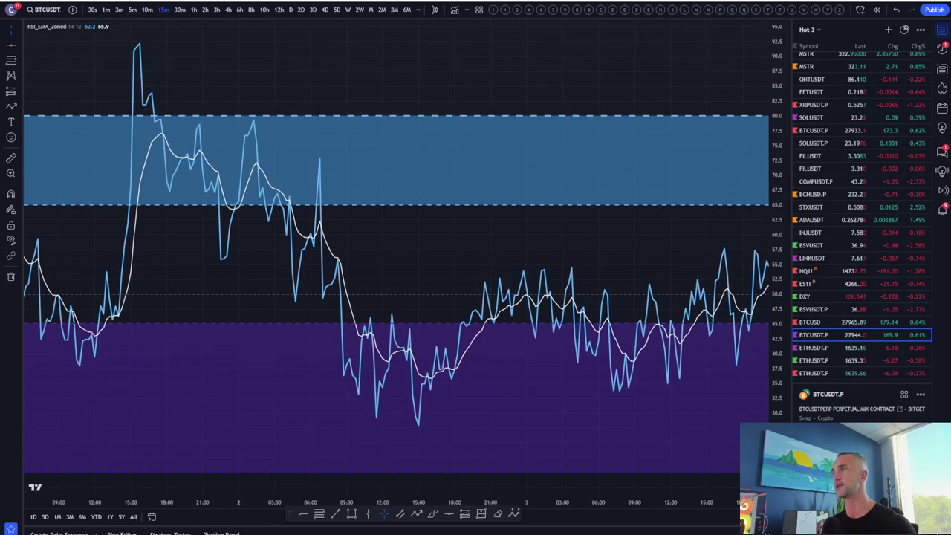
pyautogui.hotkey('ctrl', 't')
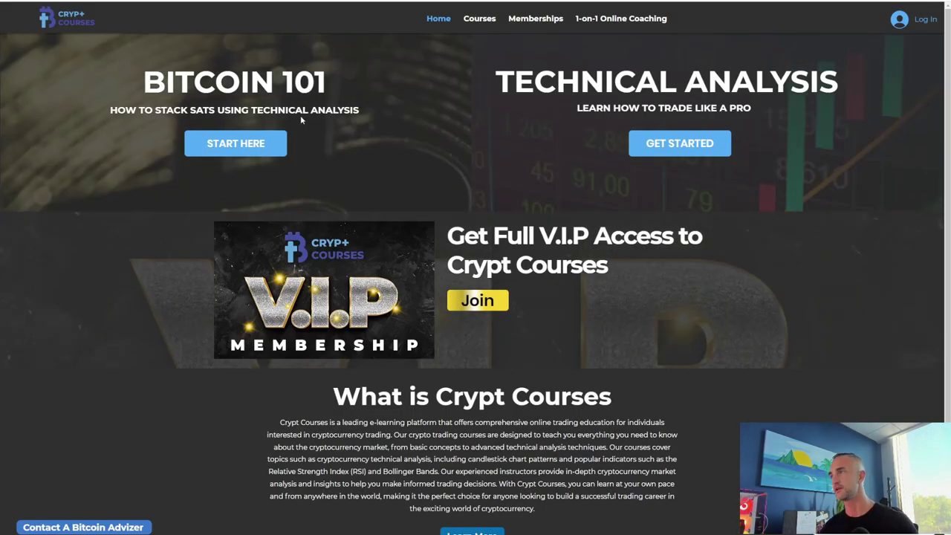
# Visit the Crypt Courses intro page, view the V.I.P sign-up form, and close it
pyautogui.click(249, 153)
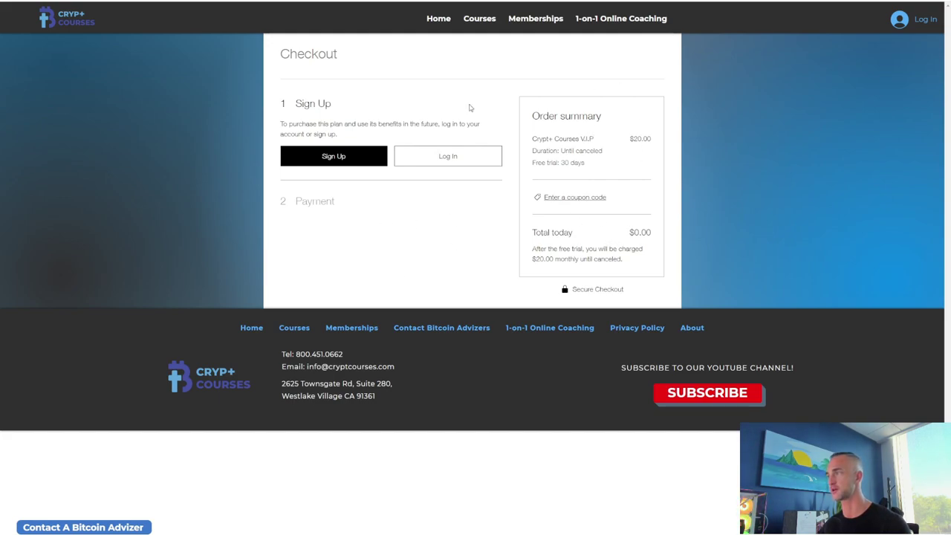
pyautogui.click(330, 156)
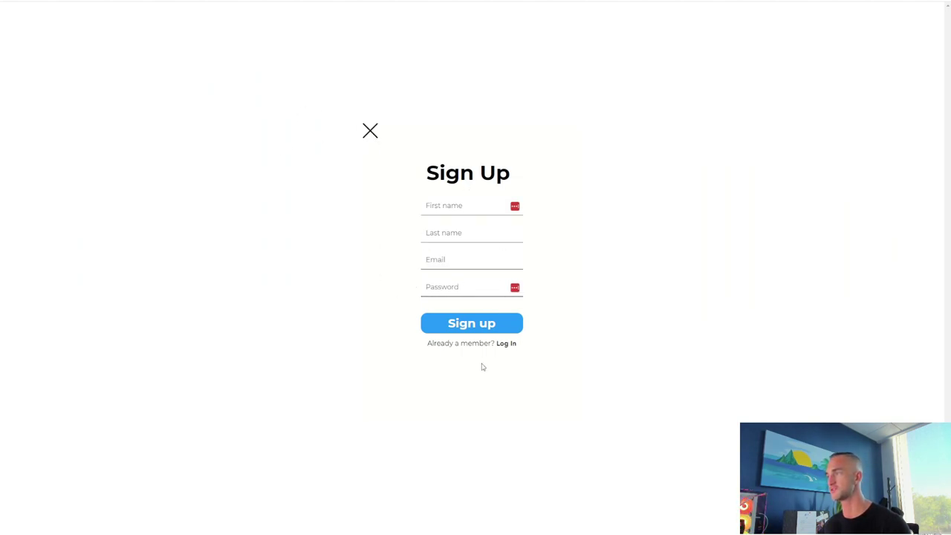
pyautogui.click(370, 133)
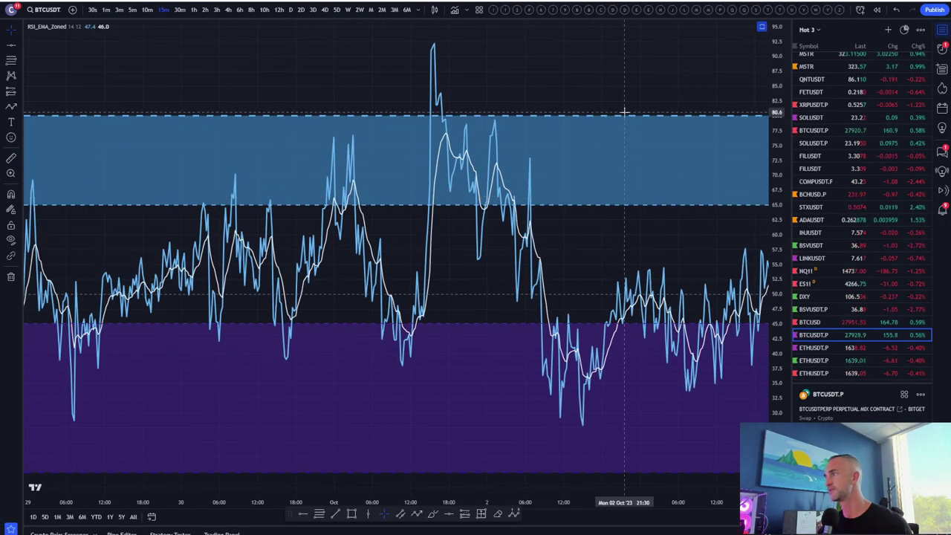
# Put BTCUSDT on 1-hour candles, restore all indicator panes, and stretch the price scale taller
pyautogui.scroll(3, 407, 133)
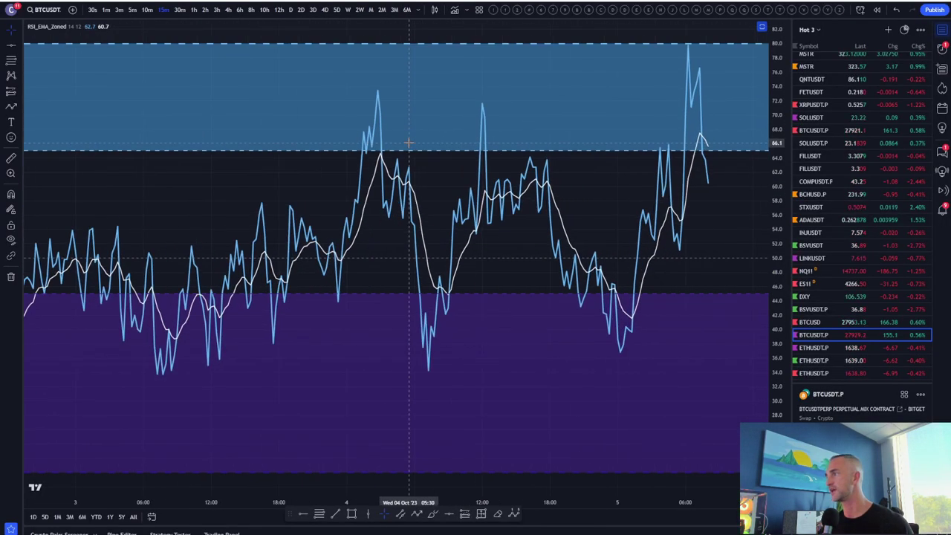
pyautogui.scroll(2, 707, 198)
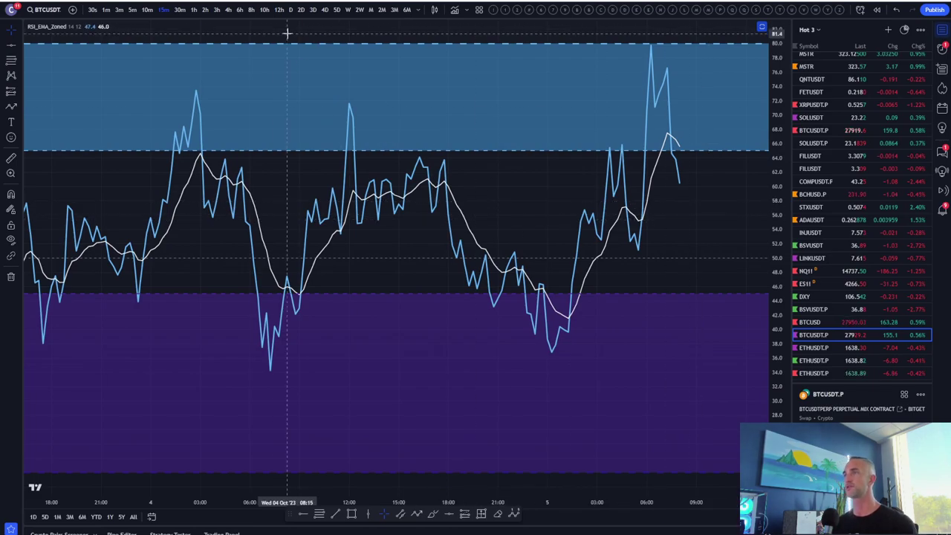
pyautogui.click(193, 10)
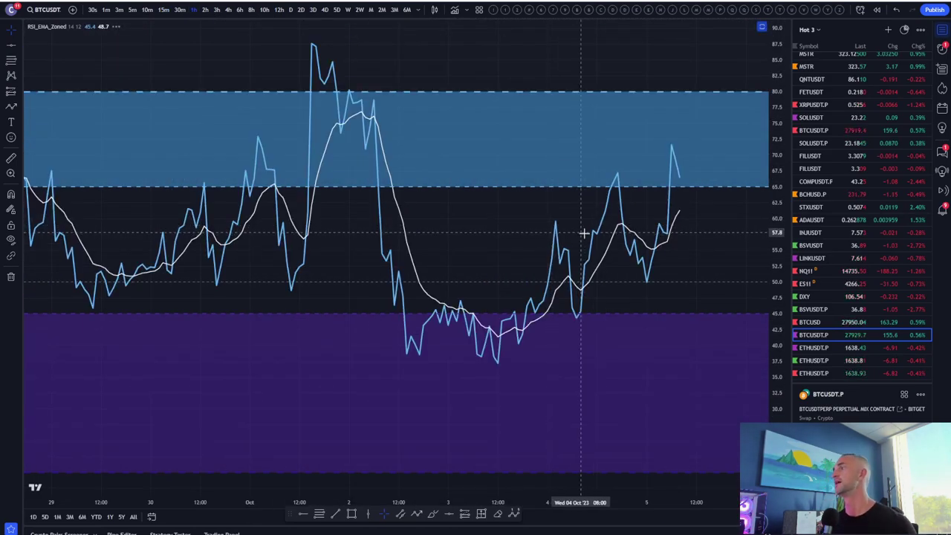
pyautogui.scroll(-3, 583, 233)
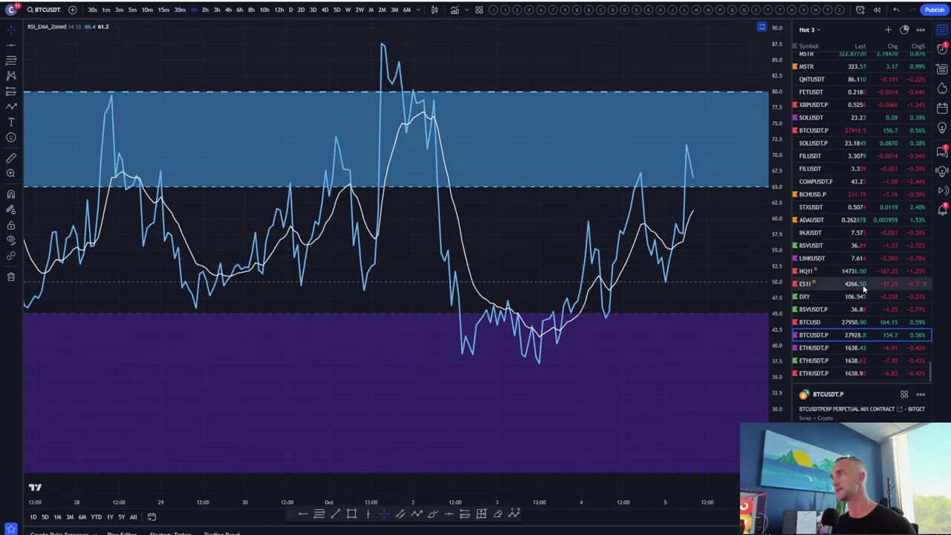
pyautogui.doubleClick(741, 235)
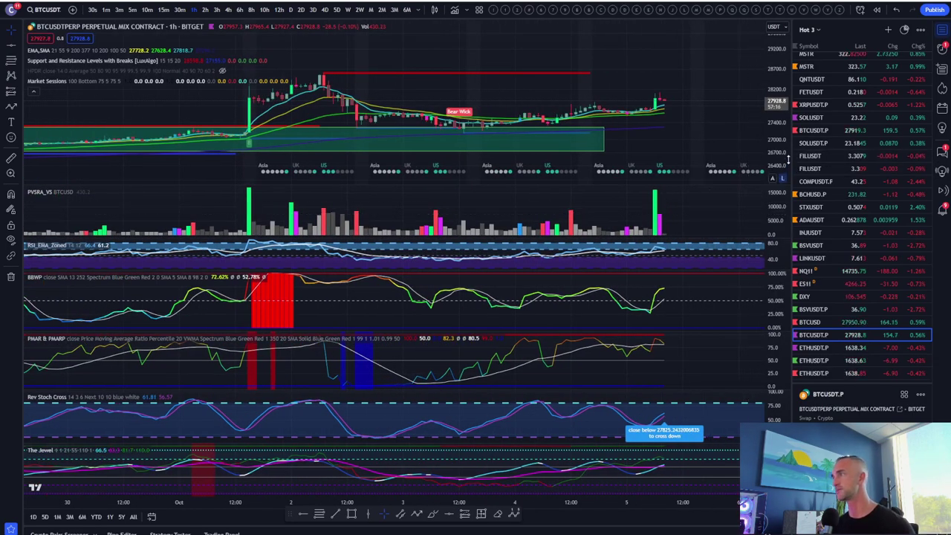
pyautogui.moveTo(779, 175); pyautogui.dragTo(787, 145)
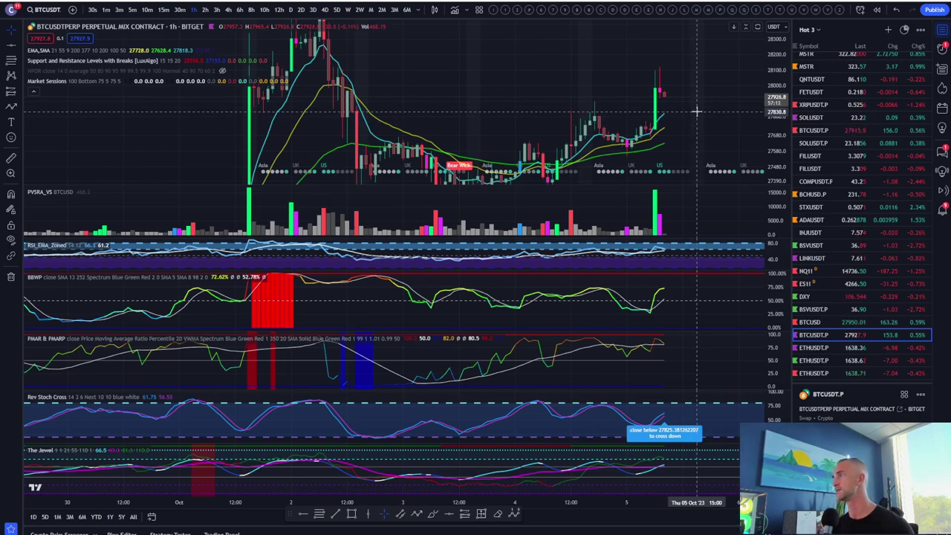
# Load the ETHUSDT perpetual hourly chart and zoom out and back in
pyautogui.click(814, 347)
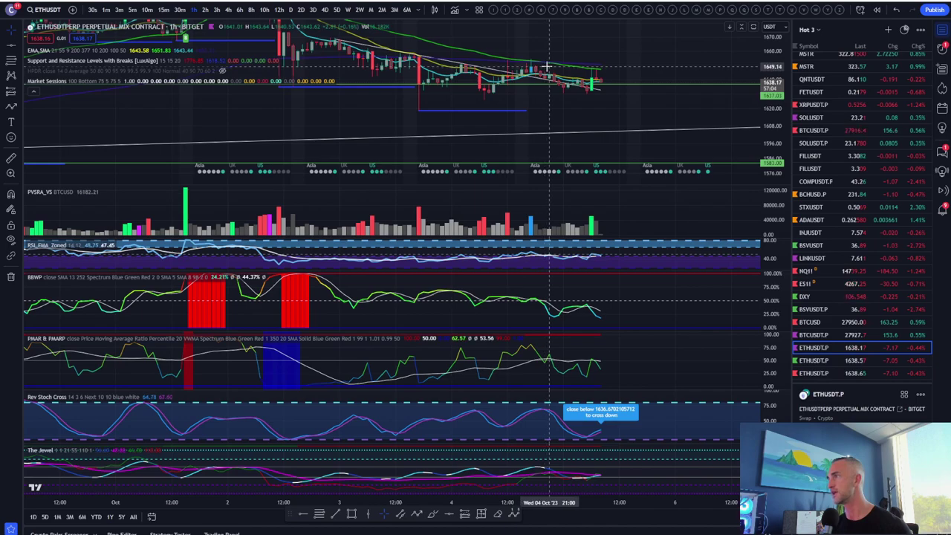
pyautogui.scroll(-3, 520, 89)
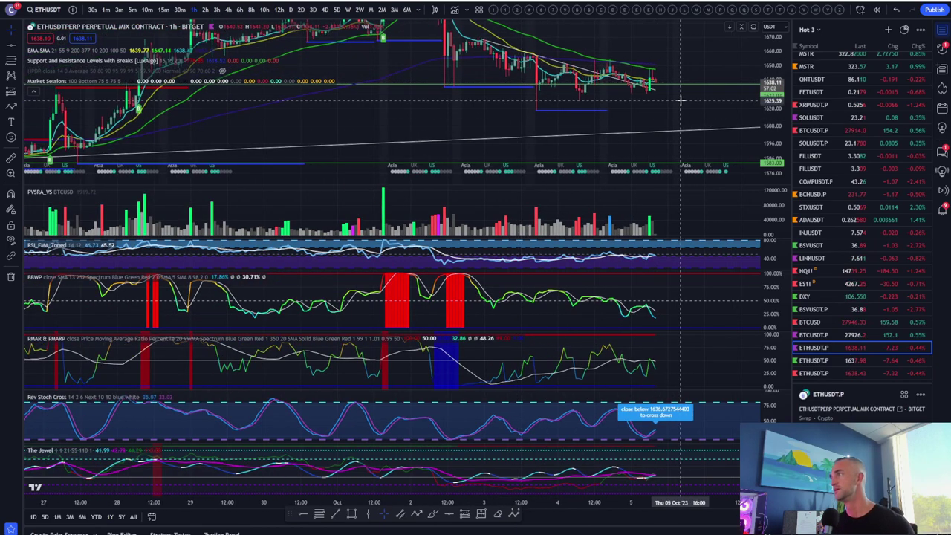
pyautogui.scroll(2, 658, 96)
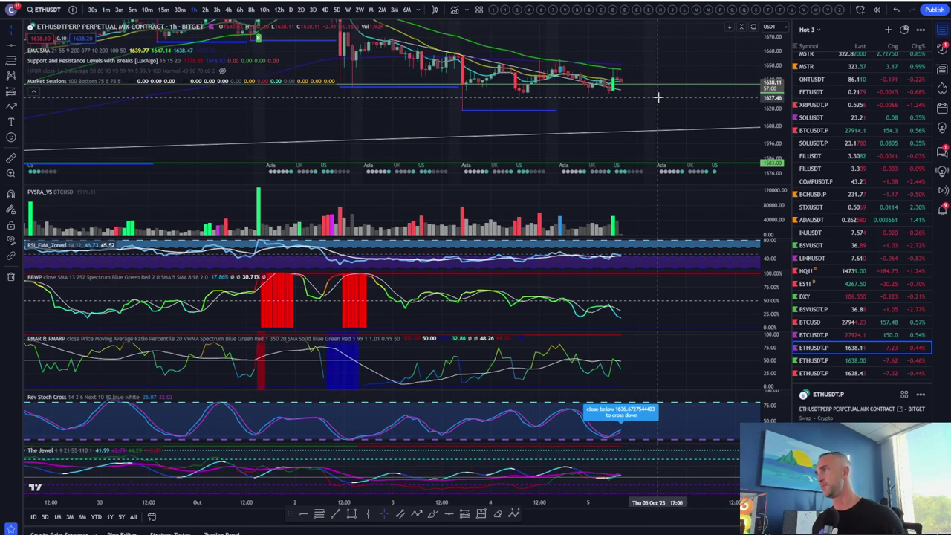